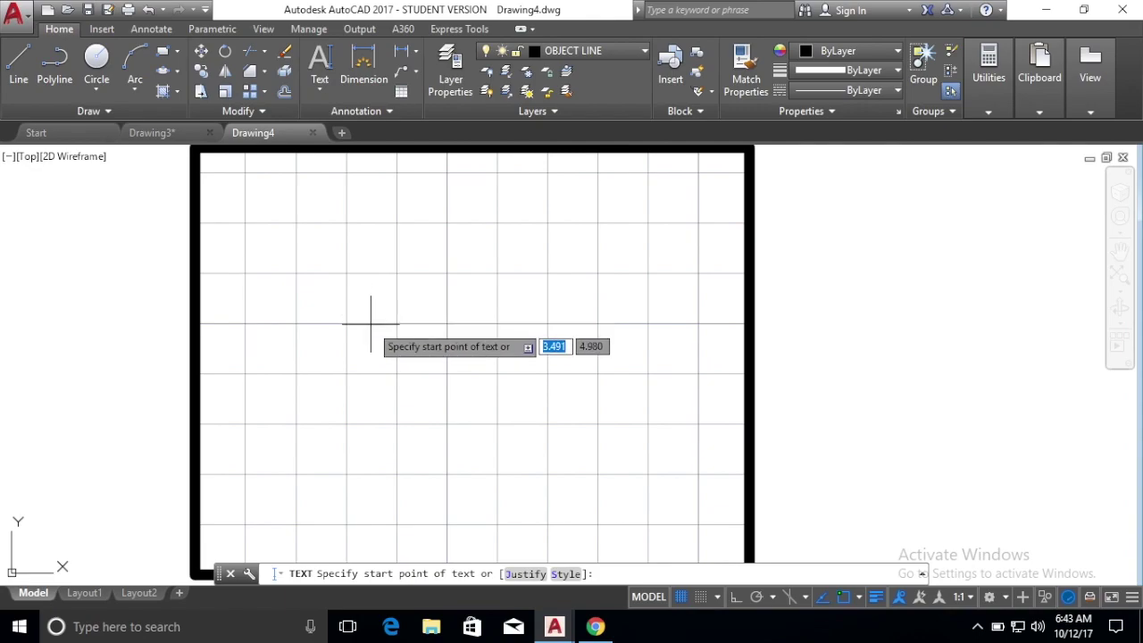
# Set up single-line text with Center justification at center point 5.5,7.75, height .5 and rotation 0
pyautogui.write('j')
pyautogui.press('Return')
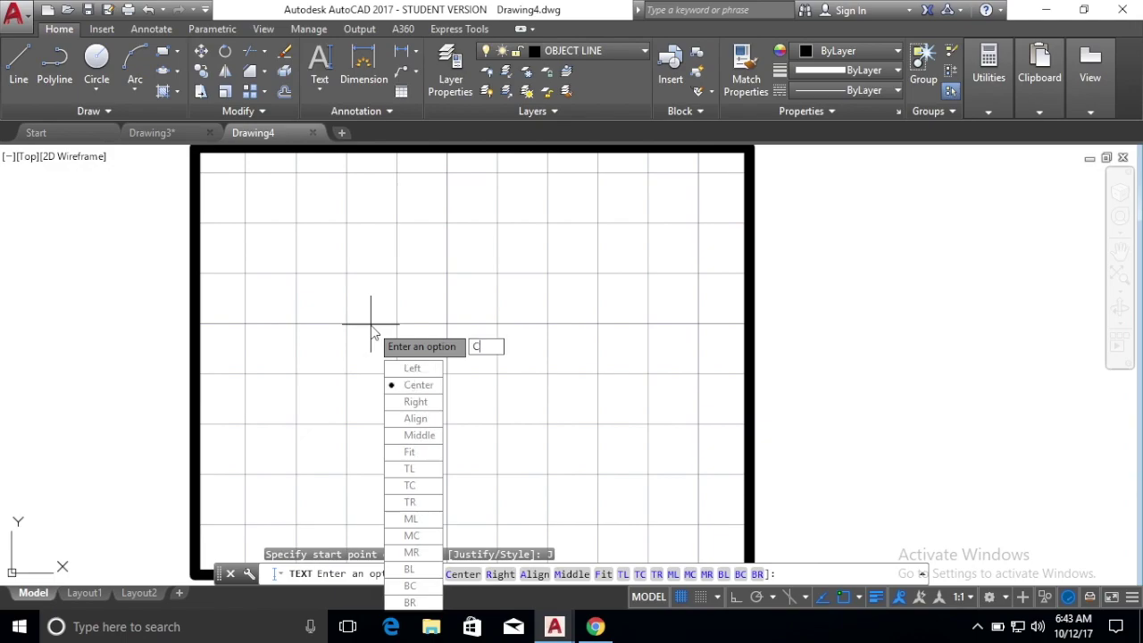
pyautogui.write('c')
pyautogui.press('Return')
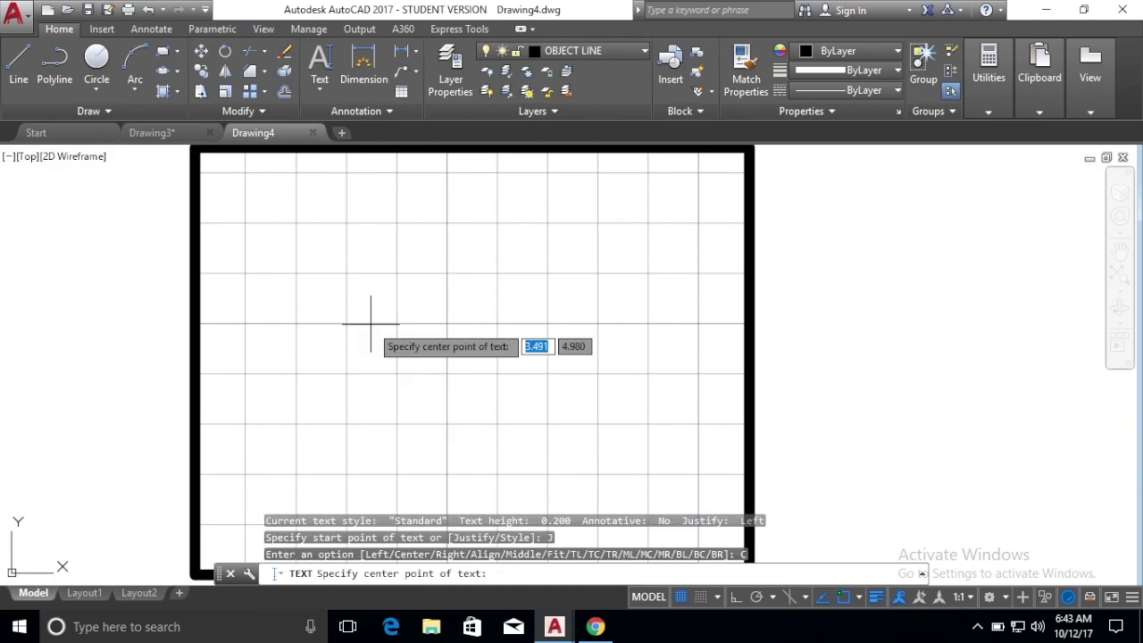
pyautogui.write('5.5')
pyautogui.press('Tab')
pyautogui.write('7.75')
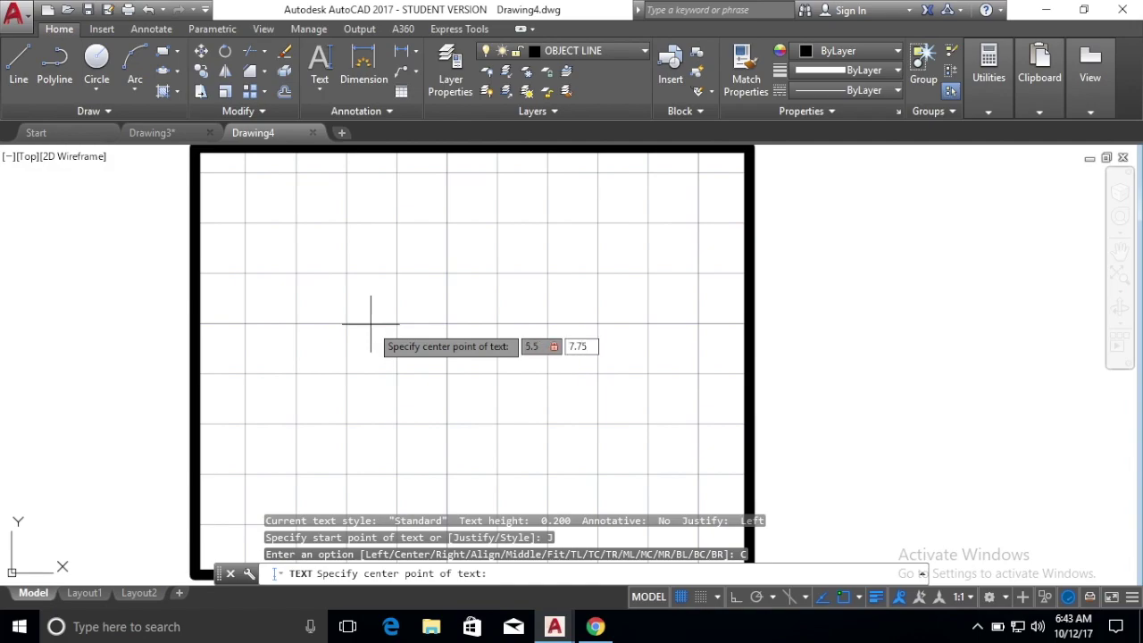
pyautogui.press('Return')
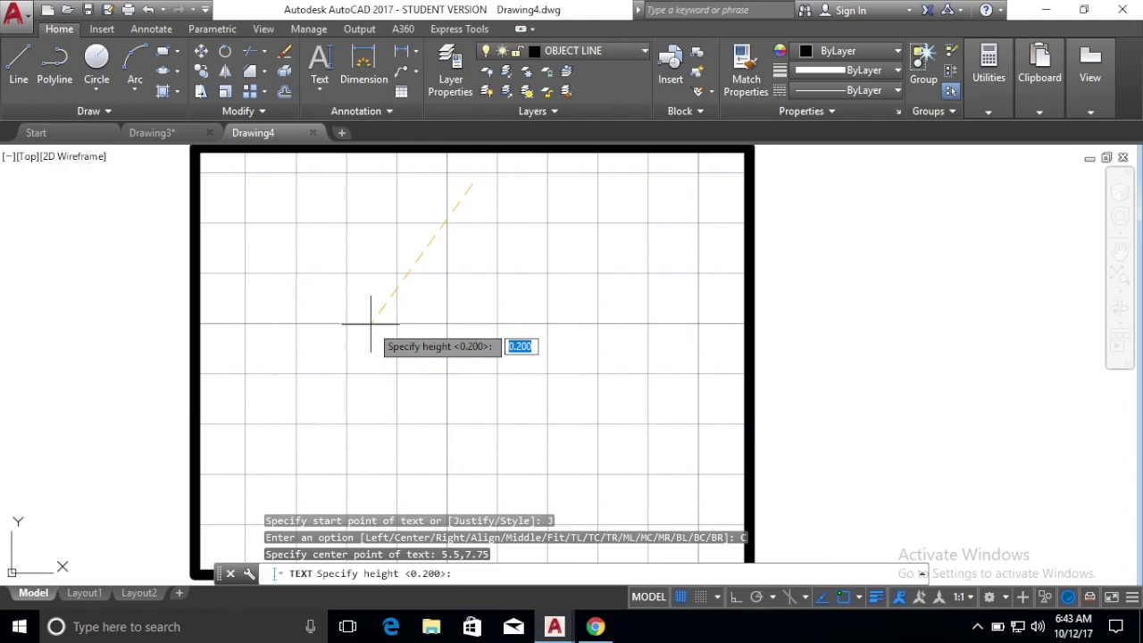
pyautogui.write('.5')
pyautogui.press('Return')
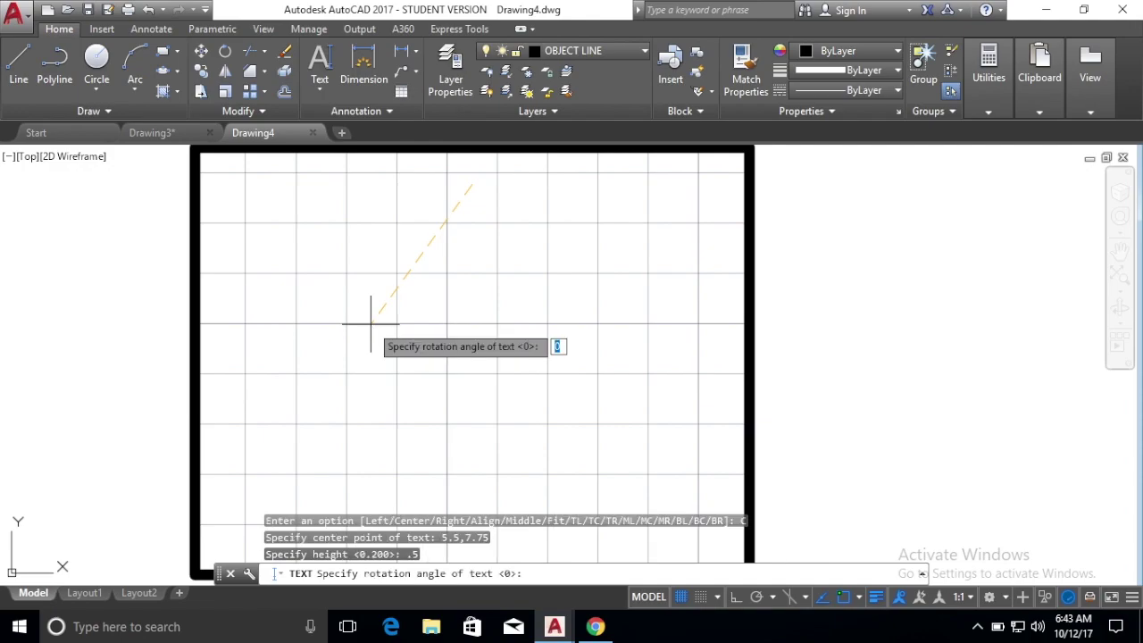
pyautogui.press('Return')
# Enter the title TEXT EXERCISE at the placed center point and finish the text
pyautogui.write('TEX')
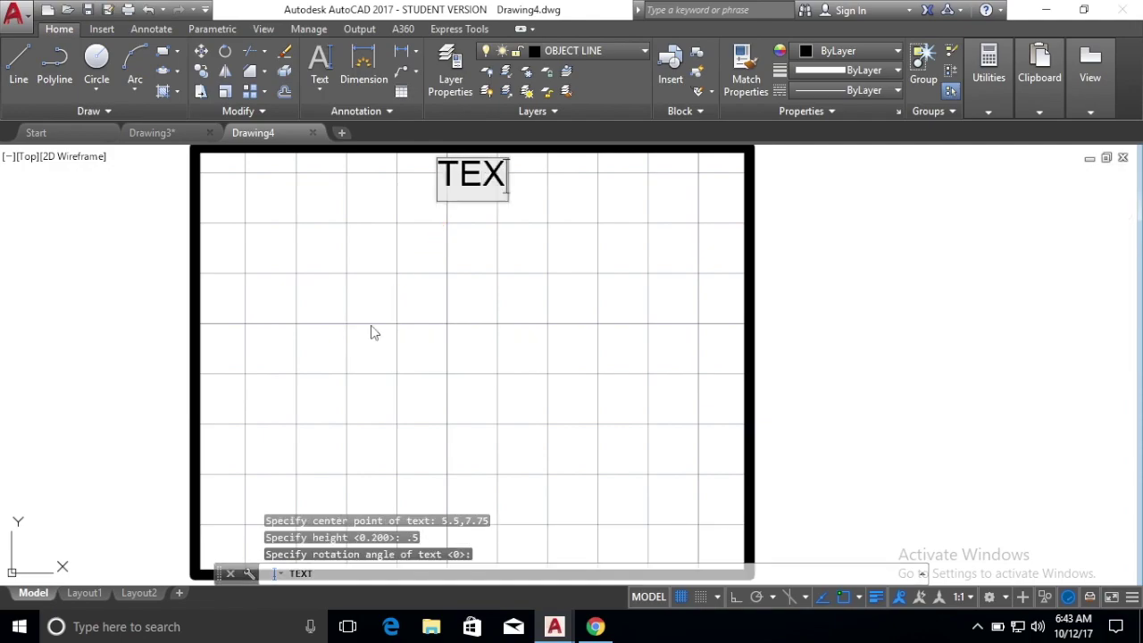
pyautogui.write('T EXERCISE')
pyautogui.rightClick(373, 330)
pyautogui.click(526, 196)
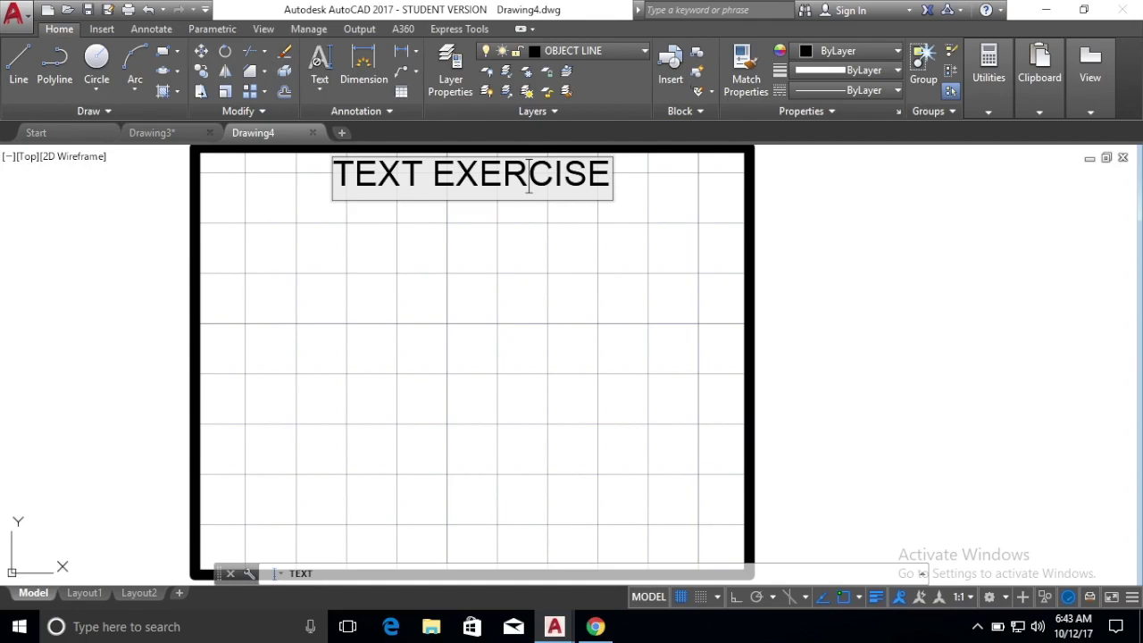
pyautogui.click(384, 362)
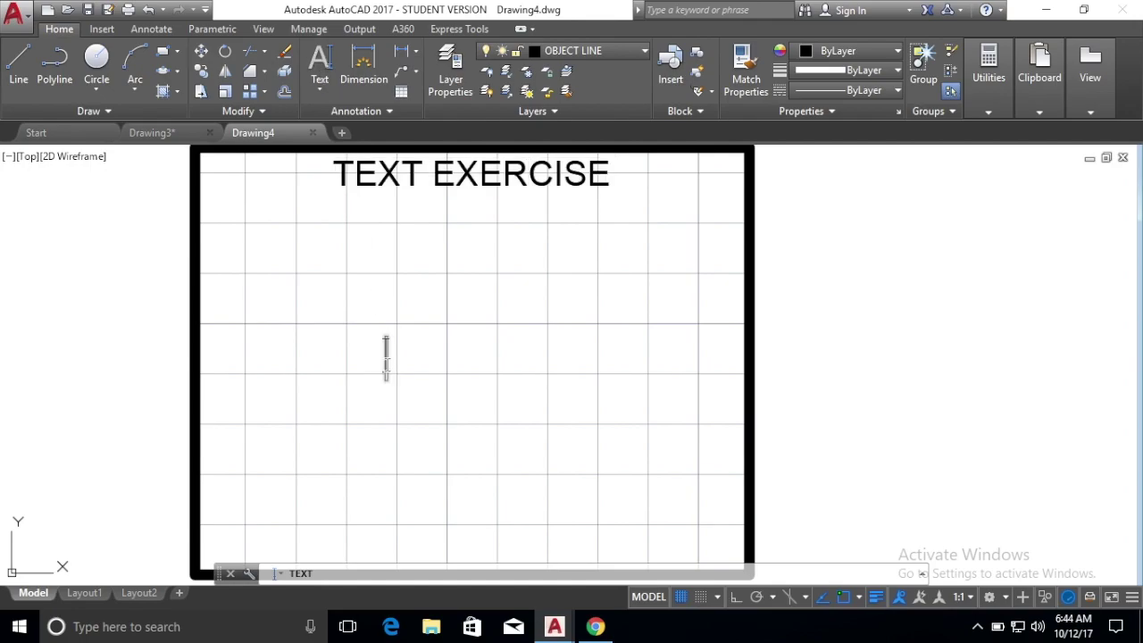
pyautogui.press('Escape')
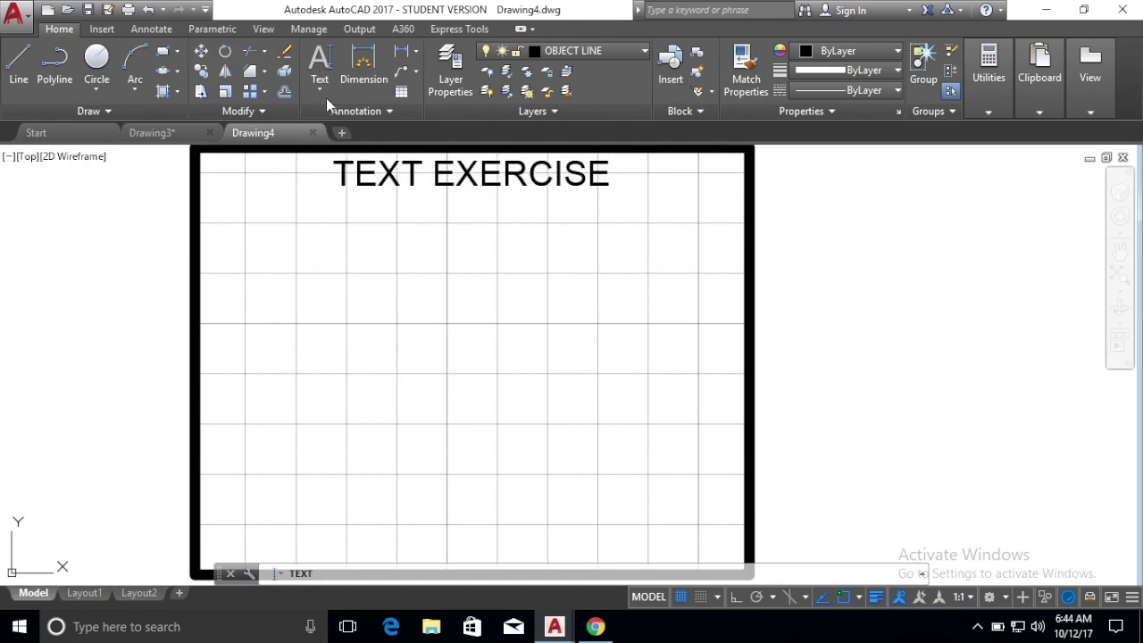
# Set up another single-line text with Left justification, start point .75,7, height .13 and rotation 0
pyautogui.press('Return')
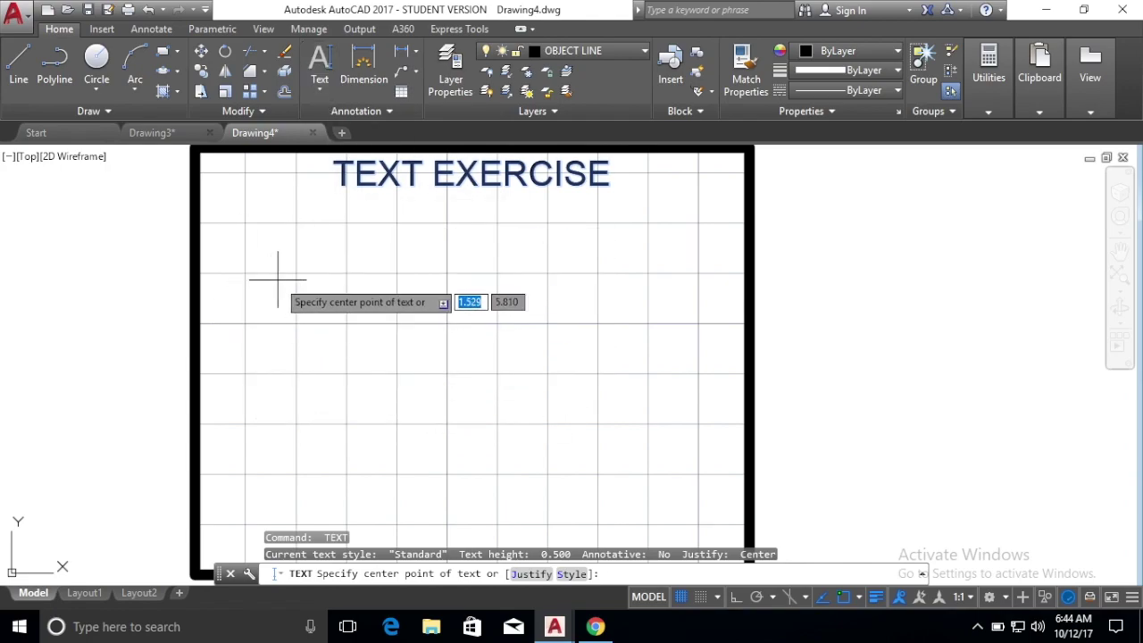
pyautogui.write('J')
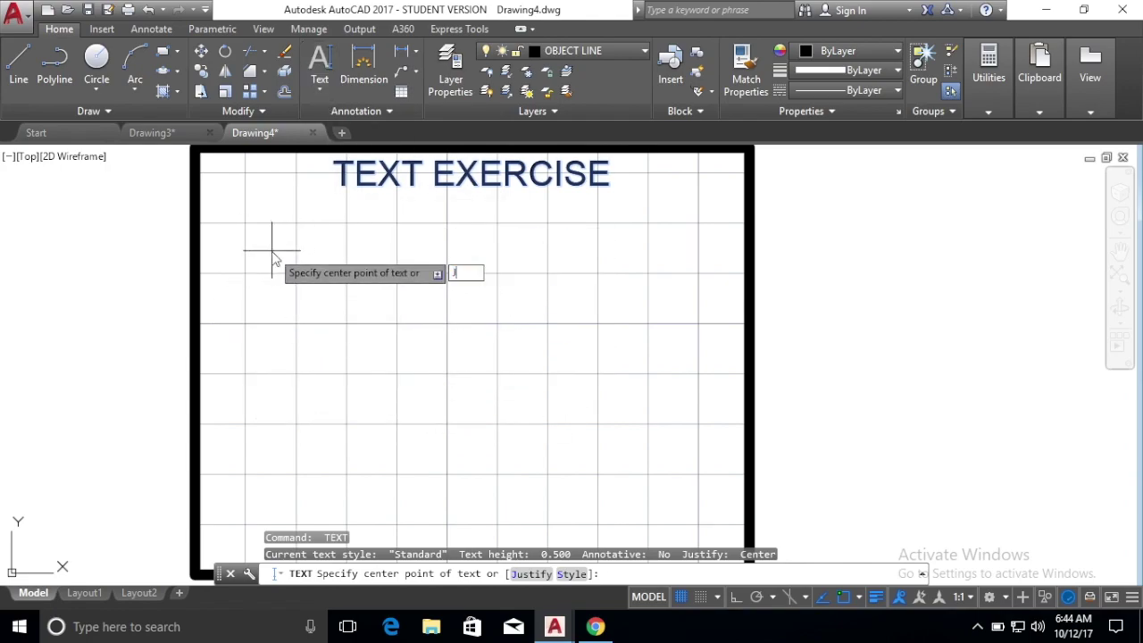
pyautogui.press('Return')
pyautogui.write('L')
pyautogui.press('Return')
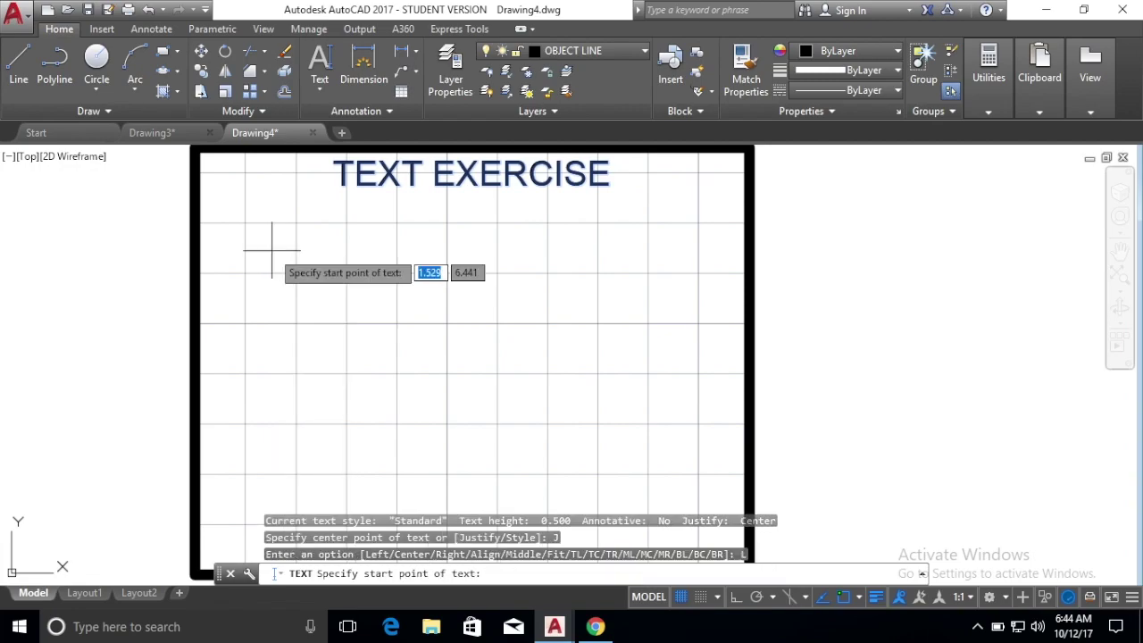
pyautogui.write('.75')
pyautogui.press('Tab')
pyautogui.write('7')
pyautogui.press('Return')
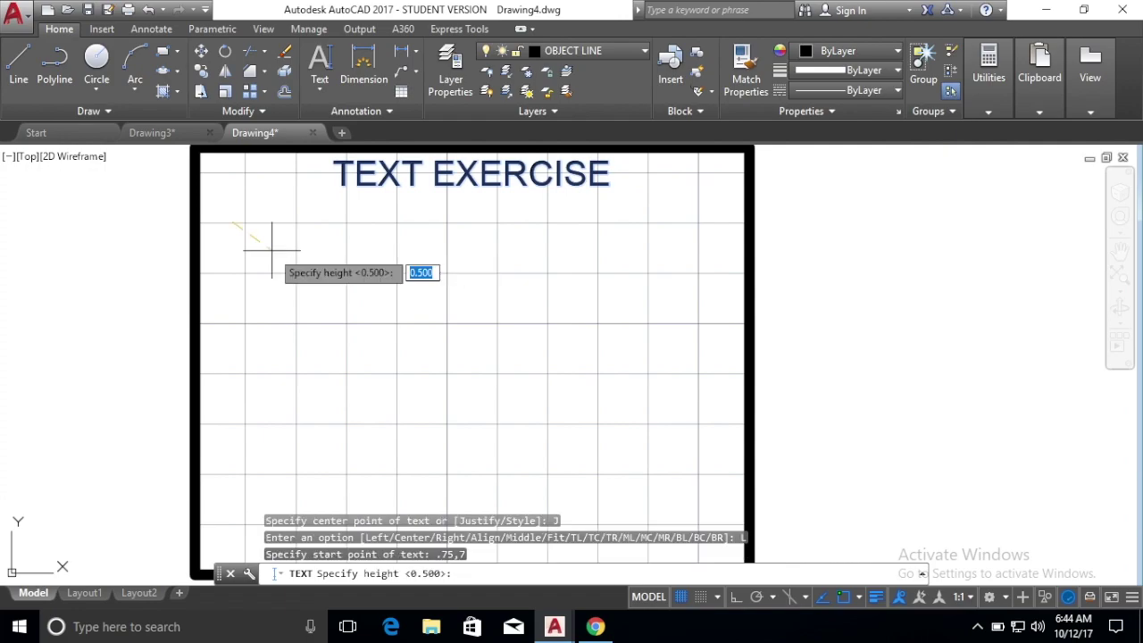
pyautogui.write('.13')
pyautogui.press('Return')
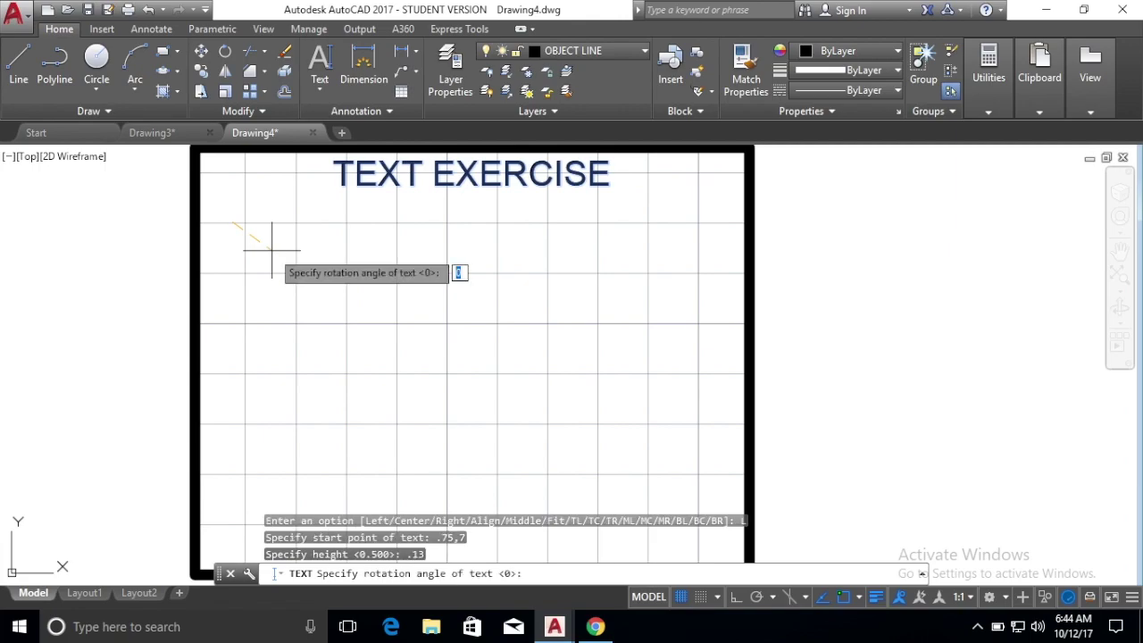
pyautogui.press('Return')
# Enter the three lines THIS TEXT IS JUSTIFIED LEFT, THE START POINT IS .75,7 and THE TEXT HEIGHT IS .13, and finish the text
pyautogui.write('THIS TEXT IS JUSTIFIED LEFT')
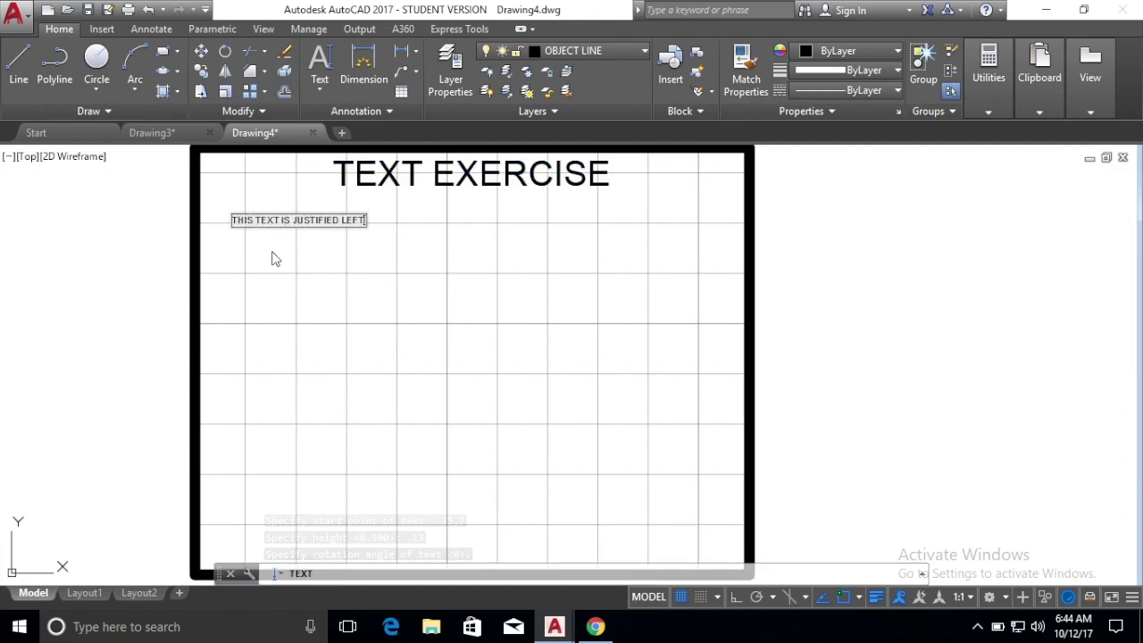
pyautogui.press('Return')
pyautogui.write('THE START POINT IS .75,7')
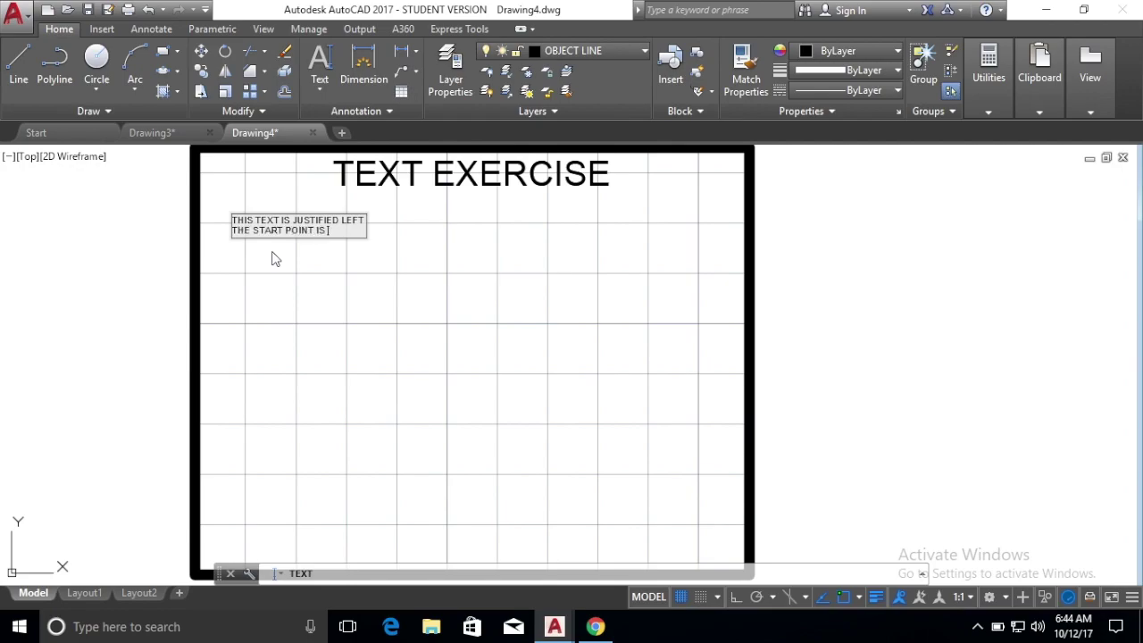
pyautogui.press('Return')
pyautogui.write('THE TEXT HEIGHT IS .13')
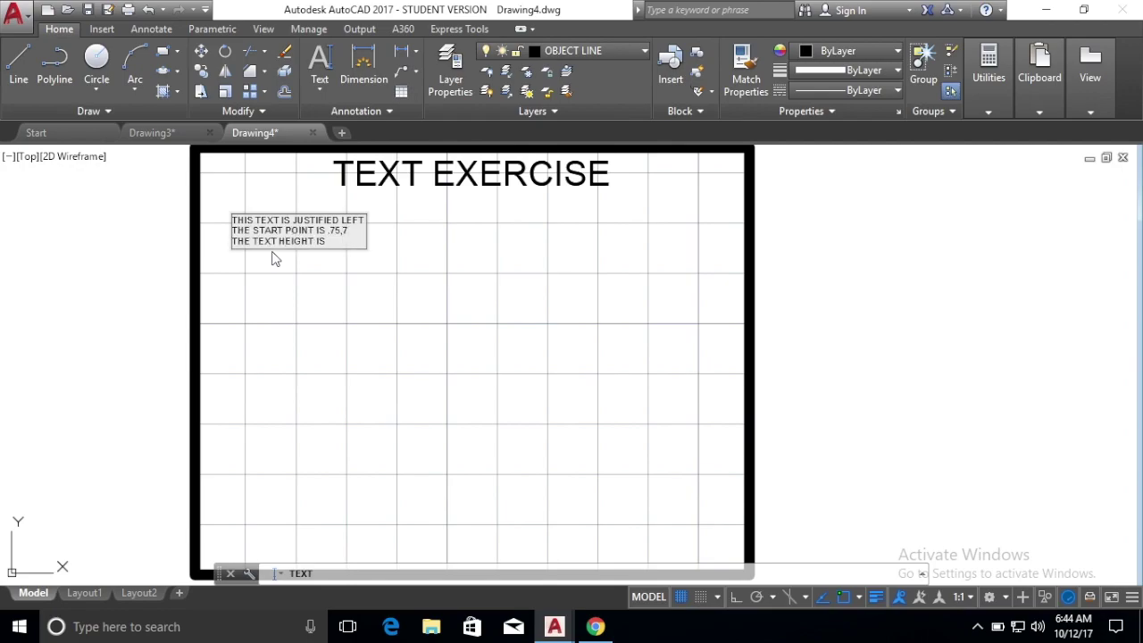
pyautogui.press('Return')
pyautogui.press('Return')
pyautogui.press('Return')
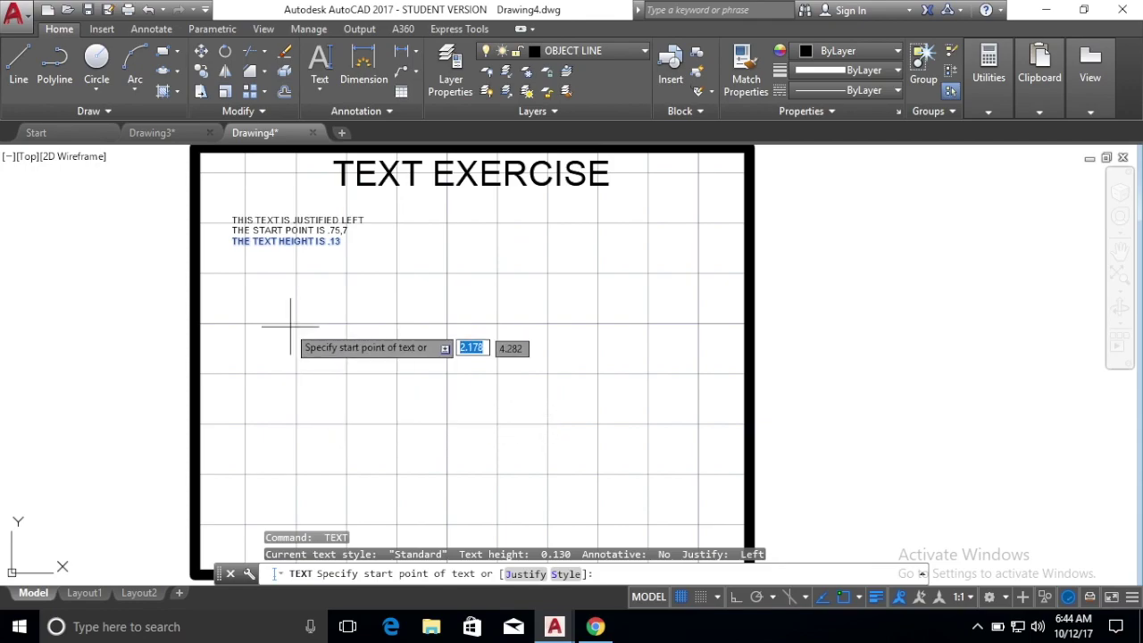
pyautogui.write('j')
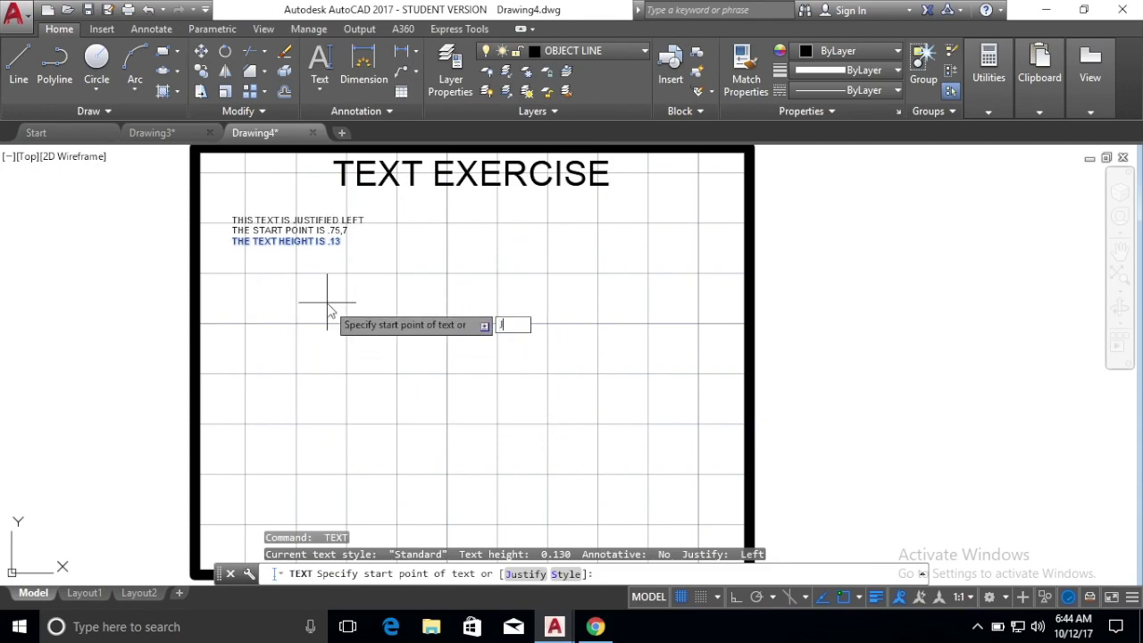
pyautogui.press('Return')
pyautogui.write('a')
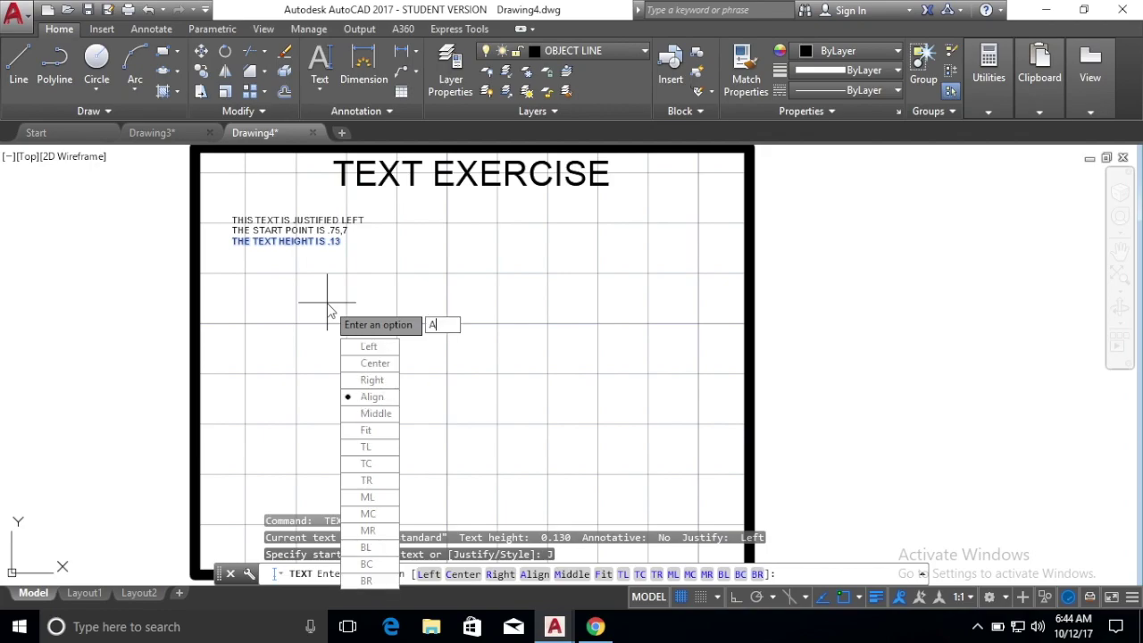
pyautogui.press('Return')
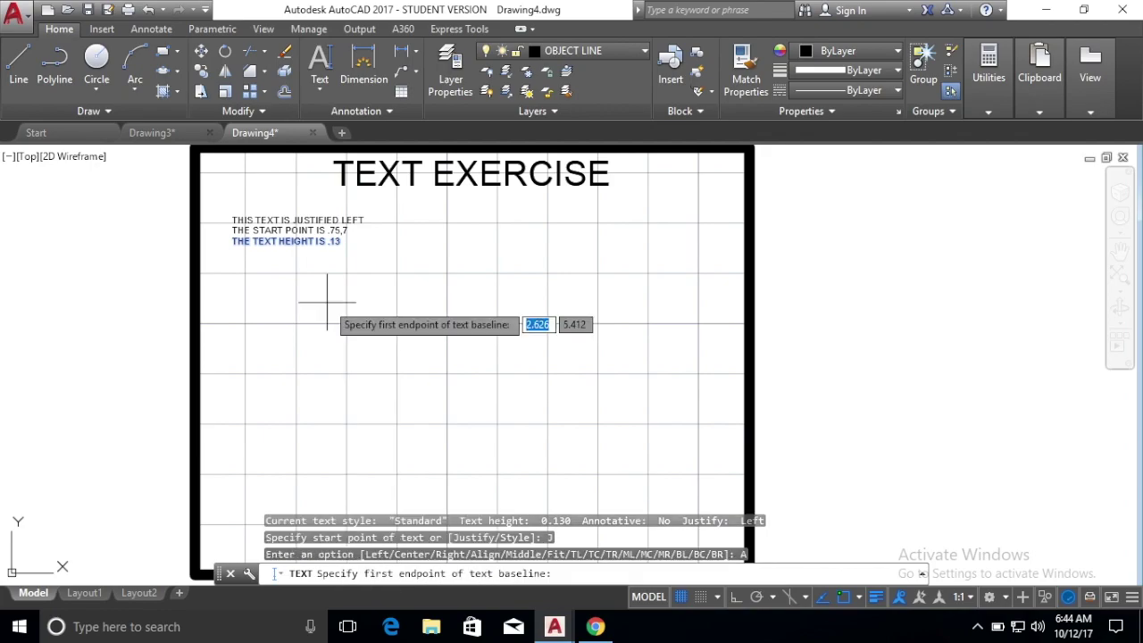
pyautogui.write('.75')
pyautogui.press('Tab')
pyautogui.write('5.5')
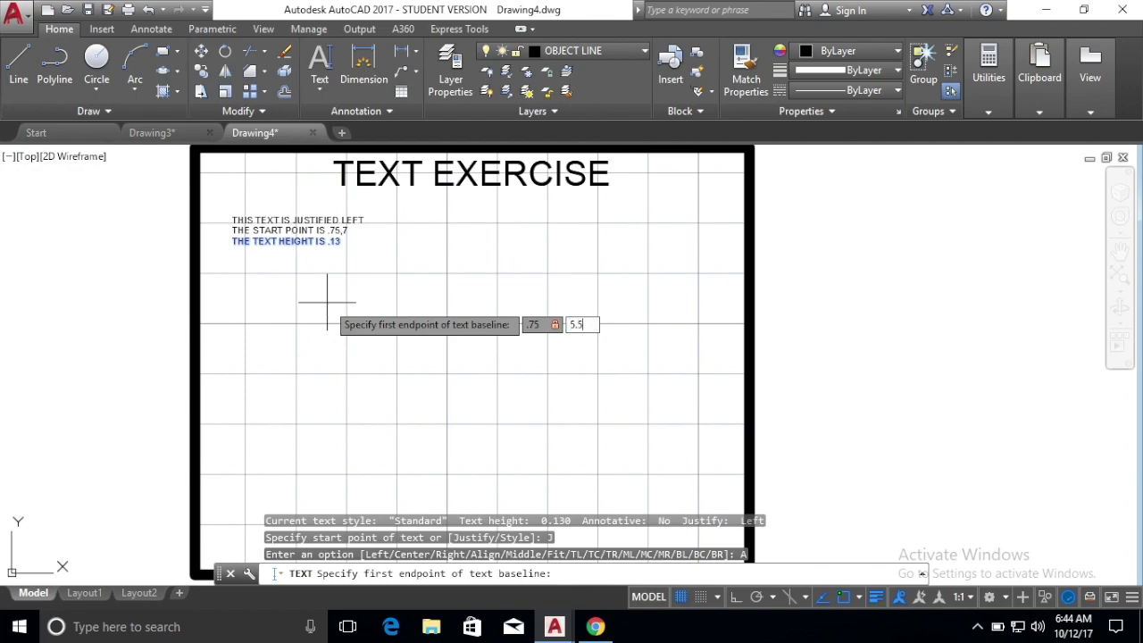
pyautogui.press('Return')
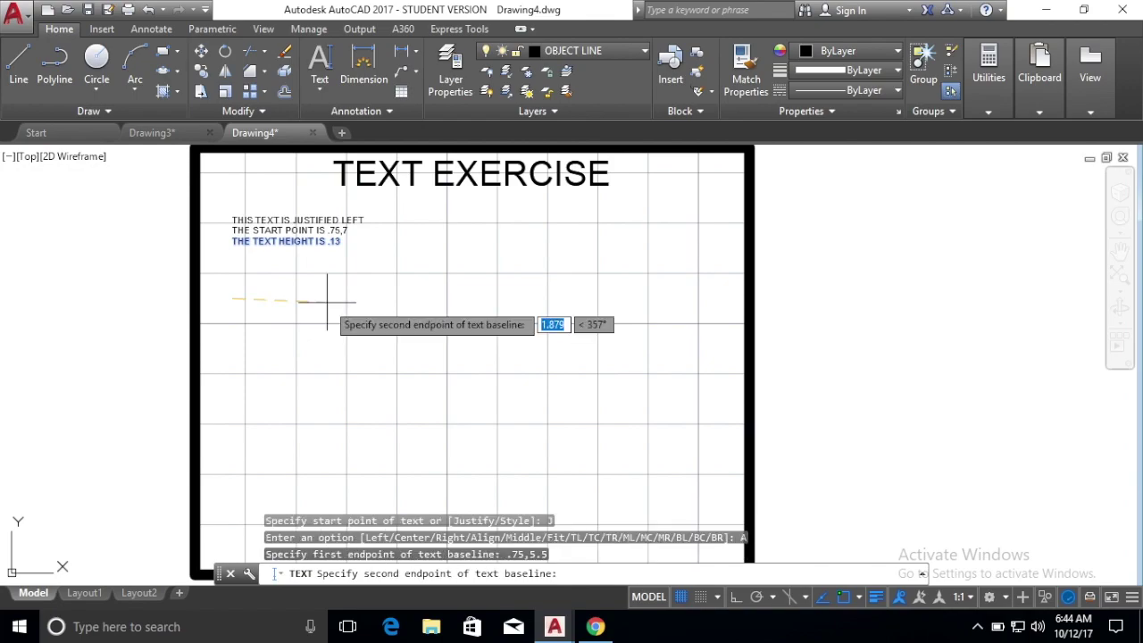
pyautogui.write('9.7')
pyautogui.press('Tab')
pyautogui.write('0')
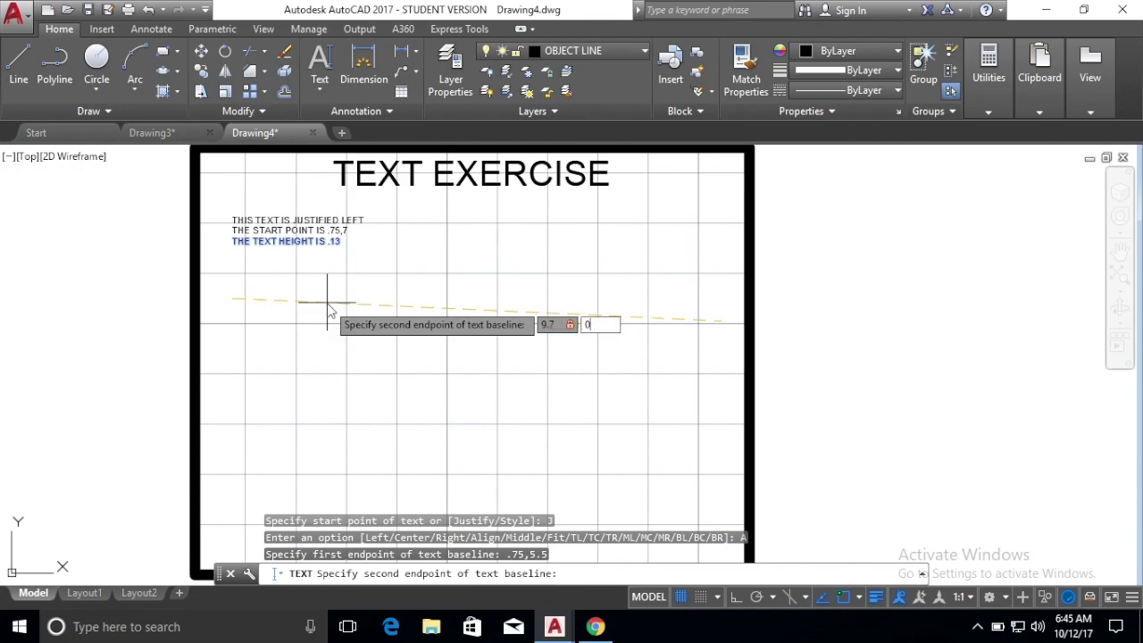
pyautogui.press('Return')
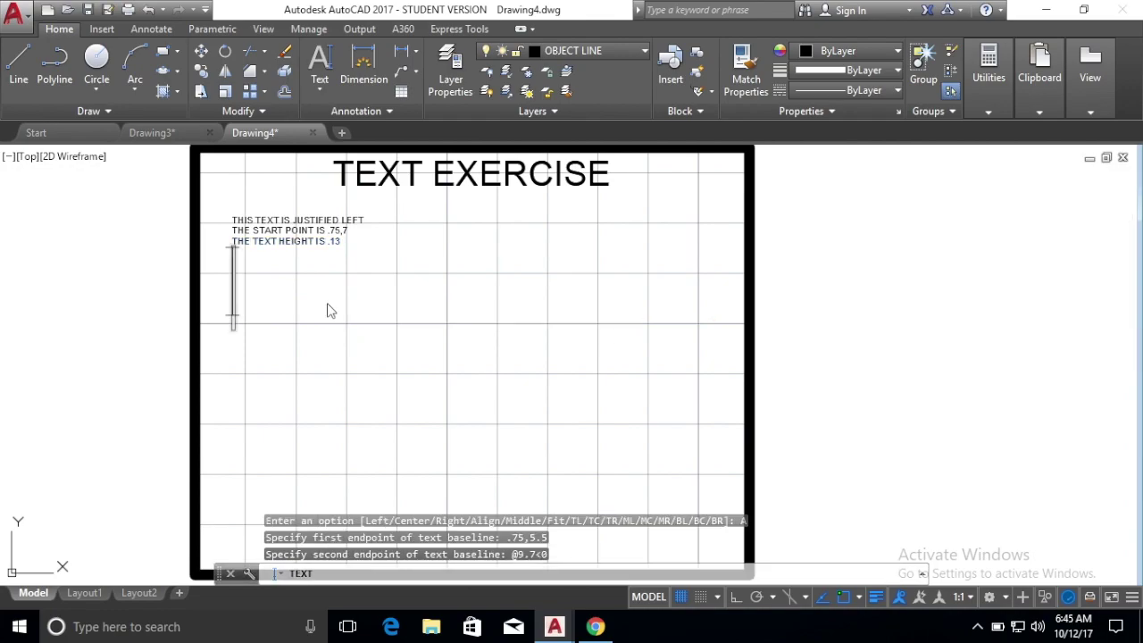
pyautogui.write('US')
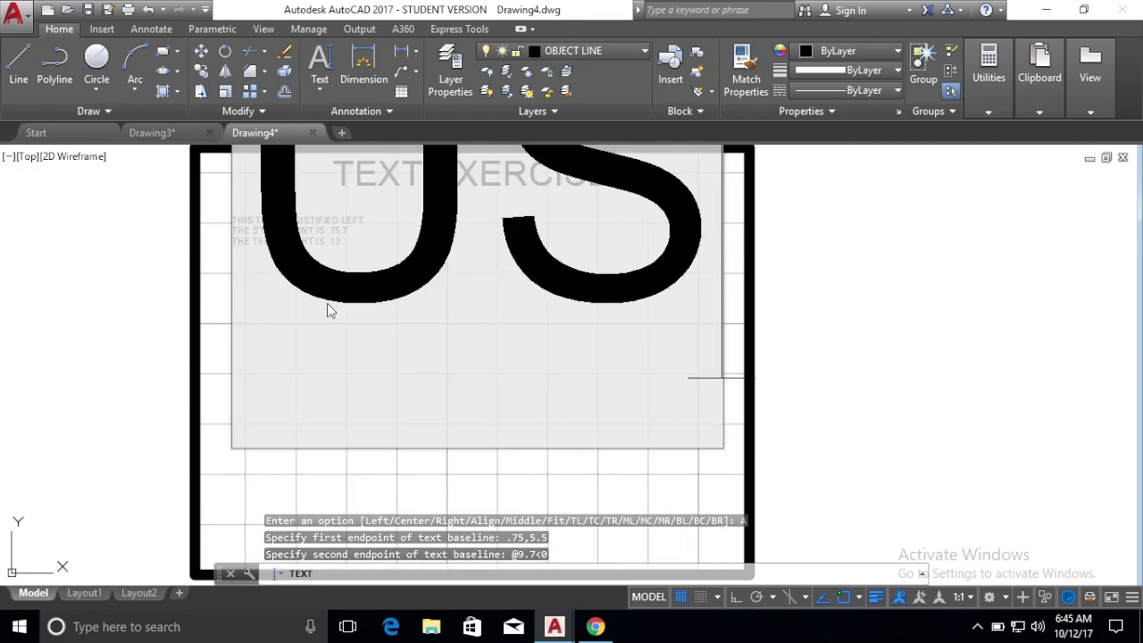
pyautogui.press('BackSpace')
pyautogui.press('BackSpace')
pyautogui.press('Escape')
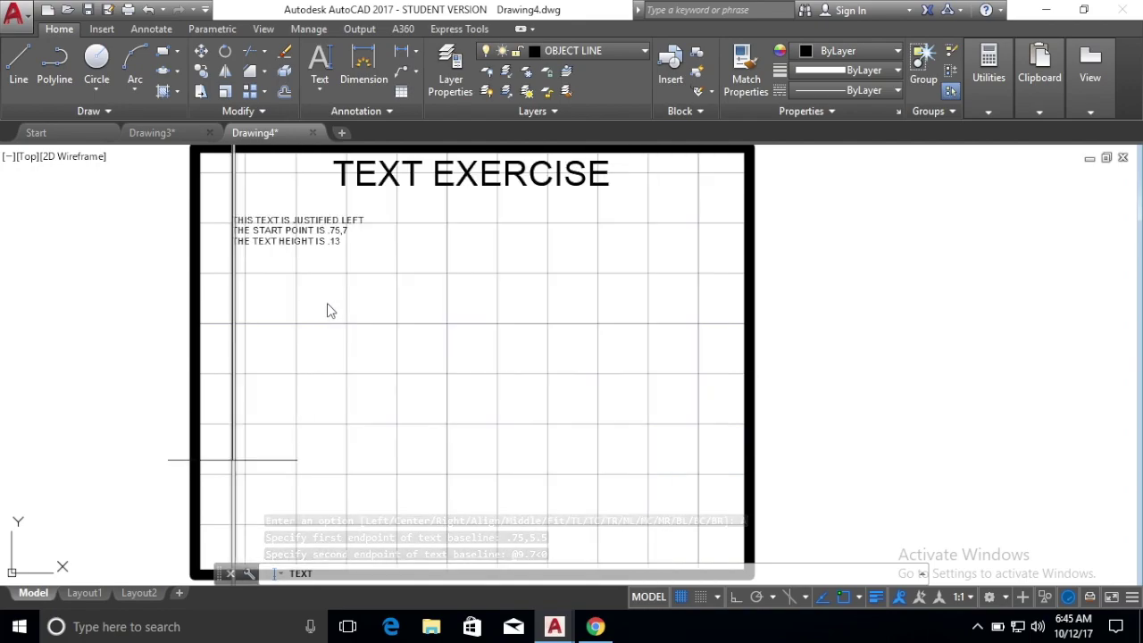
pyautogui.click(447, 347)
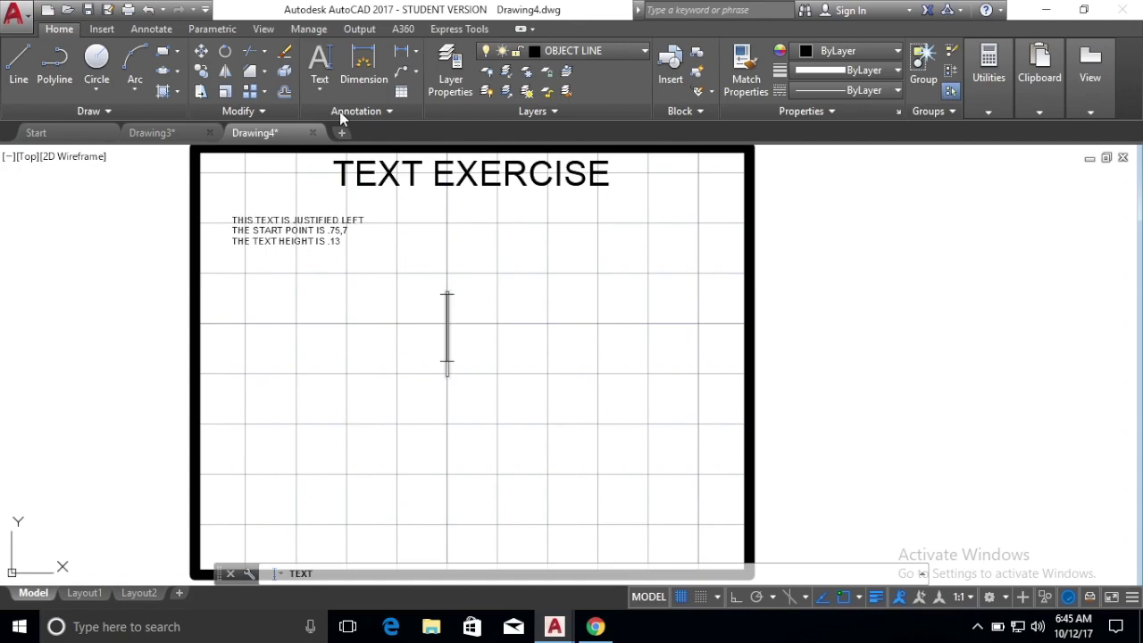
# Set up single-line text with Align justification, first baseline endpoint .75,5.5 and second endpoint at the relative offset 9.7,0
pyautogui.click(319, 58)
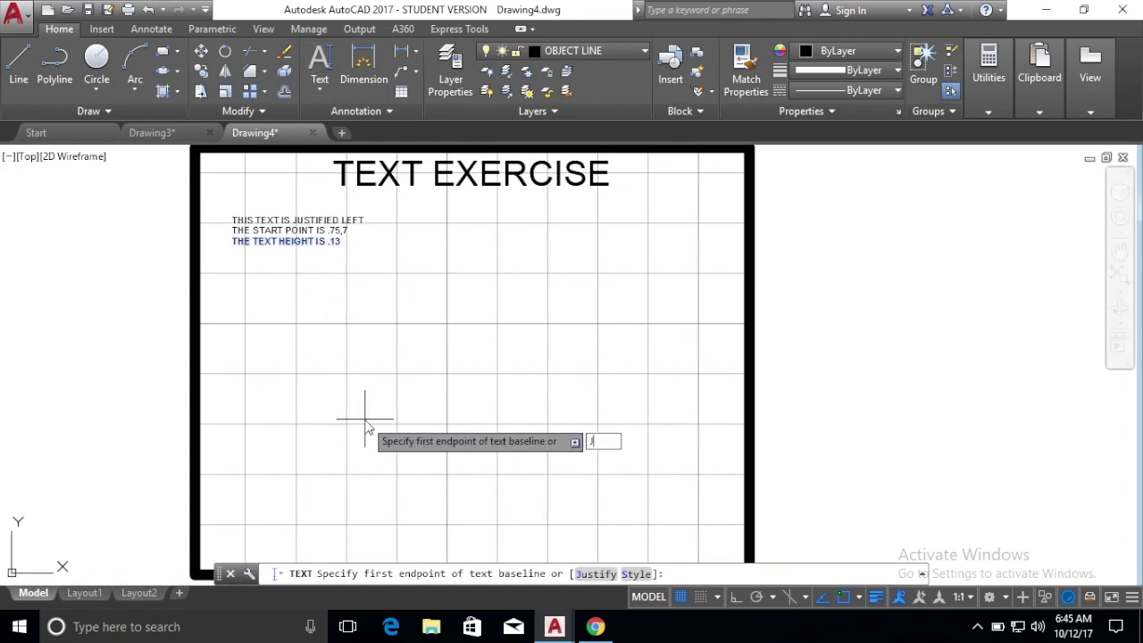
pyautogui.write('J')
pyautogui.press('Return')
pyautogui.write('A')
pyautogui.press('Return')
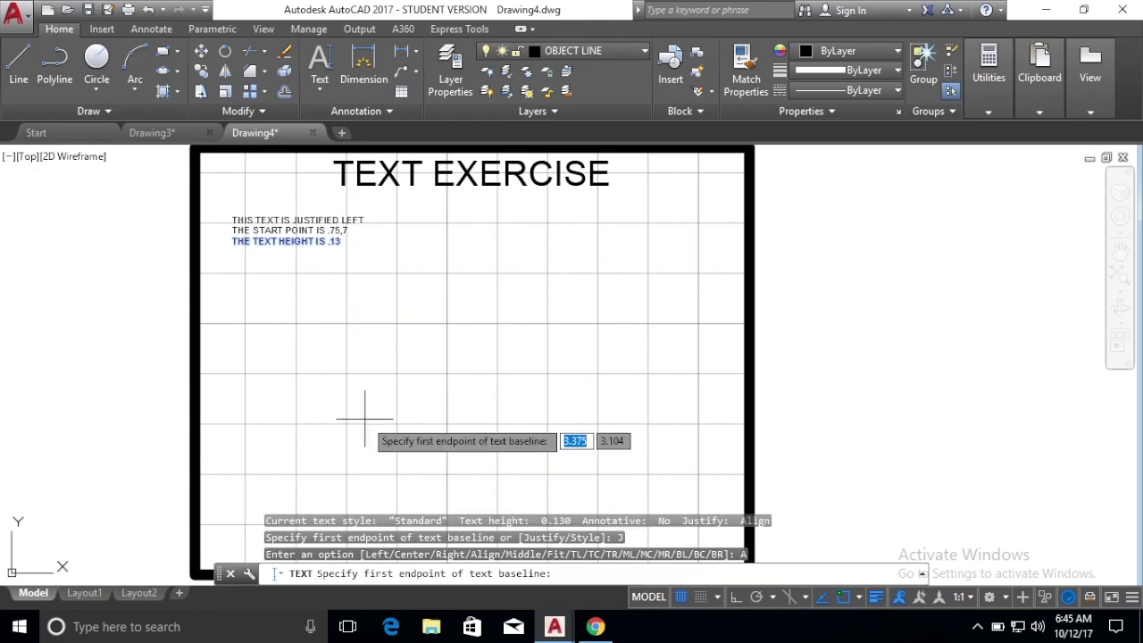
pyautogui.write('.75')
pyautogui.press('Tab')
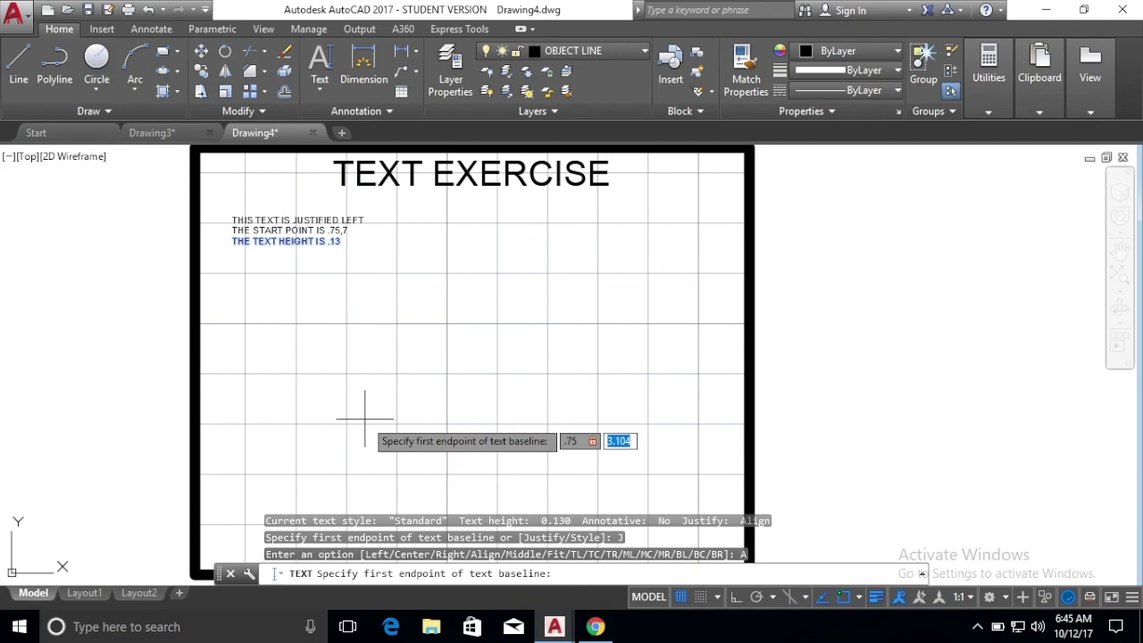
pyautogui.write('5.5')
pyautogui.press('Return')
pyautogui.write('9.7,0')
pyautogui.press('Return')
# Enter the aligned line USE JUSTIFY "ALIGN" FOR THIS TEXT. FIRST ENDPOINT IS .75,5.5 THE SECOND ENDPONT IS 9.7,0 and finish the text
pyautogui.write('USE JUSTIFY "ALIGN" FOR THIS TEXT. FIRST ENDPOINT IS .75,5.5 THE SECOND ENDPONT IS 9.7,0')
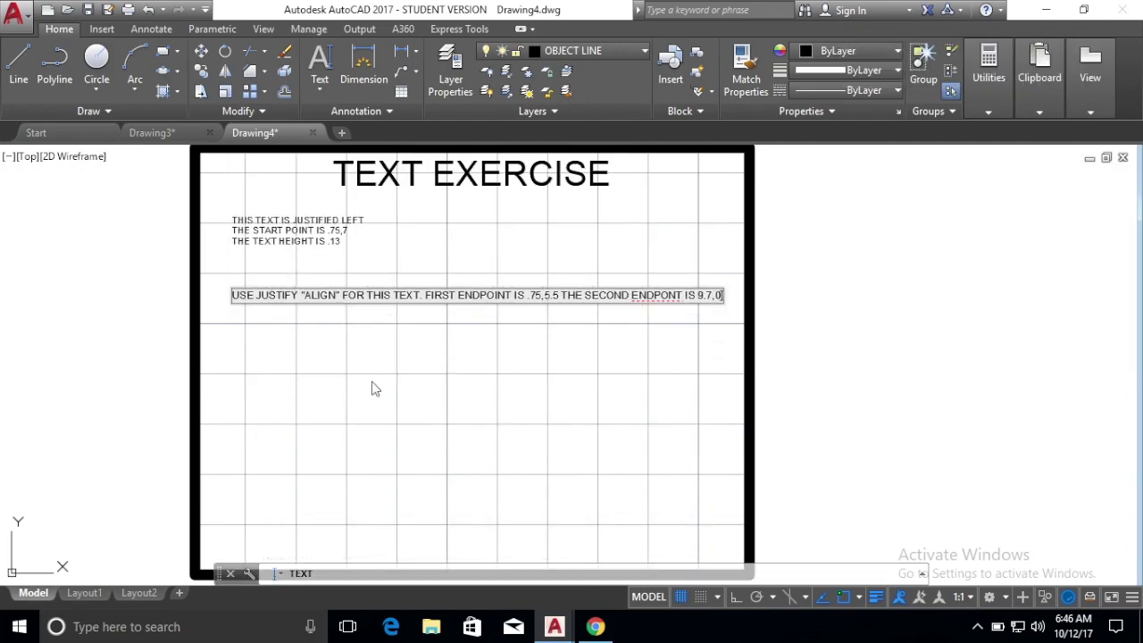
pyautogui.press('Return')
pyautogui.press('Return')
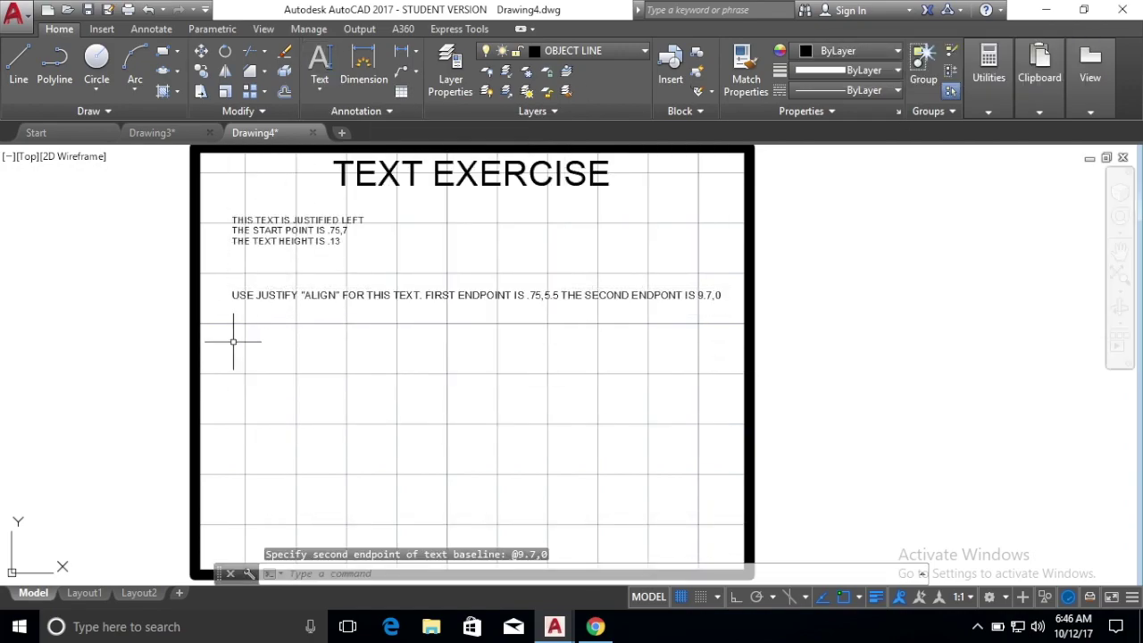
# Start a single-line text with Fit justification and place the first baseline endpoint at 1,4
pyautogui.click(320, 66)
pyautogui.write('J')
pyautogui.press('Return')
pyautogui.write('f')
pyautogui.press('Return')
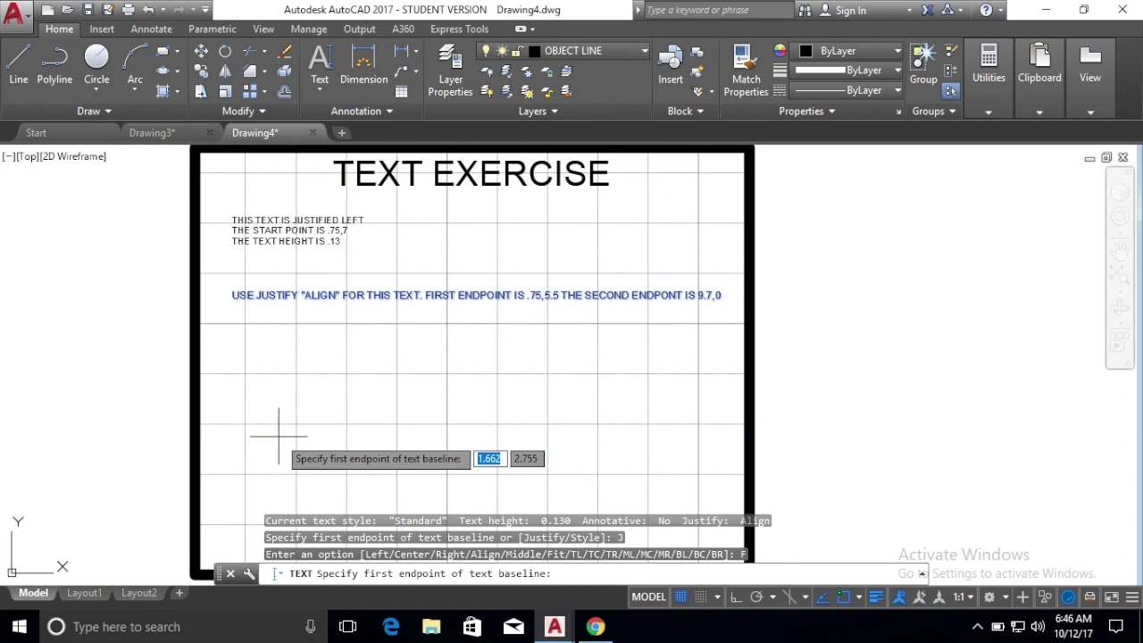
pyautogui.write('1')
pyautogui.press('Tab')
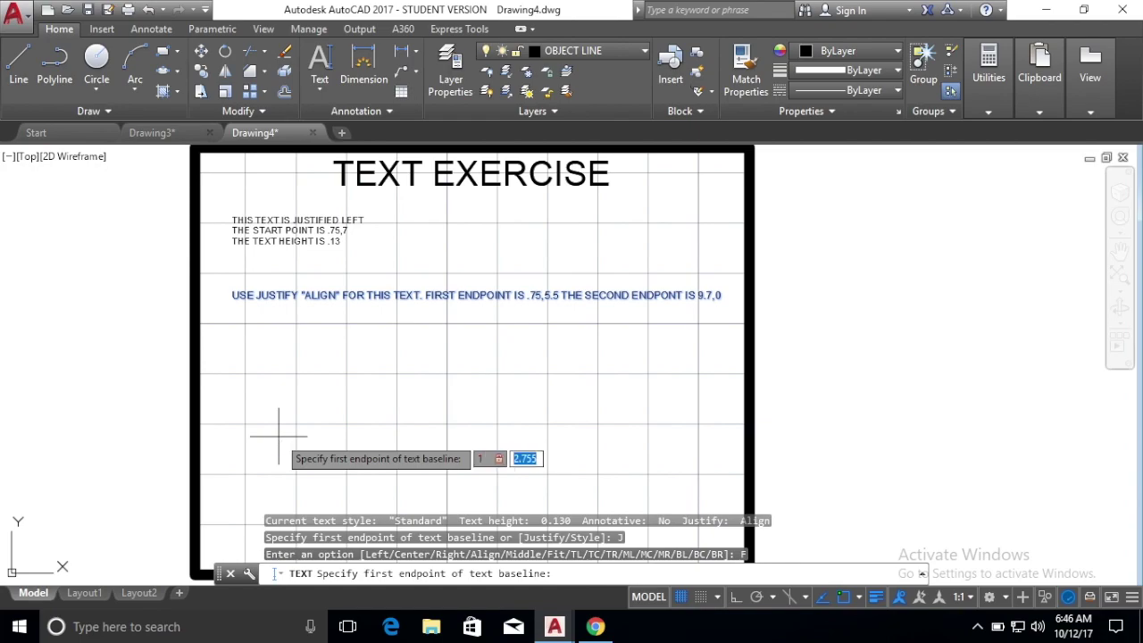
pyautogui.write('4')
pyautogui.press('Return')
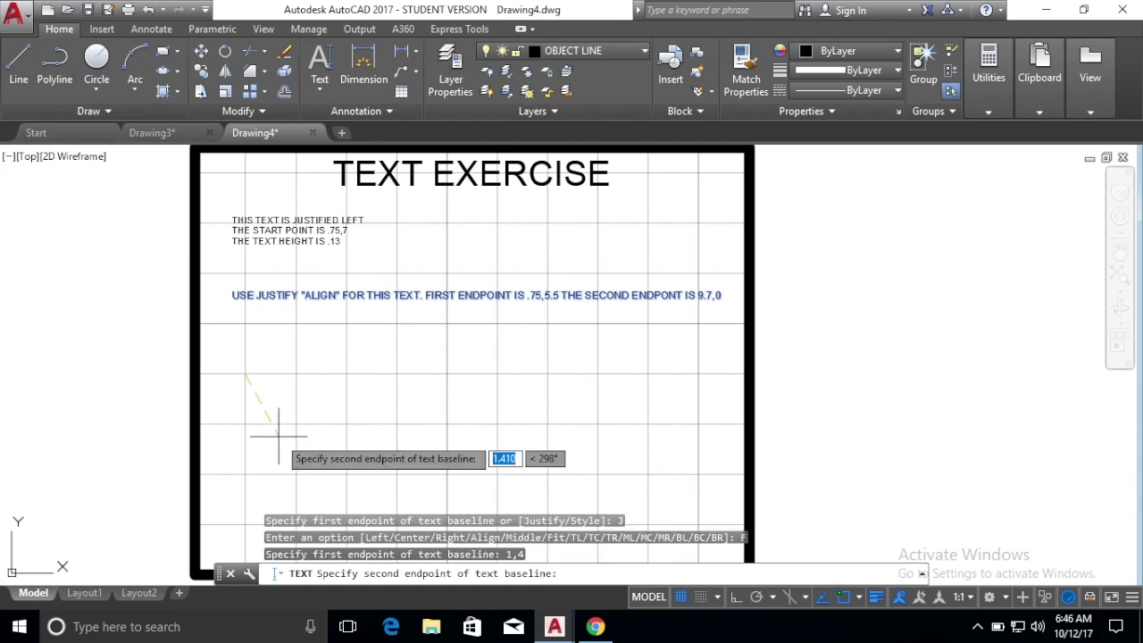
# Set the second baseline endpoint 4 units away at an angle of 0 and the text height to .13
pyautogui.write('4')
pyautogui.press('Tab')
pyautogui.write('0')
pyautogui.press('Return')
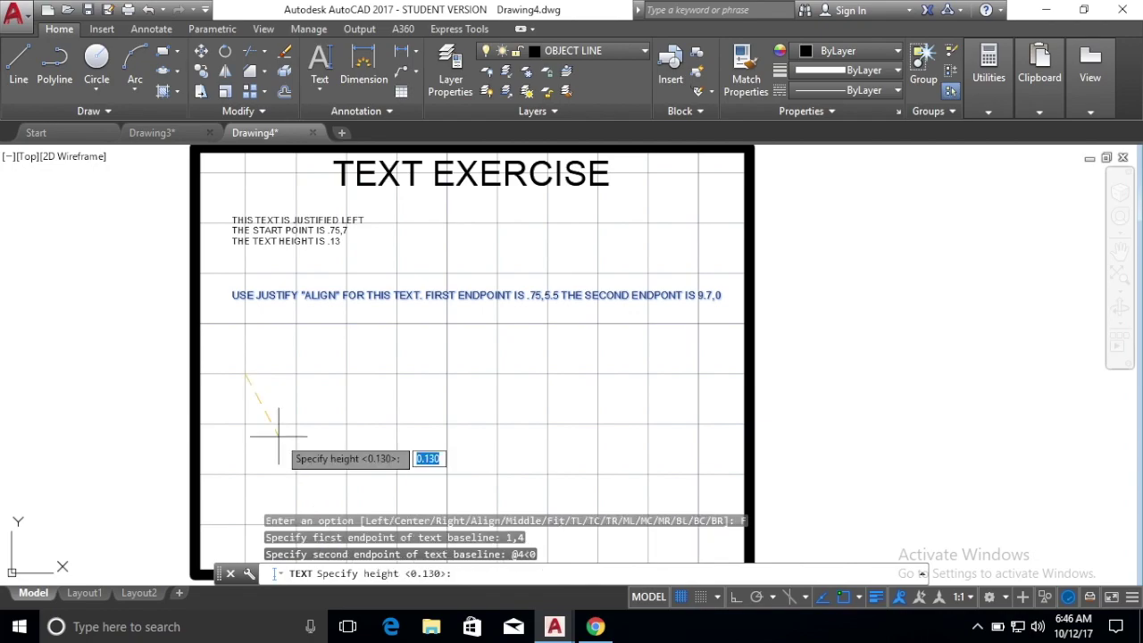
pyautogui.write('.15')
pyautogui.press('Return')
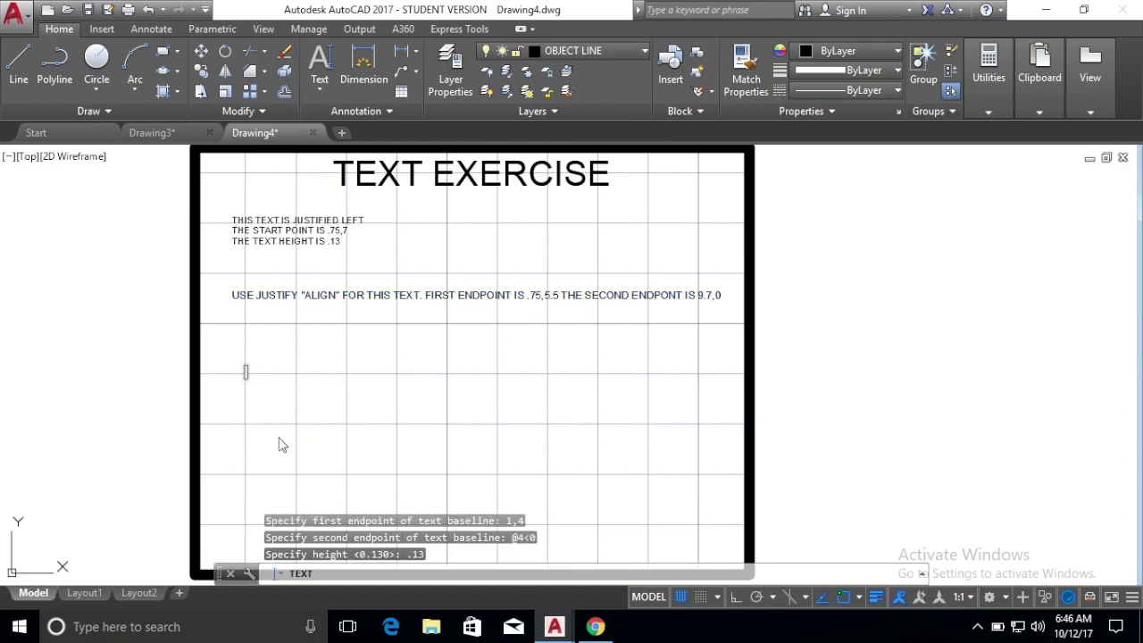
# Enter the fitted lines USE JUSTIFY "FIT" FOR THIS TEXT and 1ST ENDT IS 1,4 SECOND ENDPT IS 4,0
pyautogui.write('USE JU')
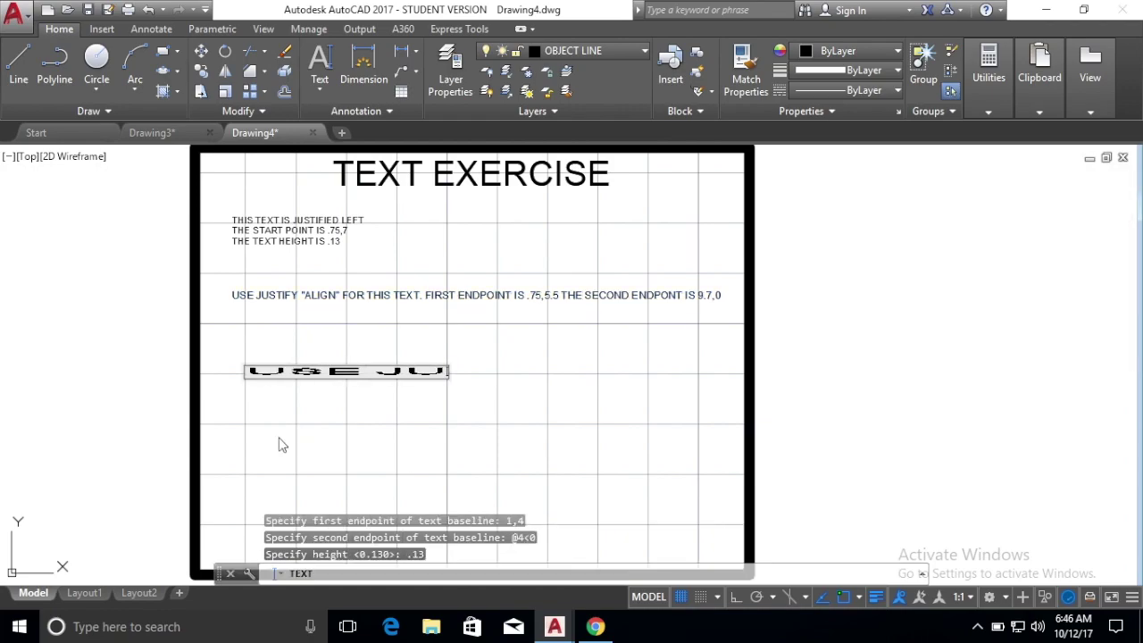
pyautogui.write('STIFY "FIT" FOR THIS TEXT')
pyautogui.press('Return')
pyautogui.write('1ST ENDPT IS')
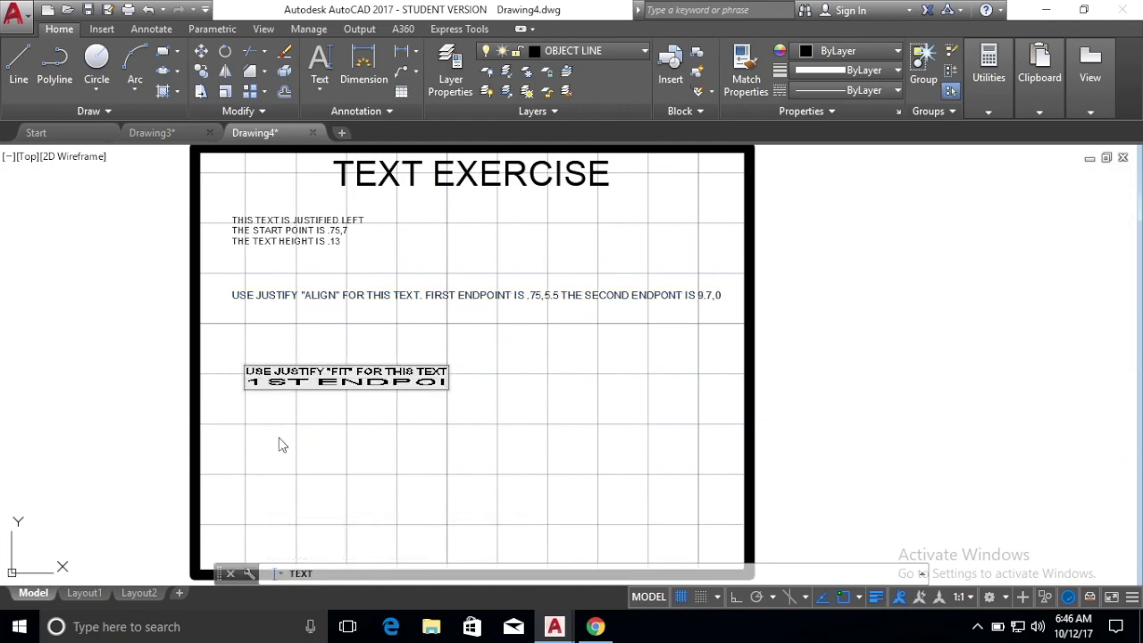
pyautogui.write(' 1,4 SECOND ENDPT IS 4,0')
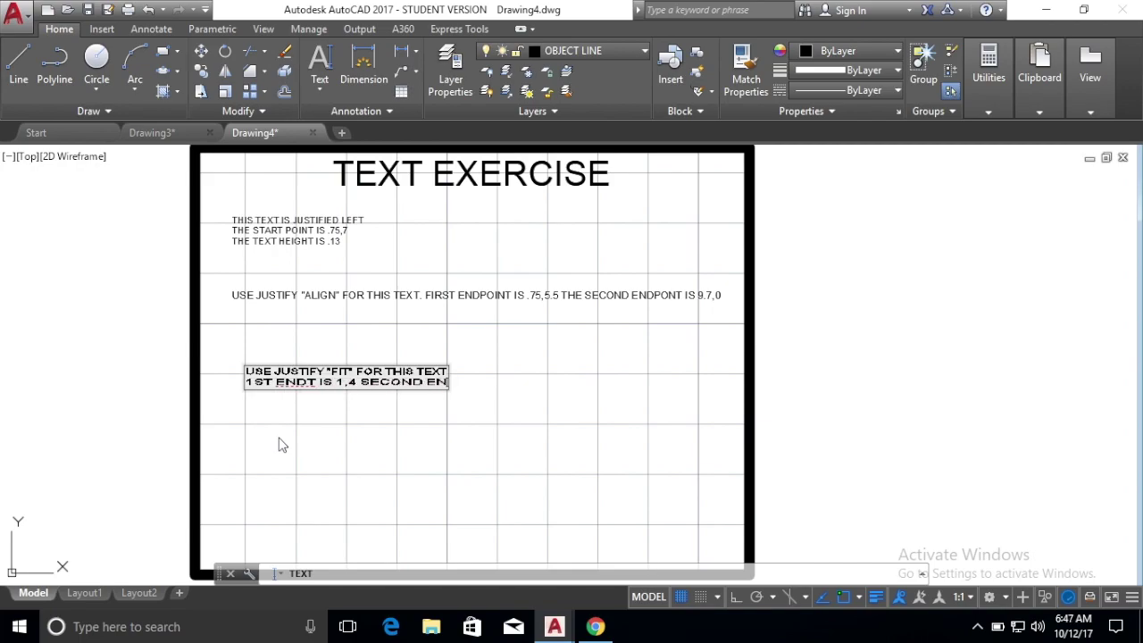
pyautogui.press('Return')
# Add the lines THE HEIGHT IS .13, PRESS ENTER AFTER EACH SENTENCE and THEN THE TEXT WILL JUSTIFY, and finish the text
pyautogui.write('THE HEIGH')
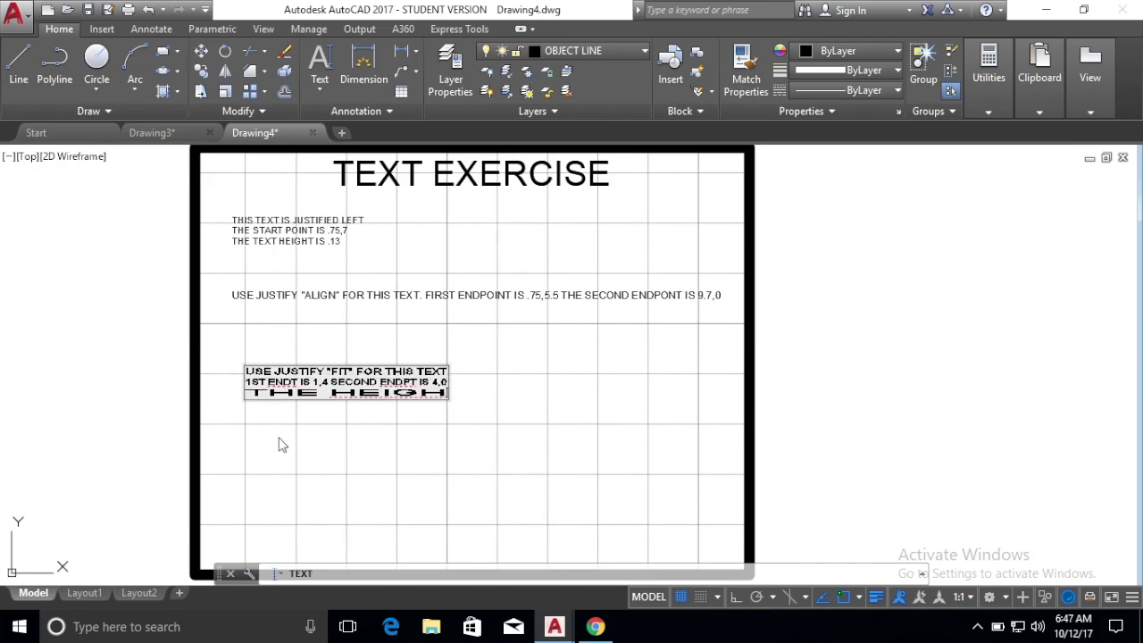
pyautogui.write('T IS .13 PRESS ENTER AFTER EACH SENTENCE')
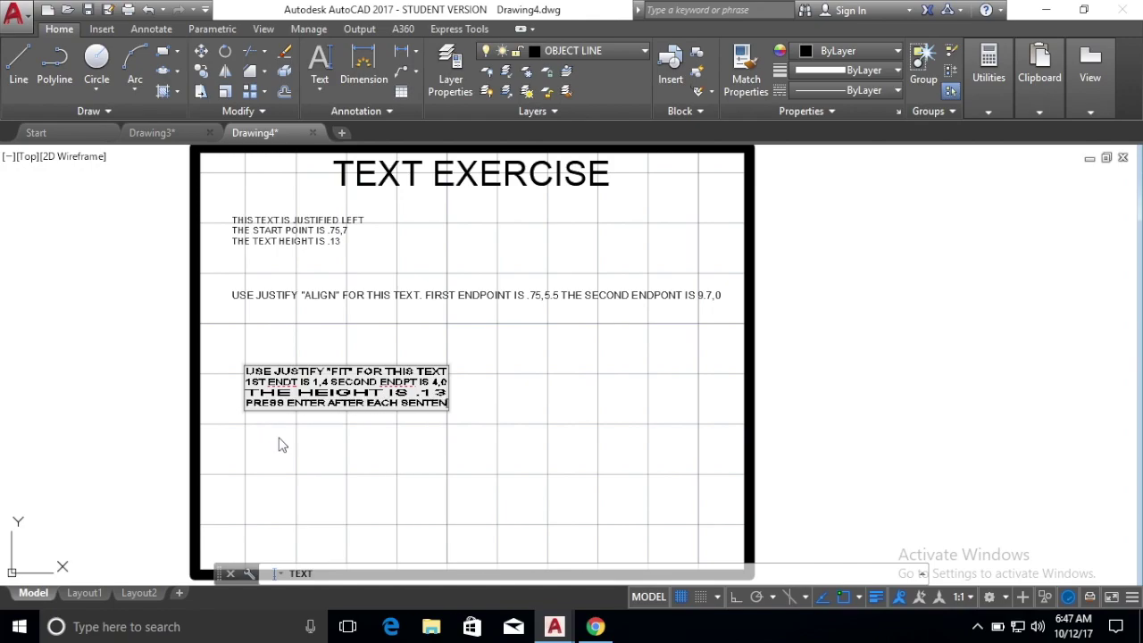
pyautogui.press('Return')
pyautogui.write('THEN THE TEXT WILL JUSTIFY')
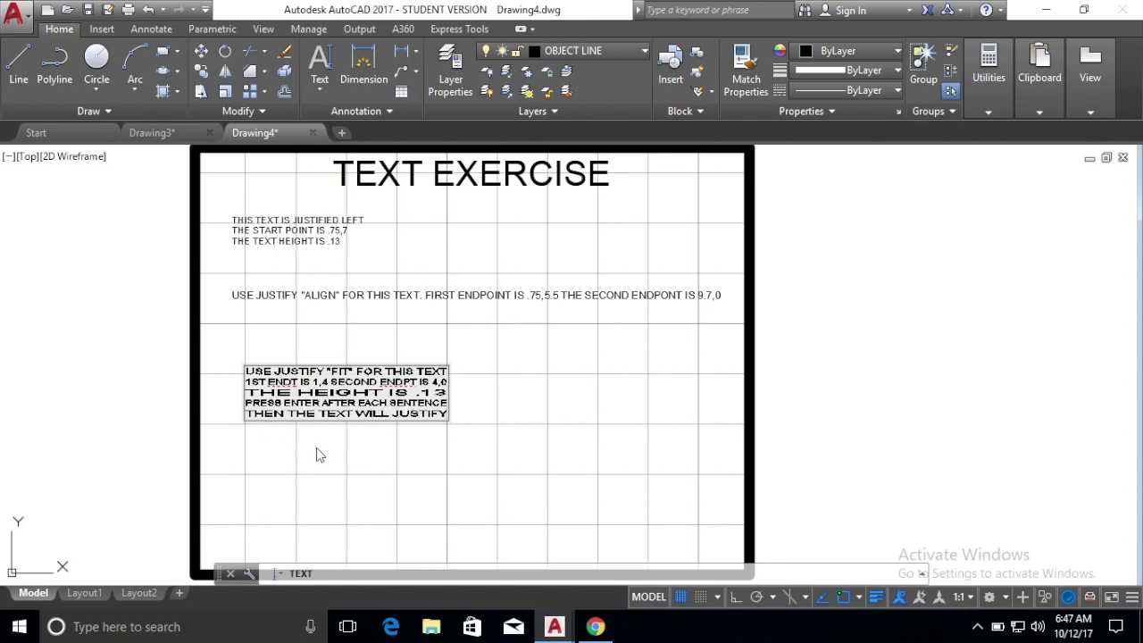
pyautogui.press('Return')
pyautogui.press('Return')
# Start another single-line text with Fit justification and place its first baseline endpoint at 1,.5
pyautogui.press('Return')
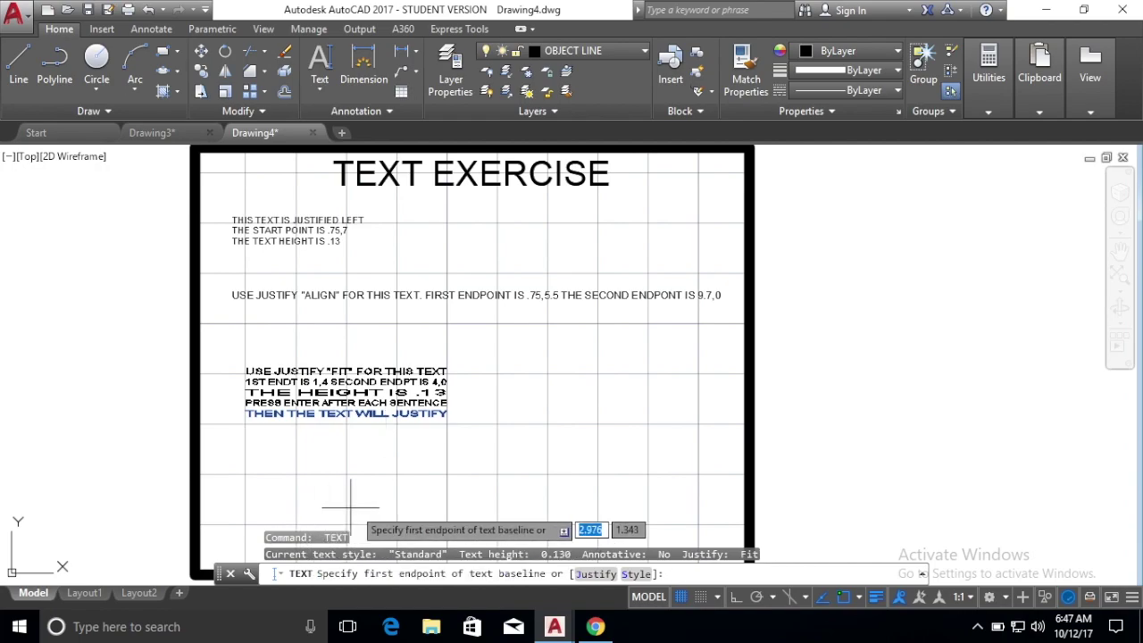
pyautogui.write('j')
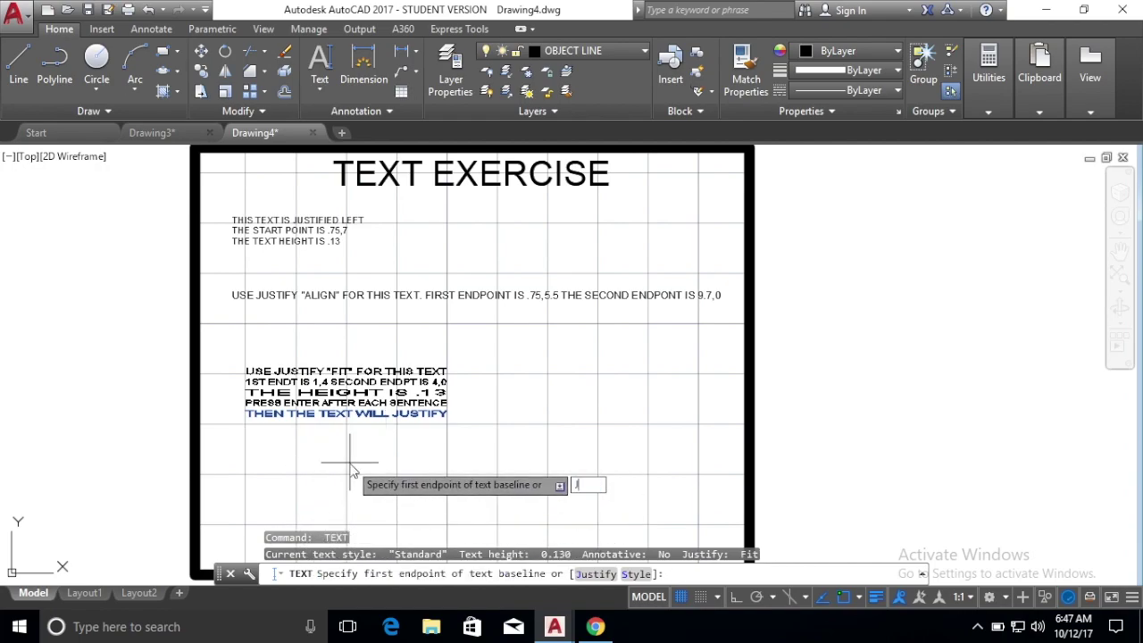
pyautogui.press('Return')
pyautogui.write('Fi')
pyautogui.press('Return')
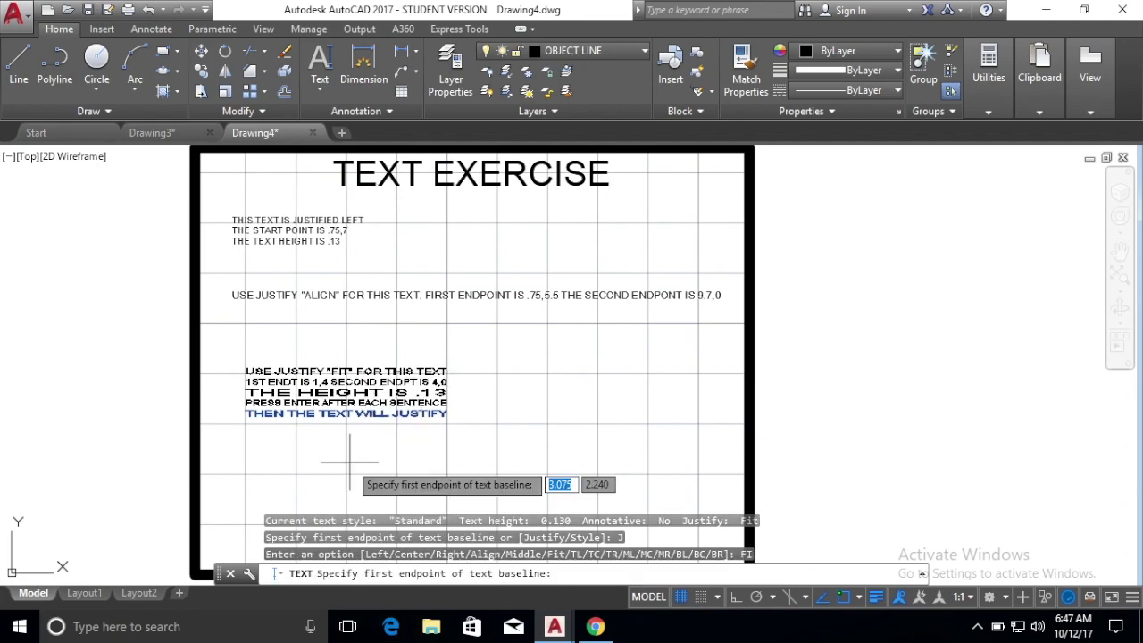
pyautogui.write('1')
pyautogui.press(',')
pyautogui.write('.5')
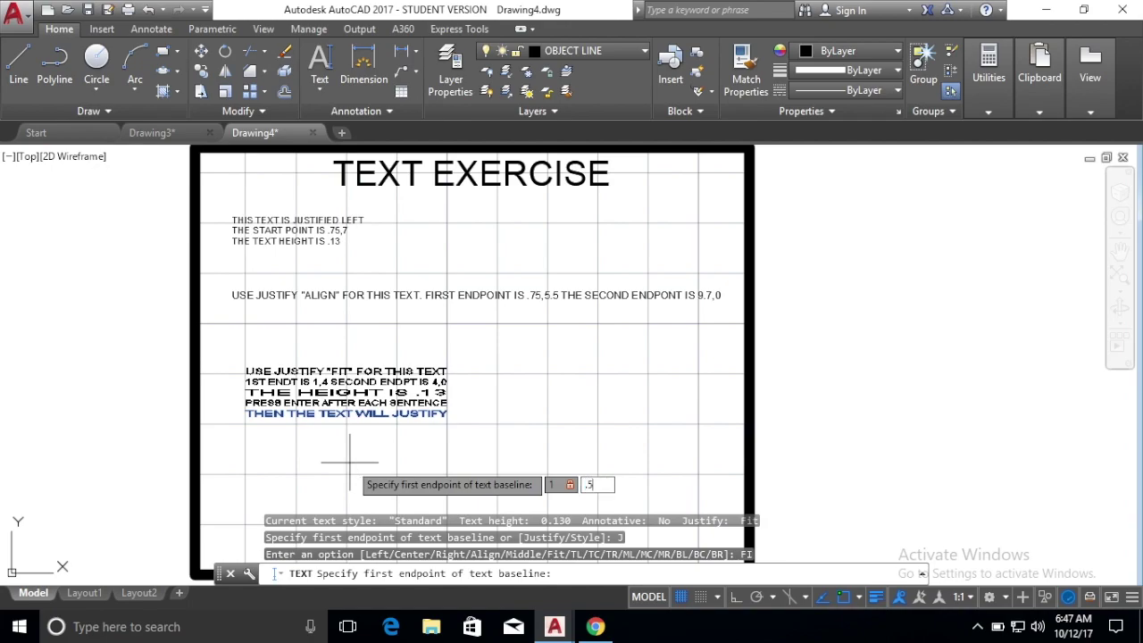
pyautogui.press('Return')
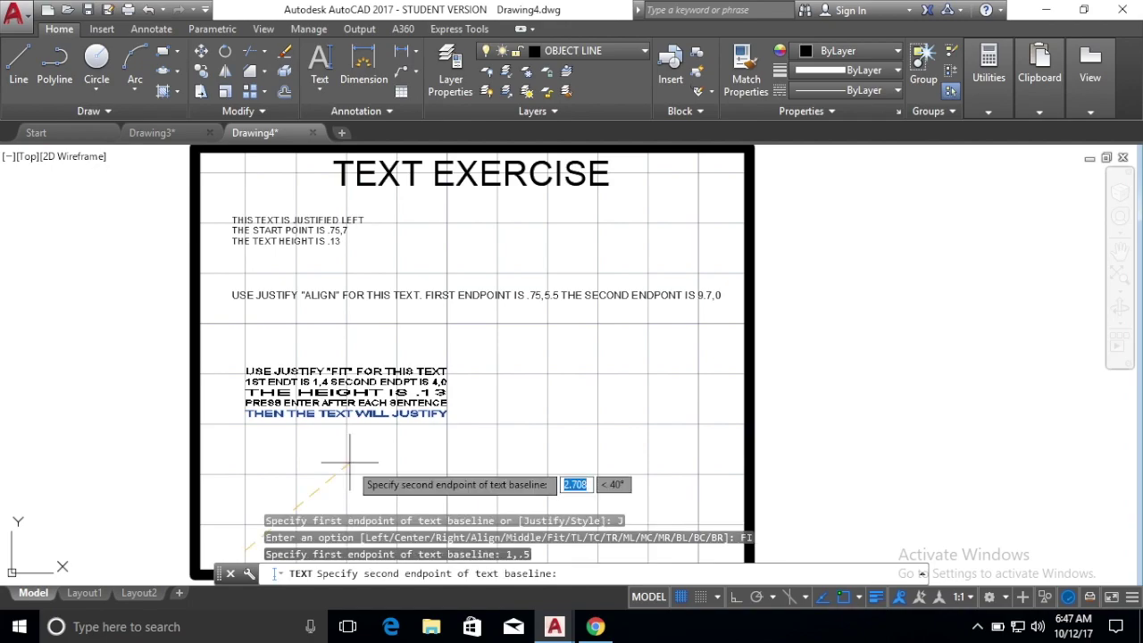
# Create the fitted line FIT THIS TEXT with the second baseline endpoint at the relative offset 4,0 and a height of 1
pyautogui.write('@4')
pyautogui.press(',')
pyautogui.write('0')
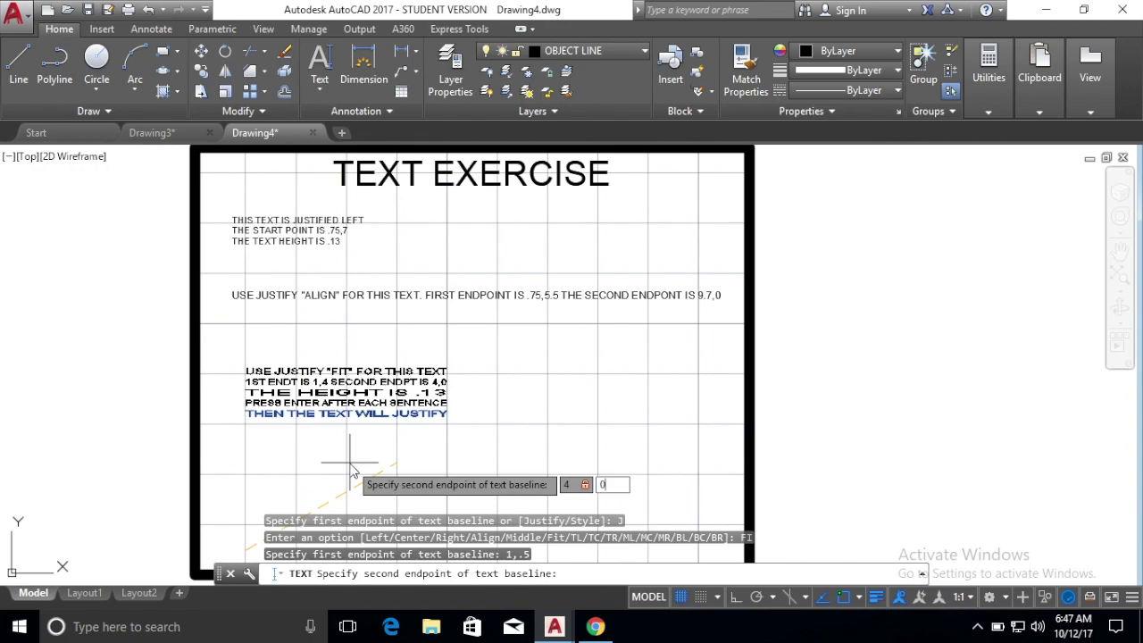
pyautogui.press('Return')
pyautogui.write('1')
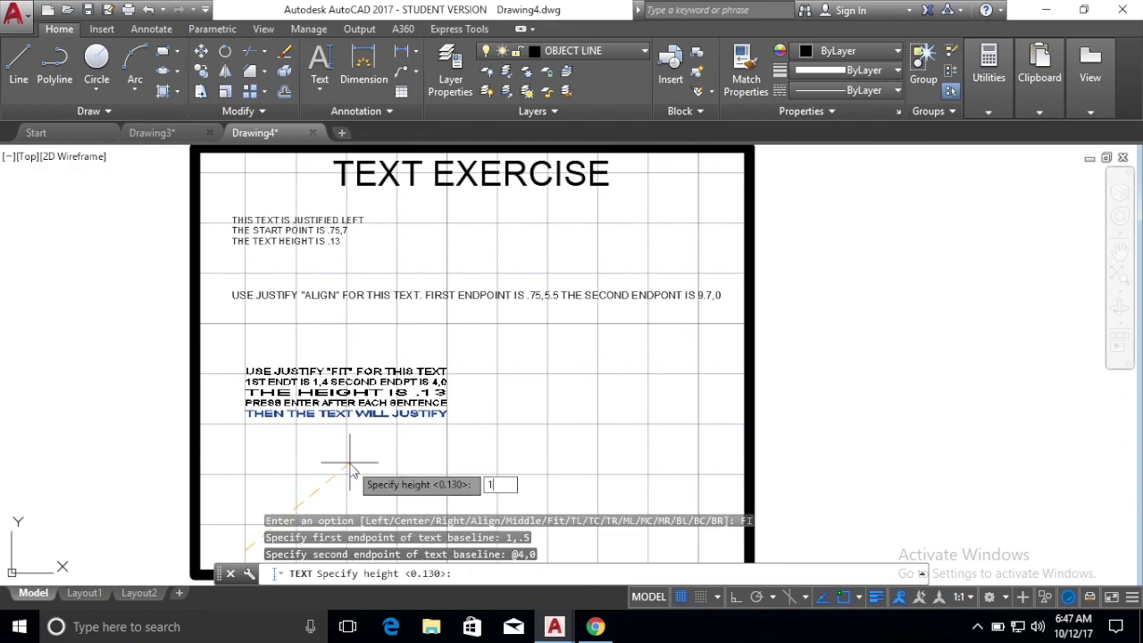
pyautogui.press('Return')
pyautogui.write('FIT THIS TEXT')
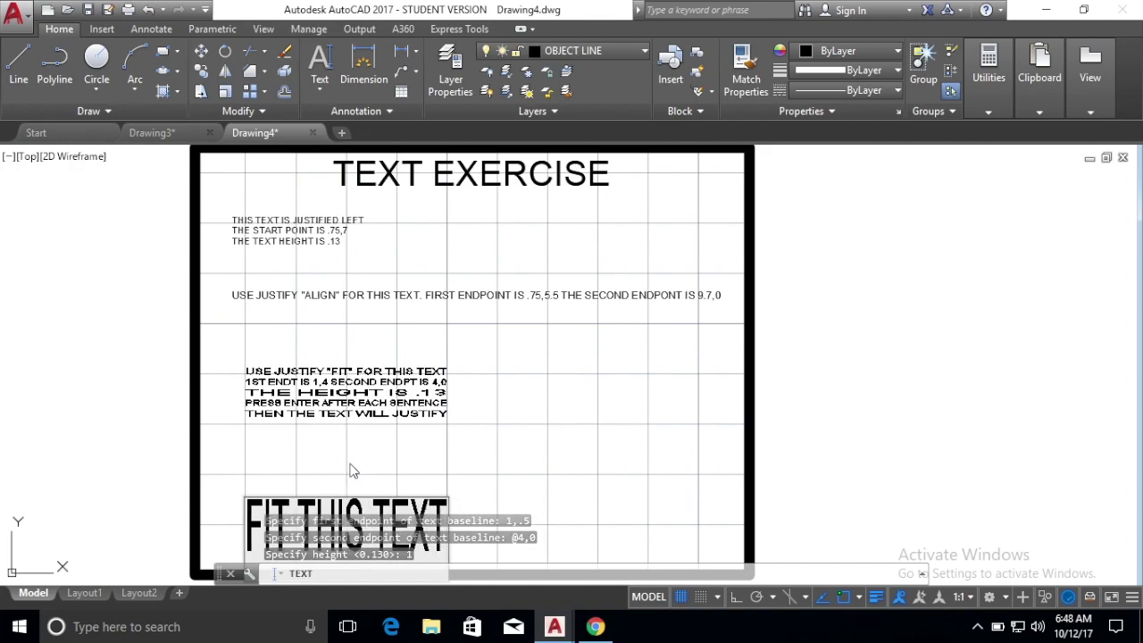
pyautogui.press('Return')
pyautogui.press('Return')
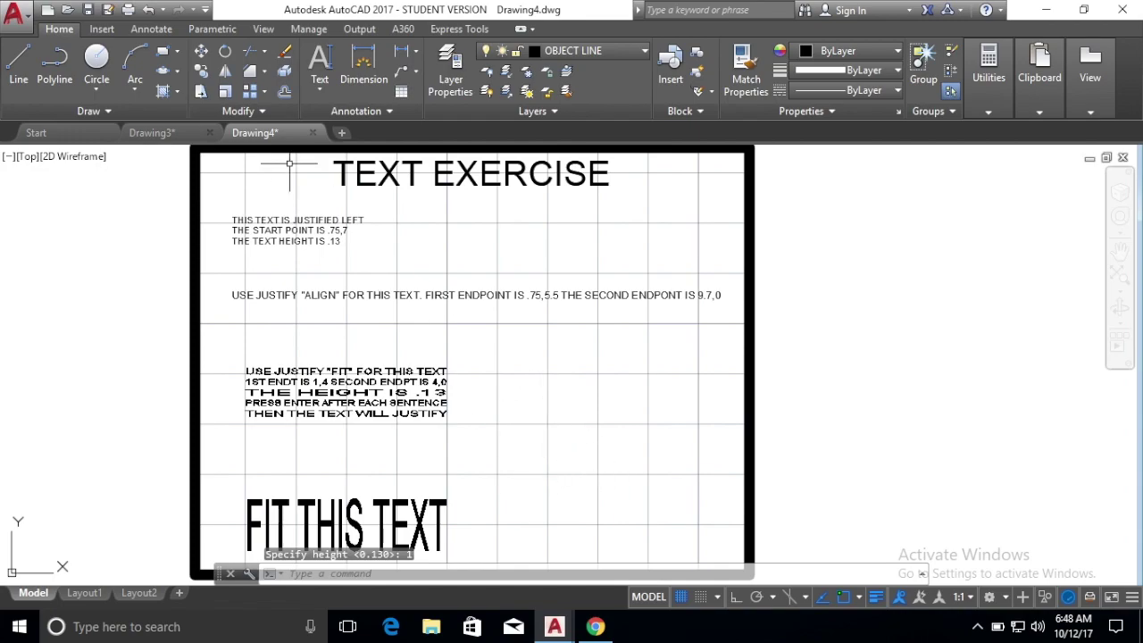
# Draw a circle with its center at 6.75,3.75 and a radius of .75
pyautogui.click(99, 59)
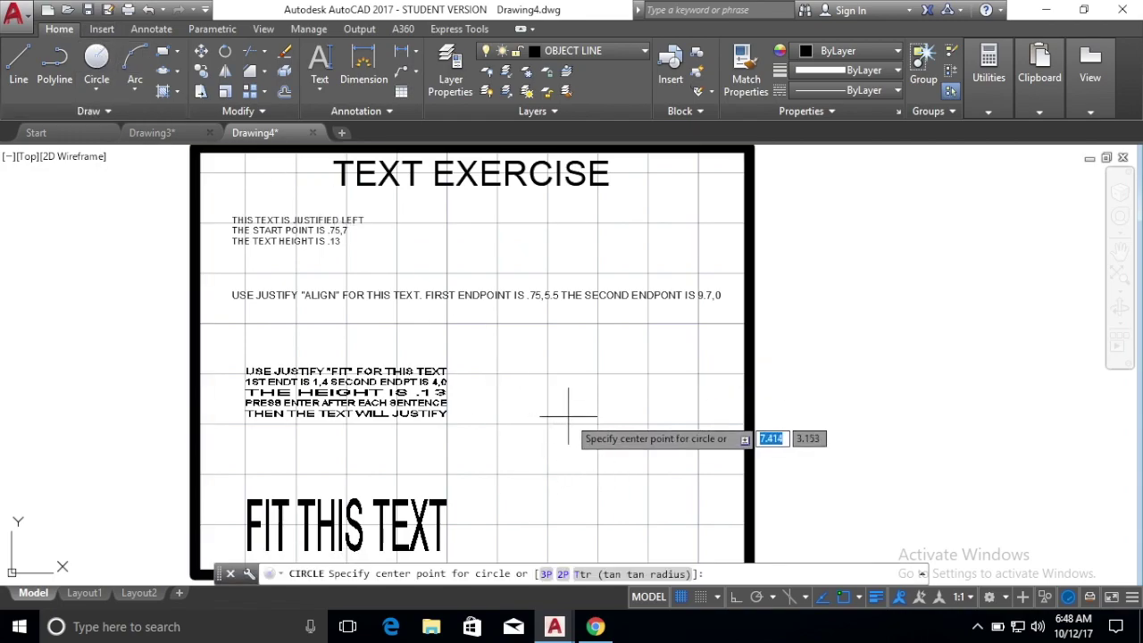
pyautogui.write('6.75')
pyautogui.press('Tab')
pyautogui.write('3.75')
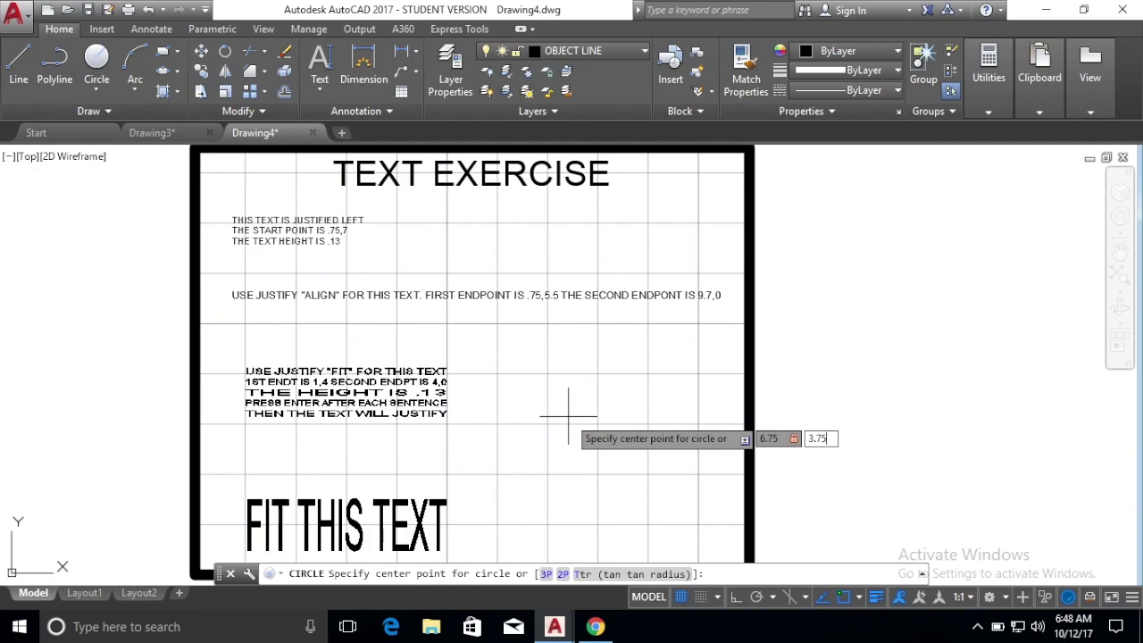
pyautogui.press('Return')
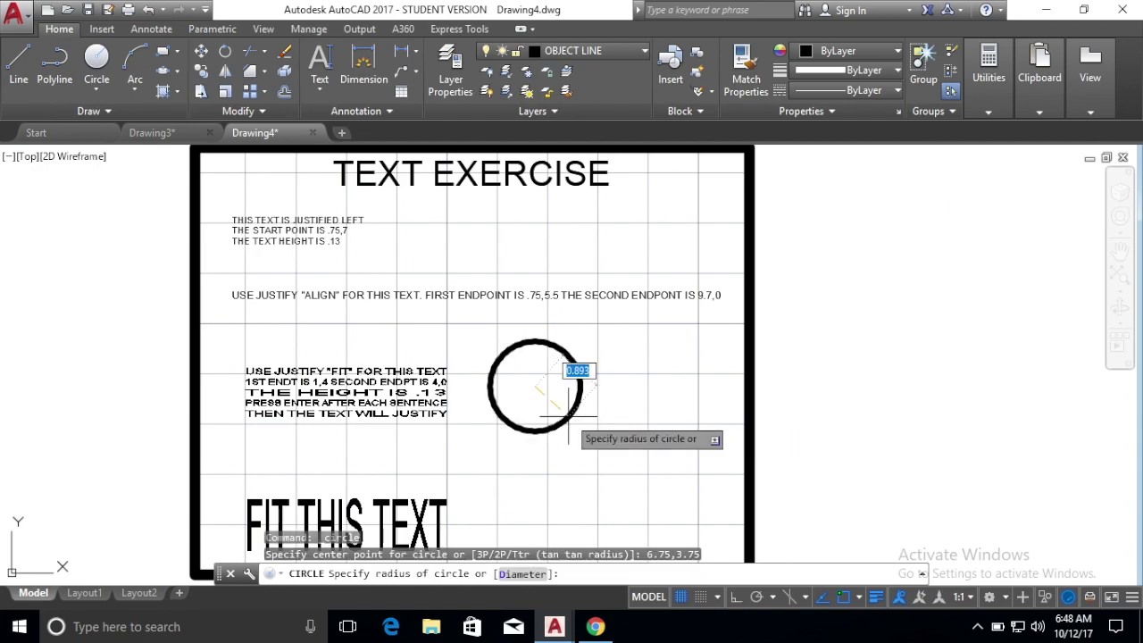
pyautogui.write('.75')
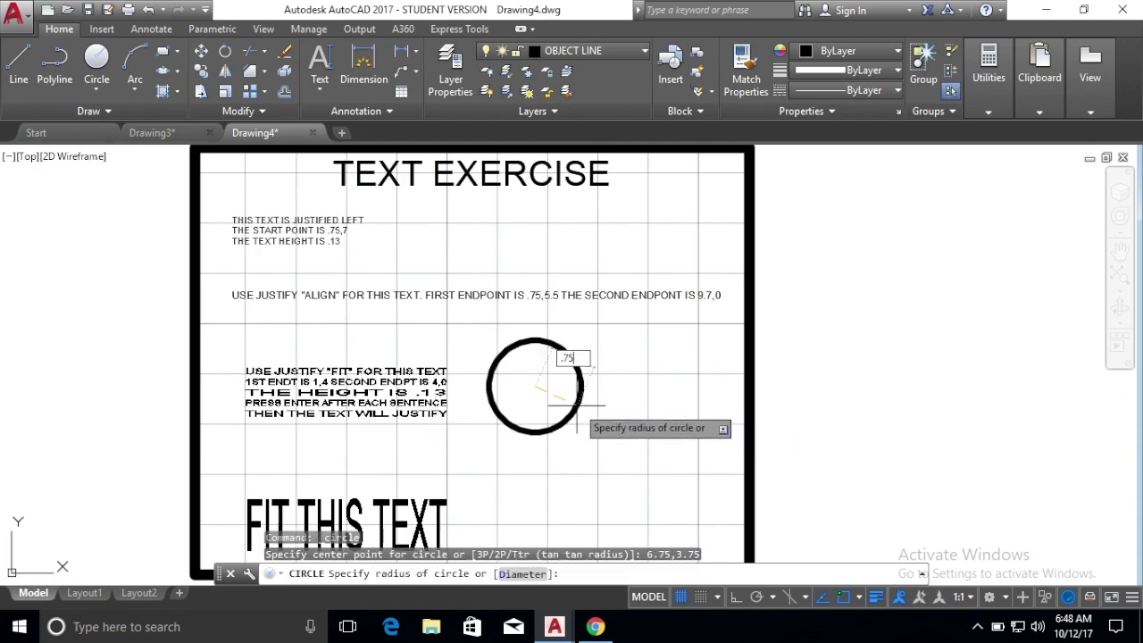
pyautogui.press('Return')
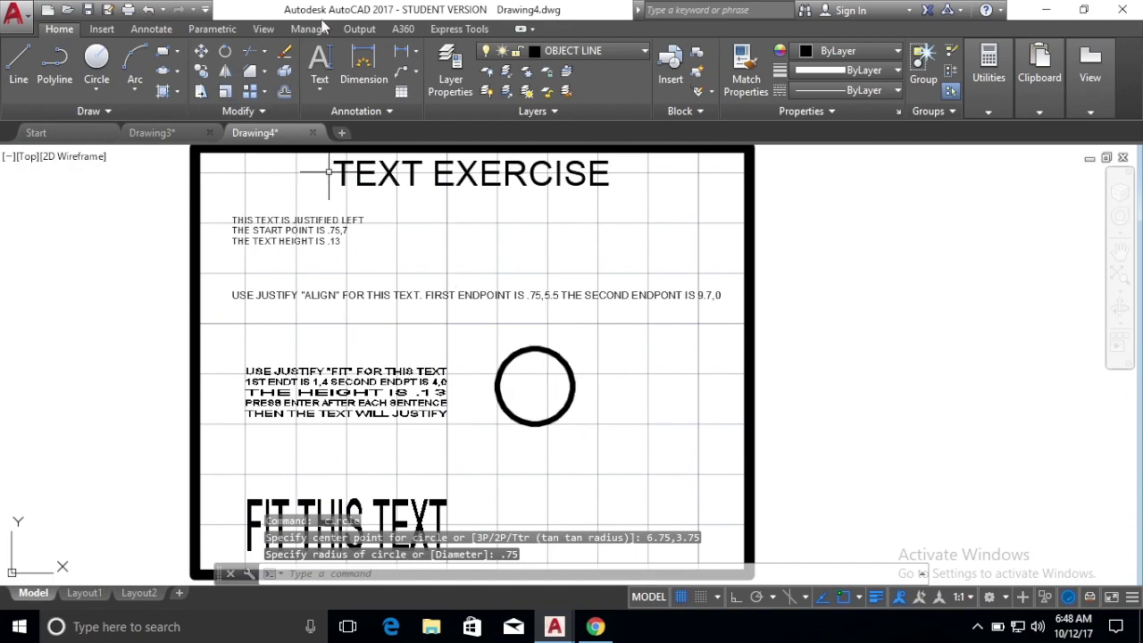
# Place the single-line text 22 with Middle justification at the circle's center, using height .5 and rotation 0
pyautogui.click(319, 62)
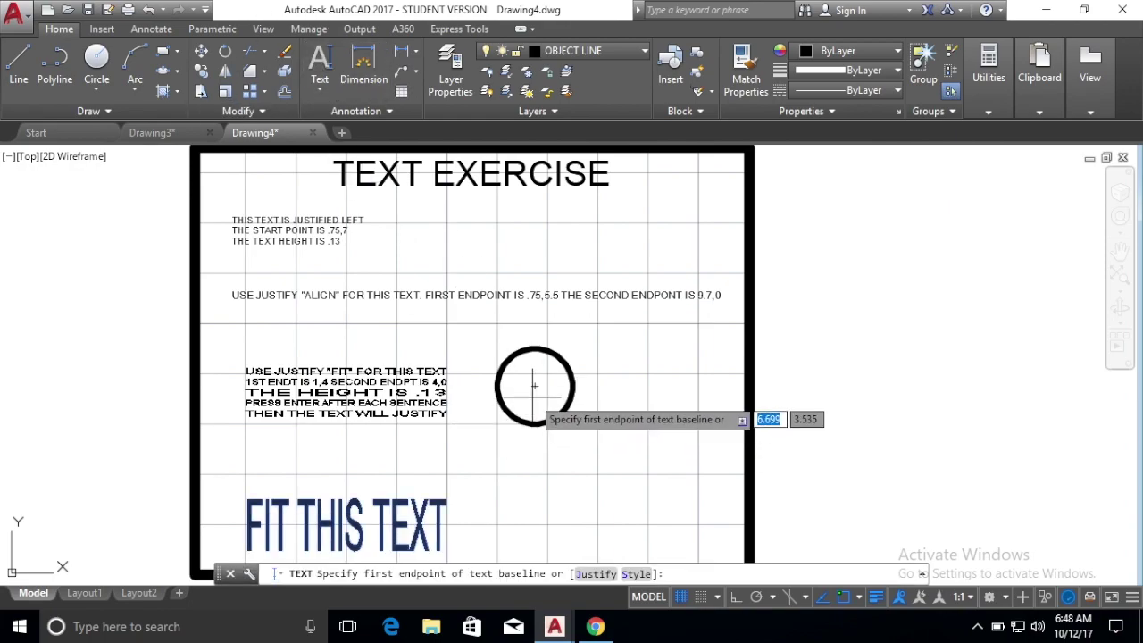
pyautogui.write('j')
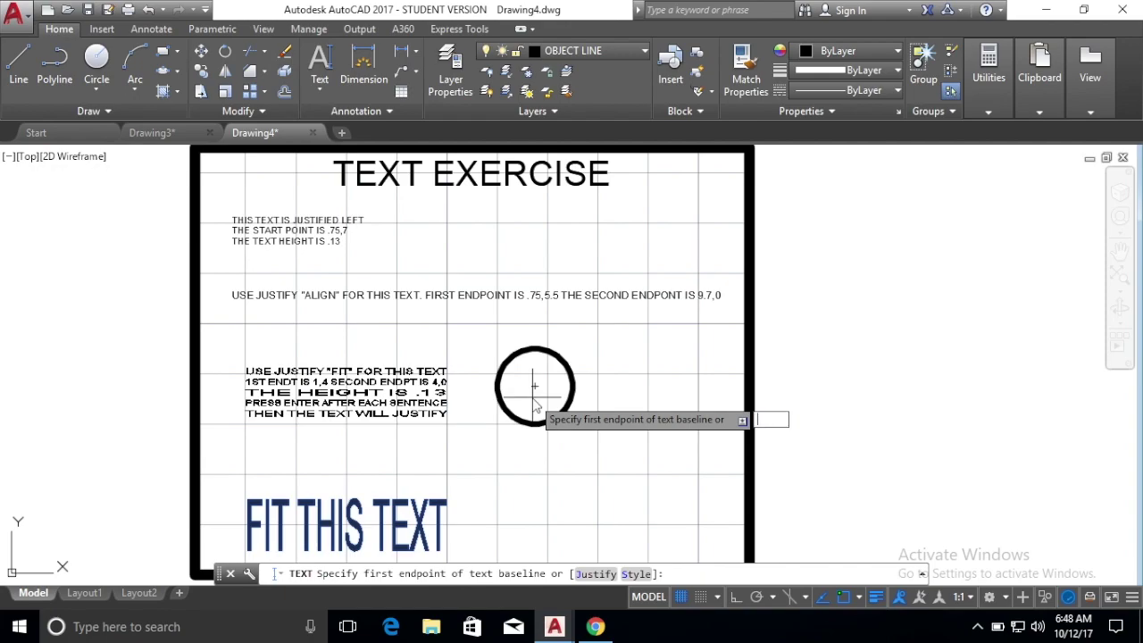
pyautogui.press('Return')
pyautogui.write('mi')
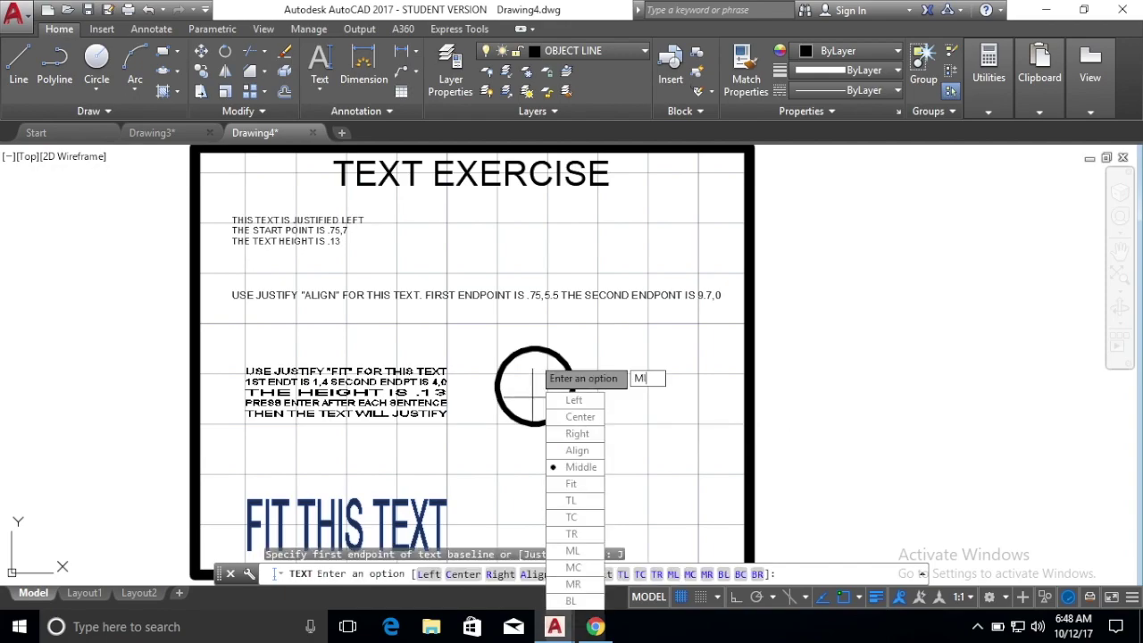
pyautogui.press('Return')
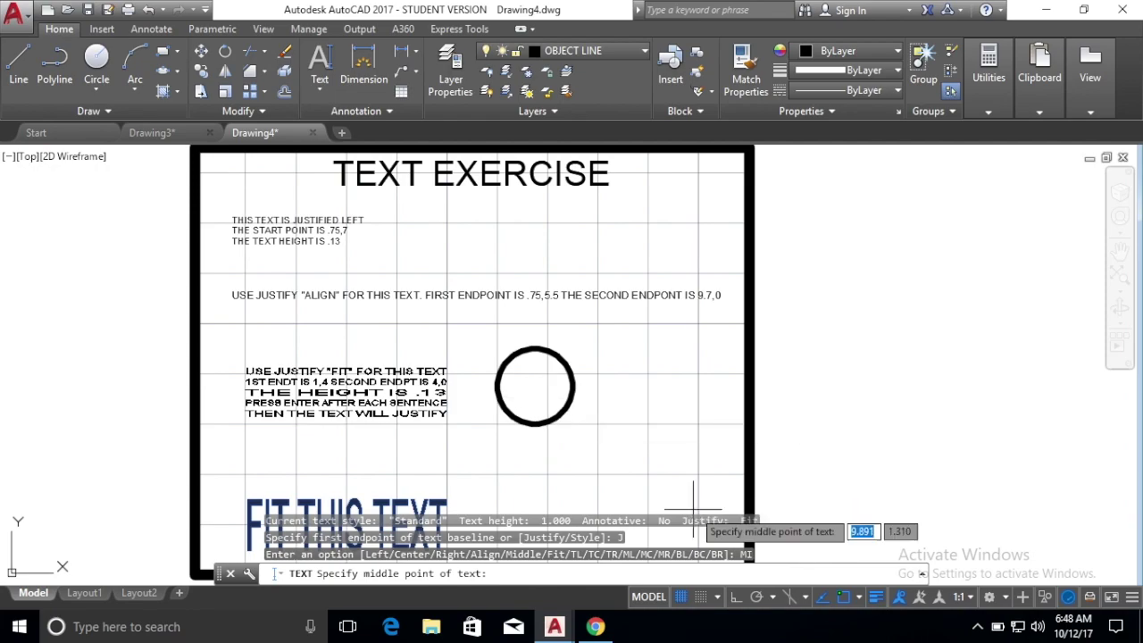
pyautogui.click(534, 386)
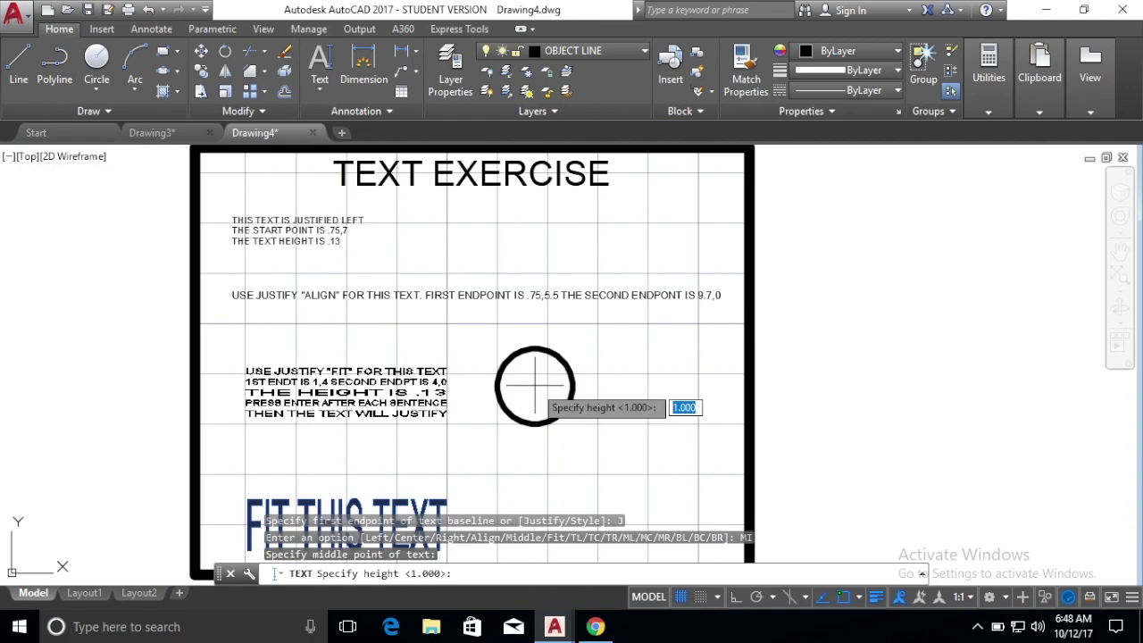
pyautogui.write('.5')
pyautogui.press('Return')
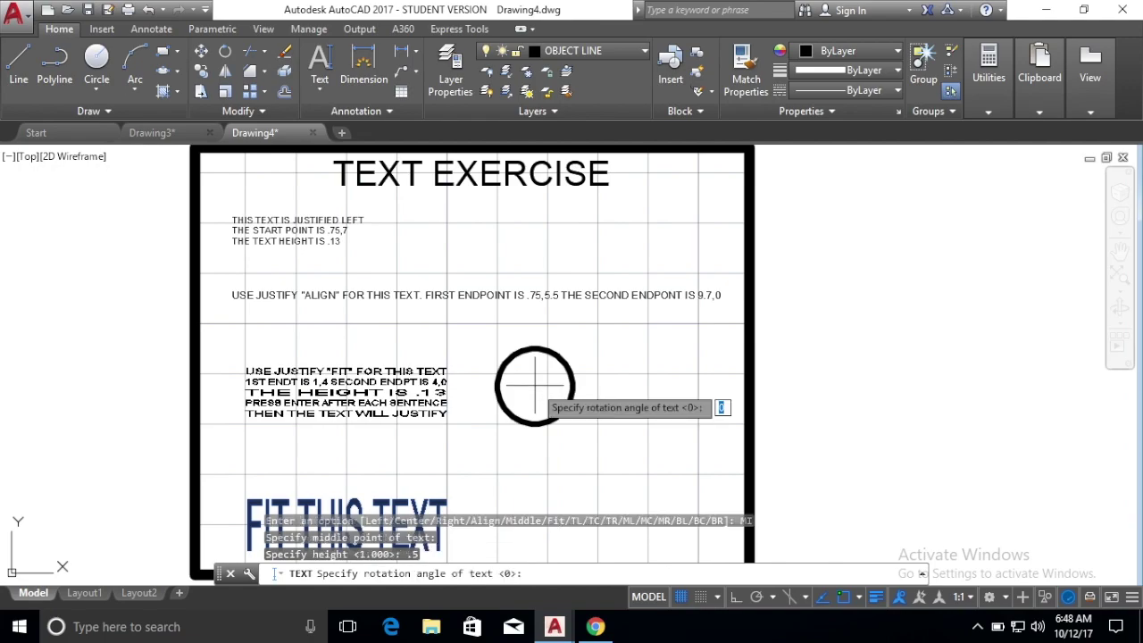
pyautogui.press('Return')
pyautogui.write('22')
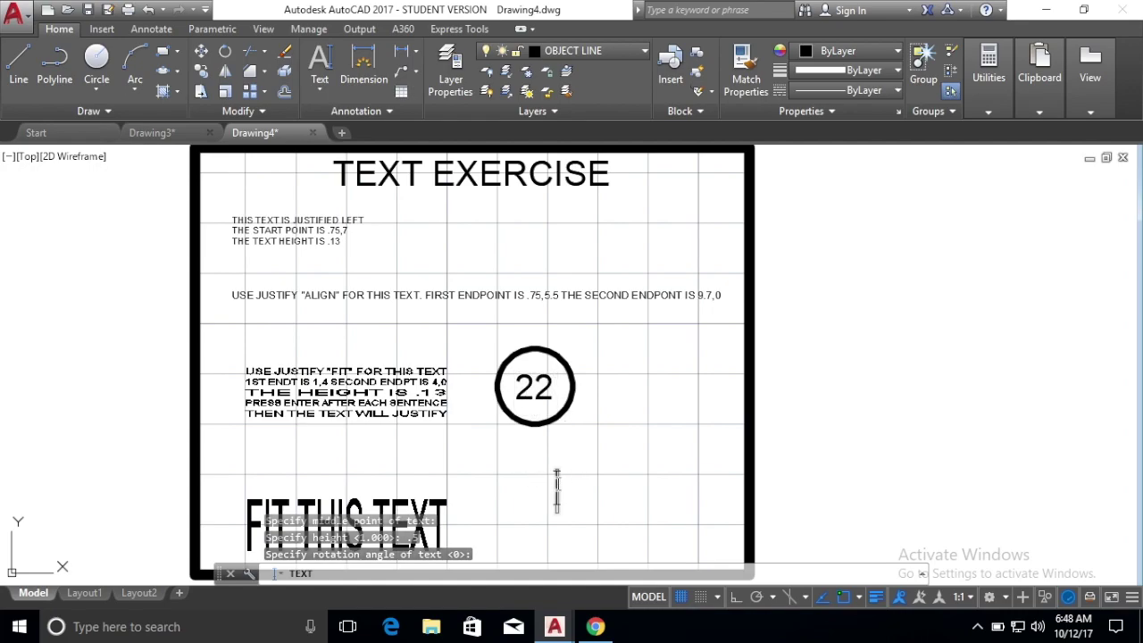
pyautogui.press('Return')
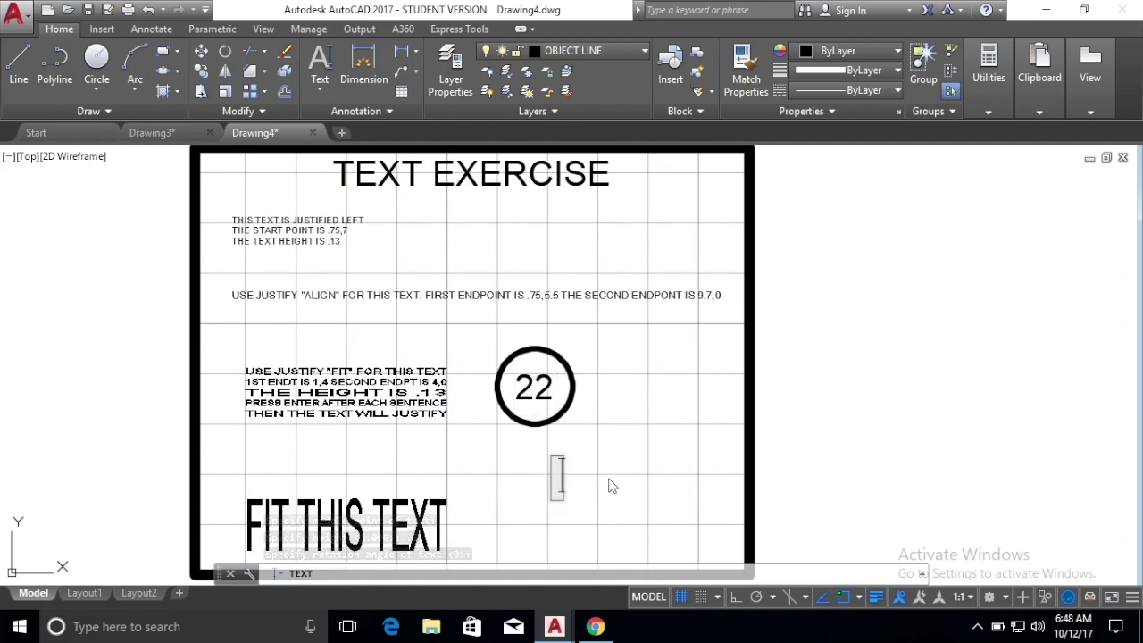
pyautogui.press('Return')
# Start another single-line text with Left justification at start point 6.7,1.2, with height .2 and rotation 45
pyautogui.press('Return')
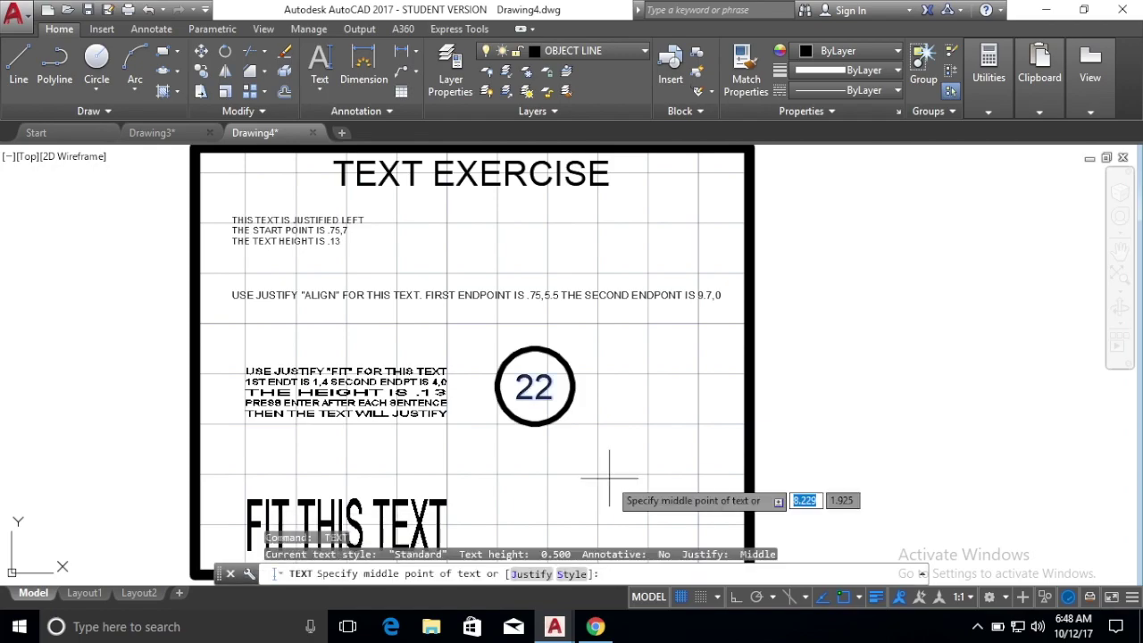
pyautogui.write('j')
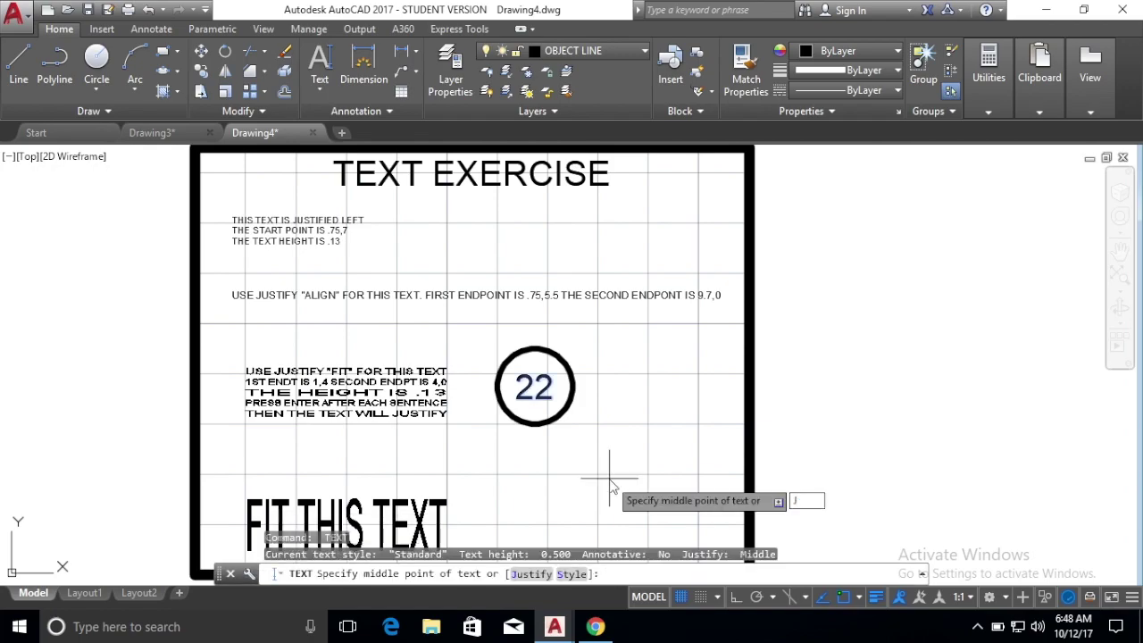
pyautogui.press('Return')
pyautogui.write('l')
pyautogui.press('Return')
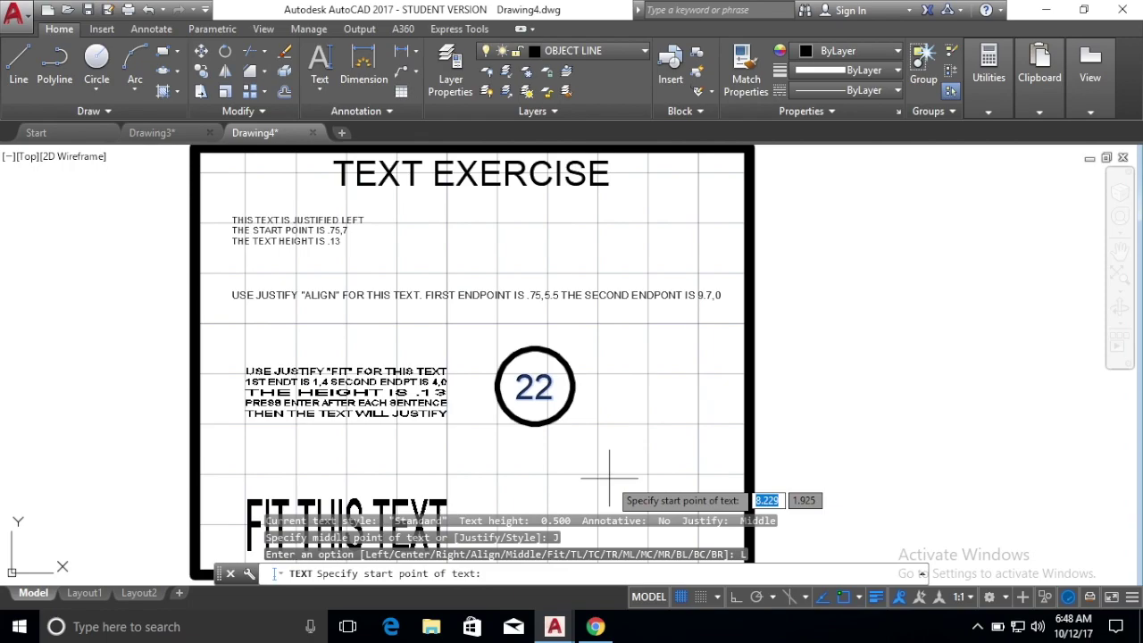
pyautogui.write('6,7,1.')
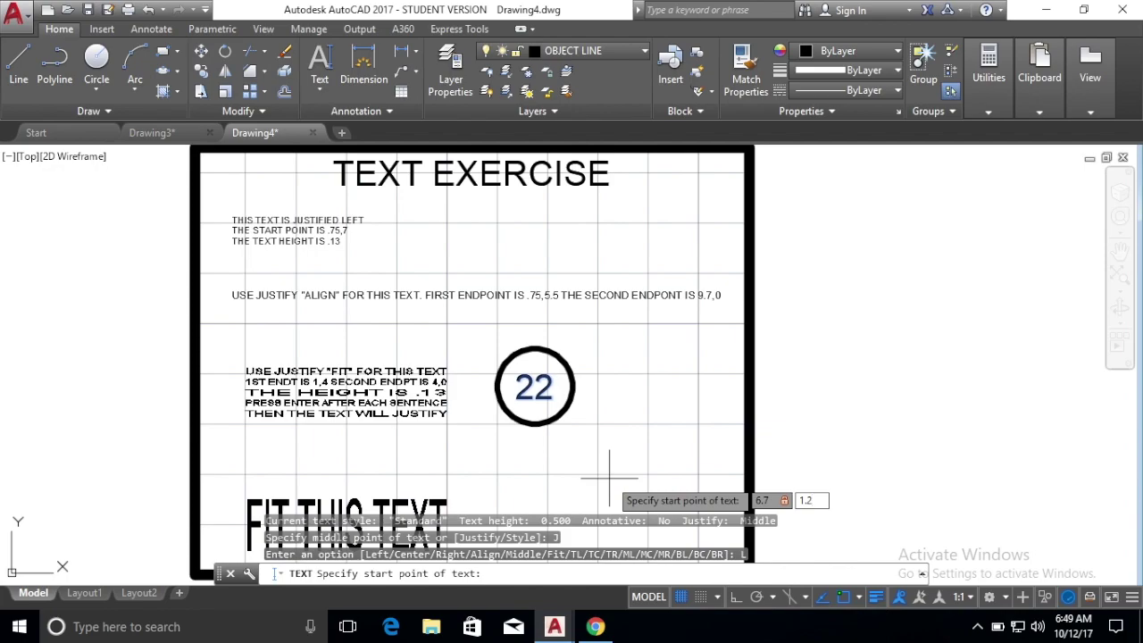
pyautogui.press('Return')
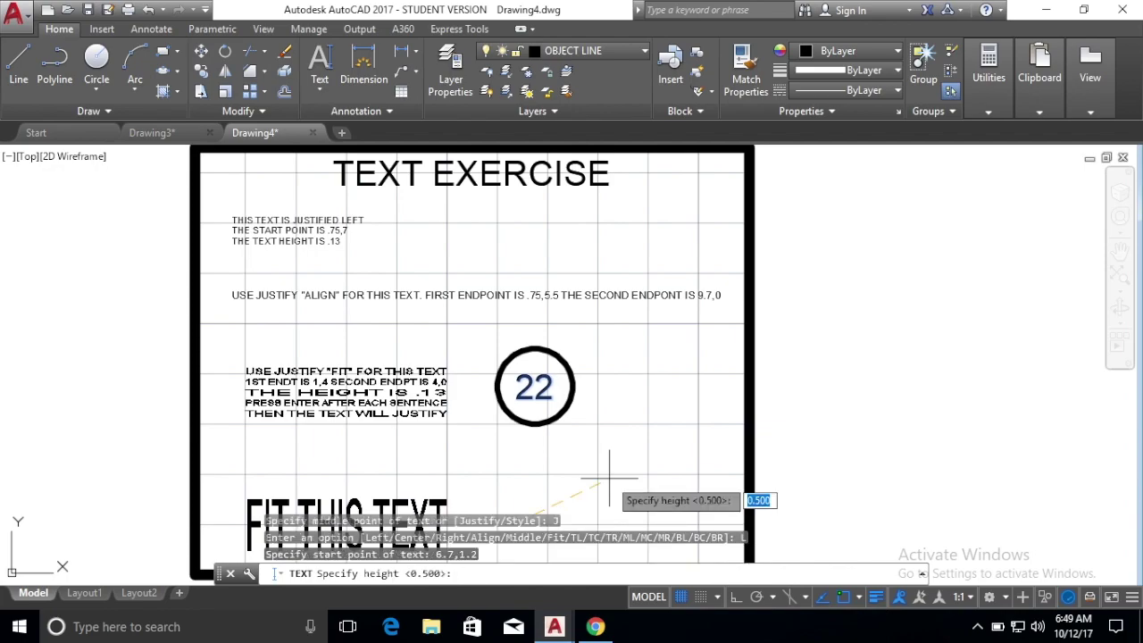
pyautogui.write('.2')
pyautogui.press('Return')
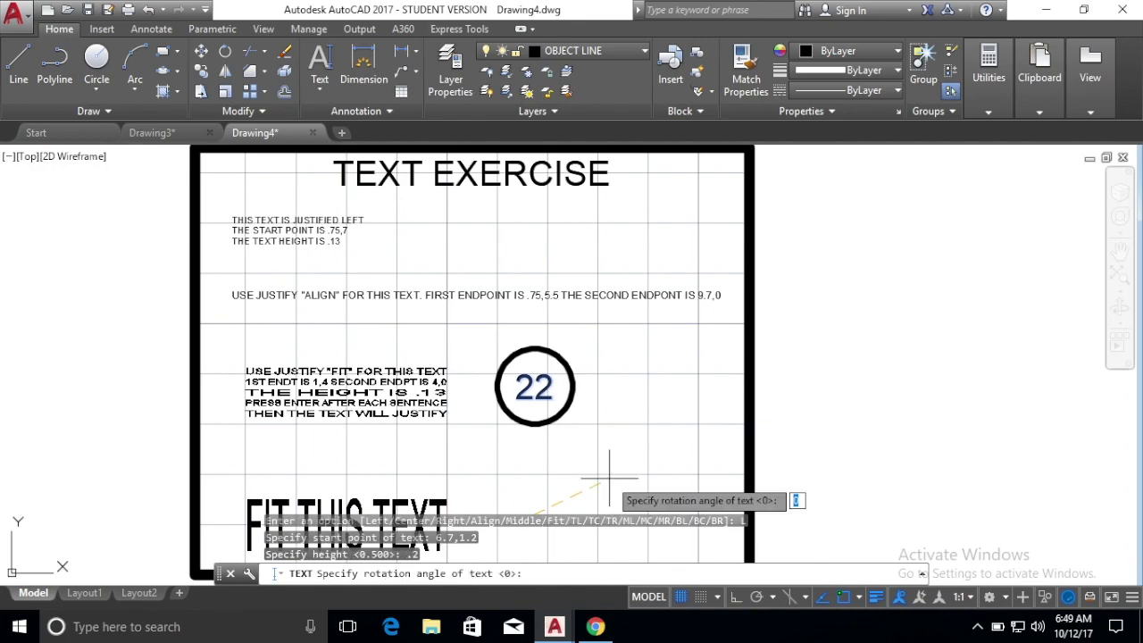
pyautogui.write('45')
pyautogui.press('Return')
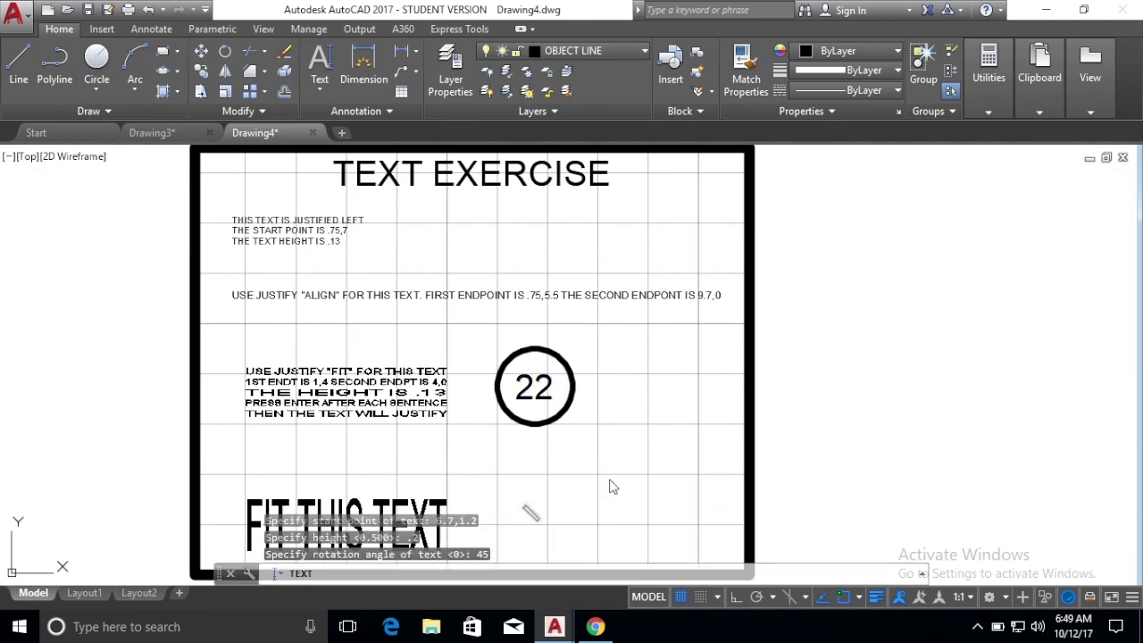
# Write three rotated text lines: USE JUSTIFY "LEFT" FOR THIS TEXT / JUST START TEXT AT 6.7,1.2 / HEIGHT IS .2 AND ROTATION IS 45
pyautogui.write('USE')
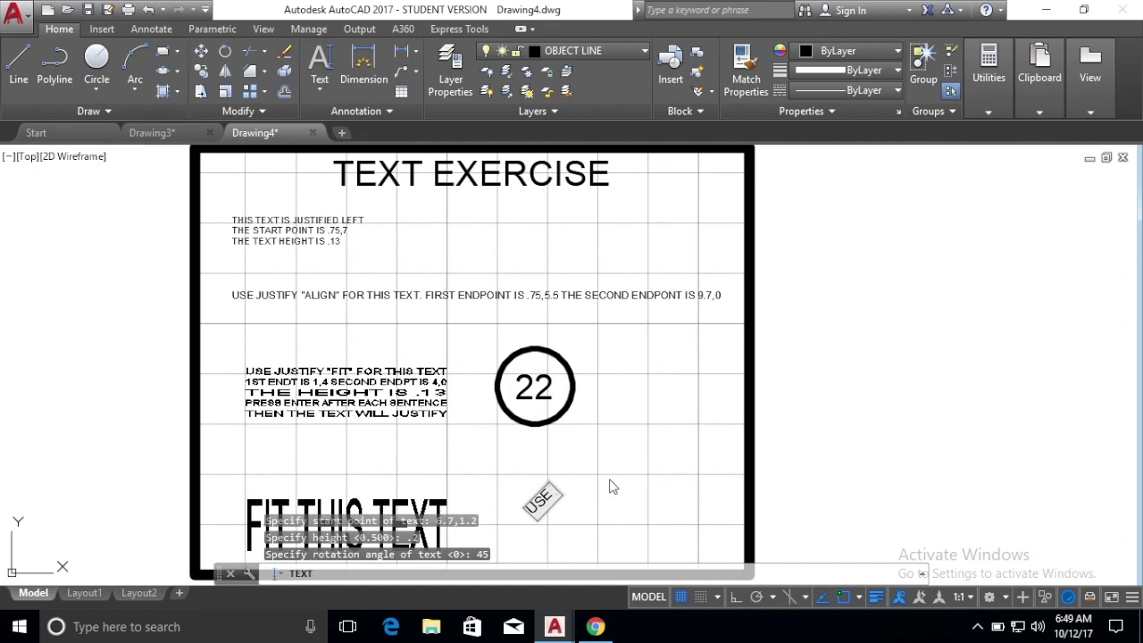
pyautogui.write(' JUSTIFY "LEFT" FOR THIS TEXT')
pyautogui.press('Return')
pyautogui.write('JUST START TEXT AT 6.7,1.2')
pyautogui.press('Return')
pyautogui.write('HEIGHT IS .2 AND ROTATION IS 45')
pyautogui.press('Return')
pyautogui.press('Return')
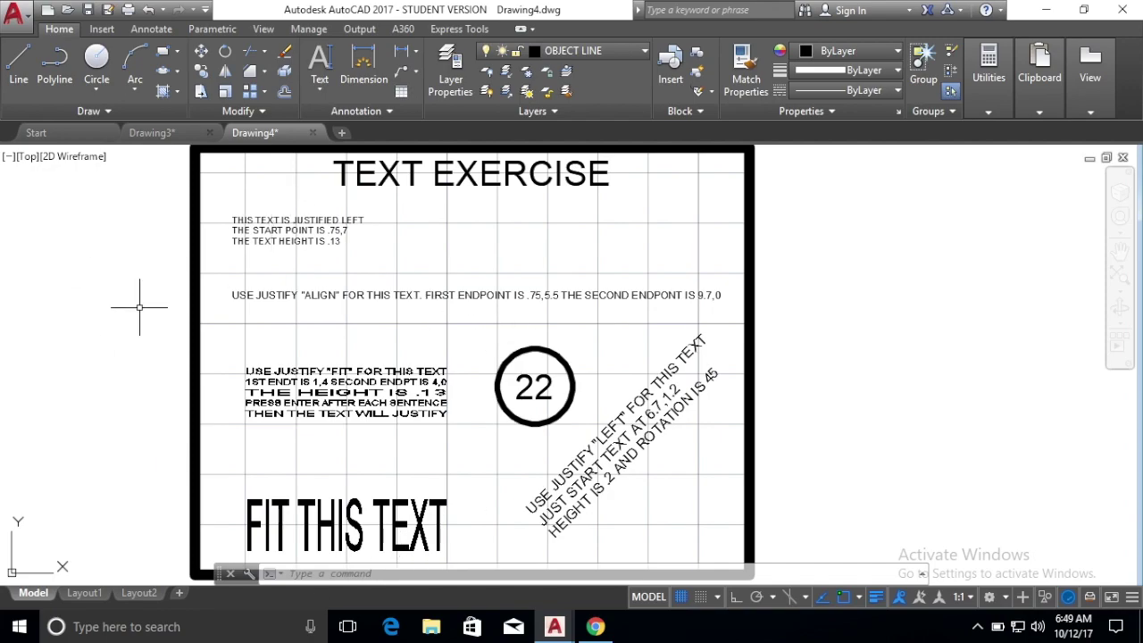
# Create a new blank drawing from the bordered sheet template for the next text exercise
pyautogui.click(65, 139)
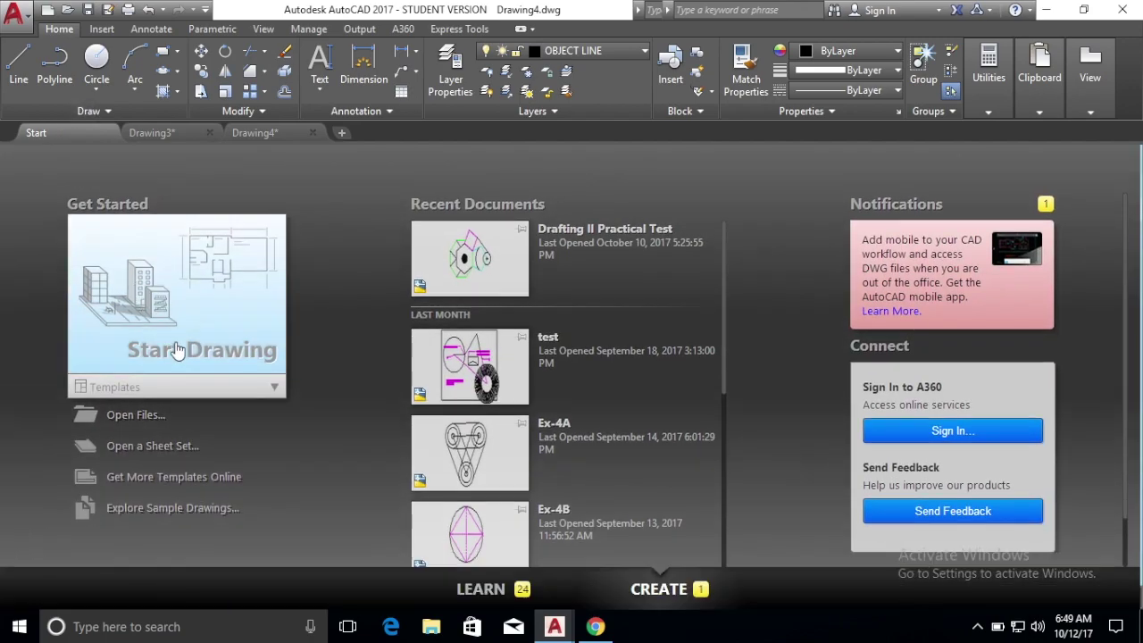
pyautogui.click(274, 390)
pyautogui.click(170, 451)
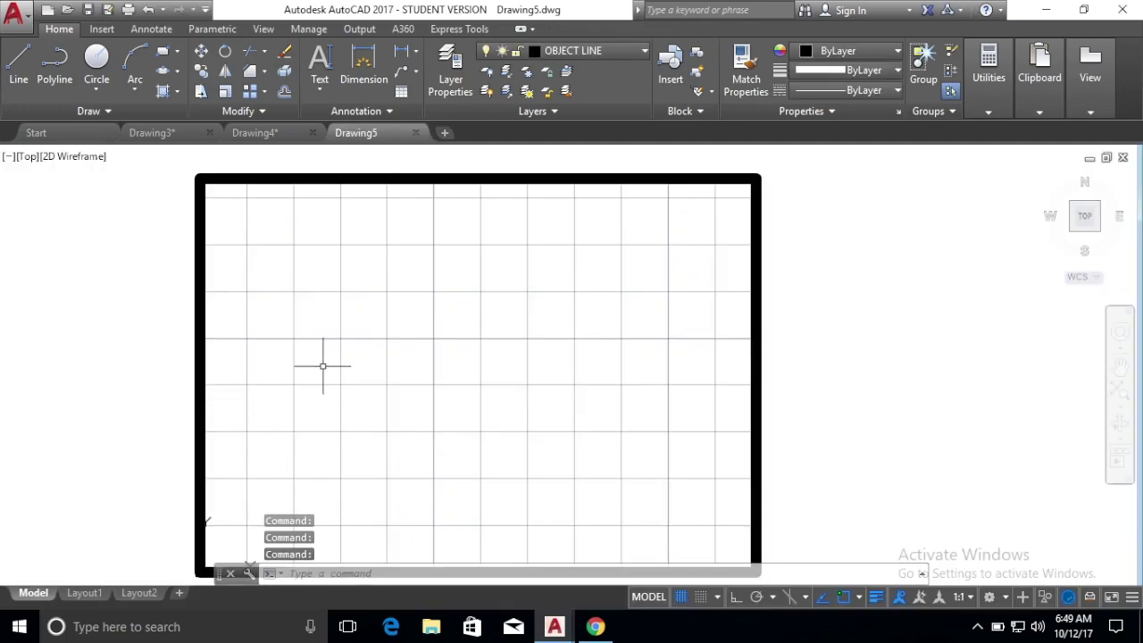
pyautogui.click(273, 133)
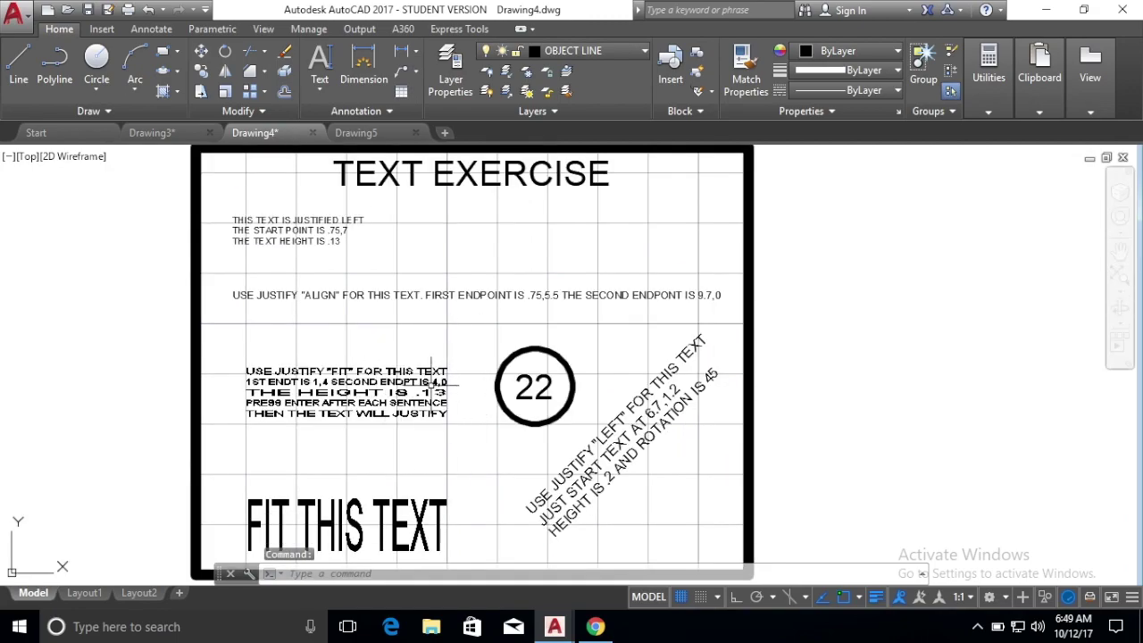
pyautogui.click(446, 133)
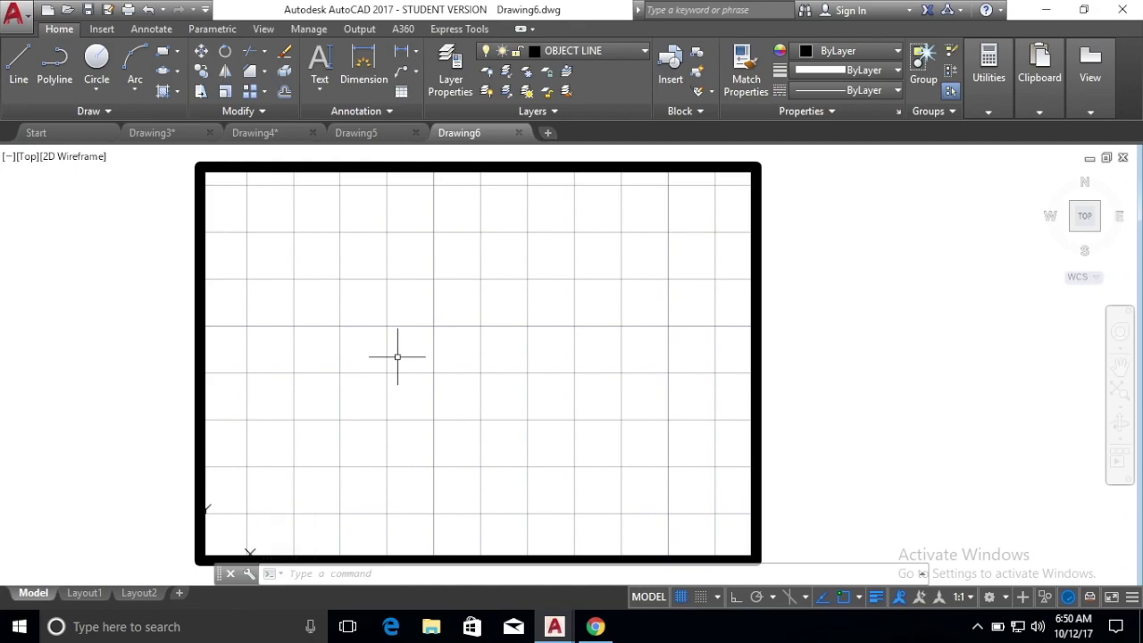
# Make TEXT the current layer and define a wide multiline text box across the upper part of the sheet
pyautogui.click(320, 88)
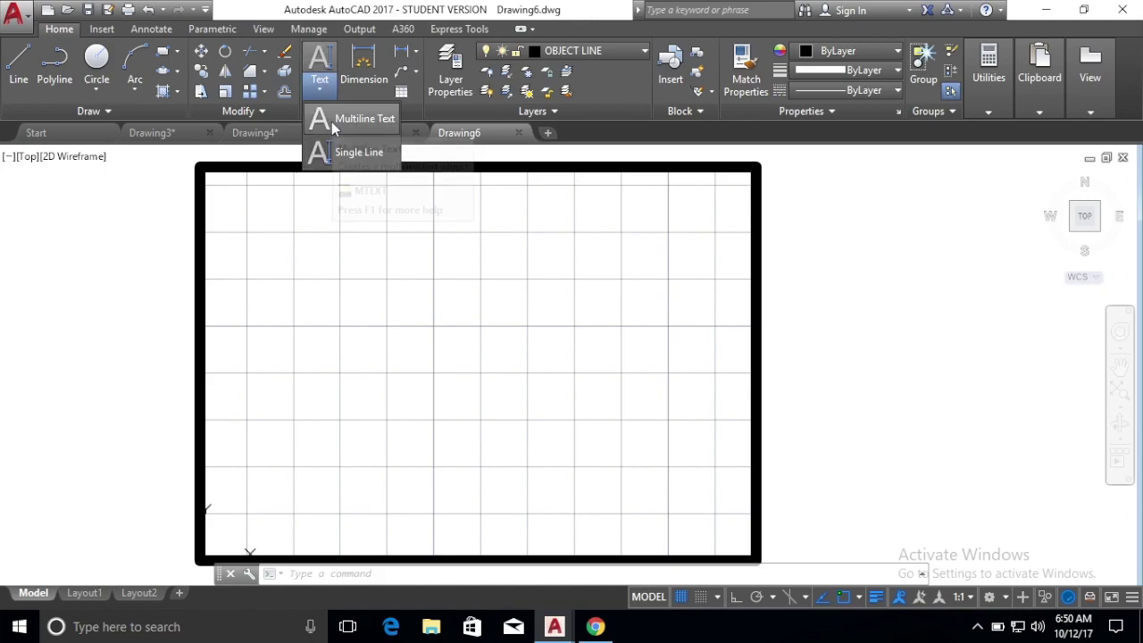
pyautogui.click(331, 122)
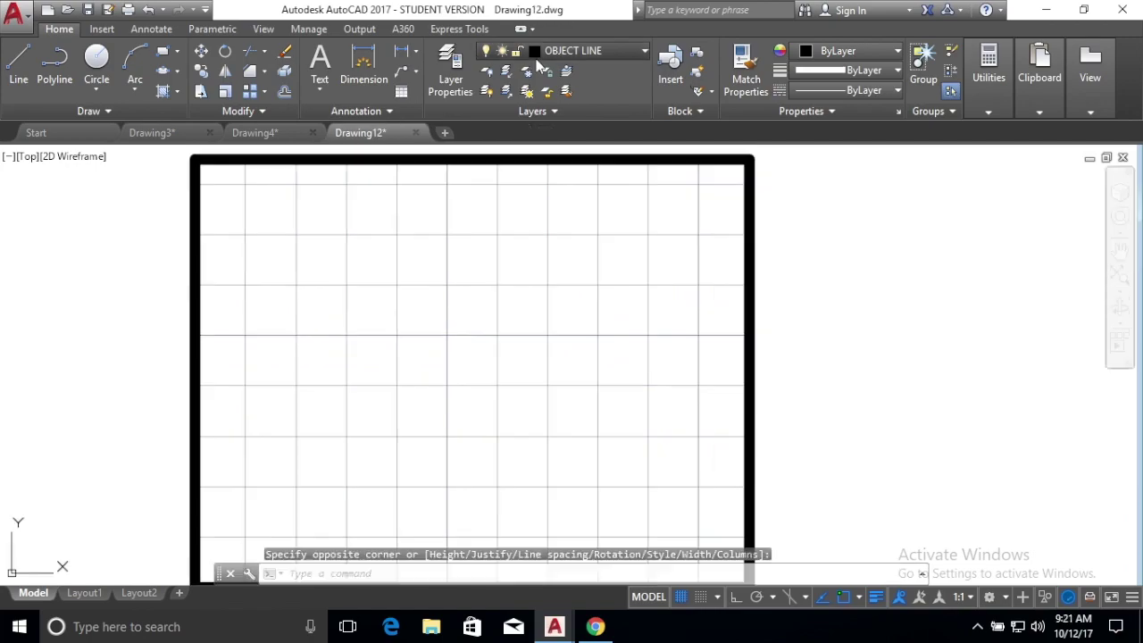
pyautogui.click(589, 51)
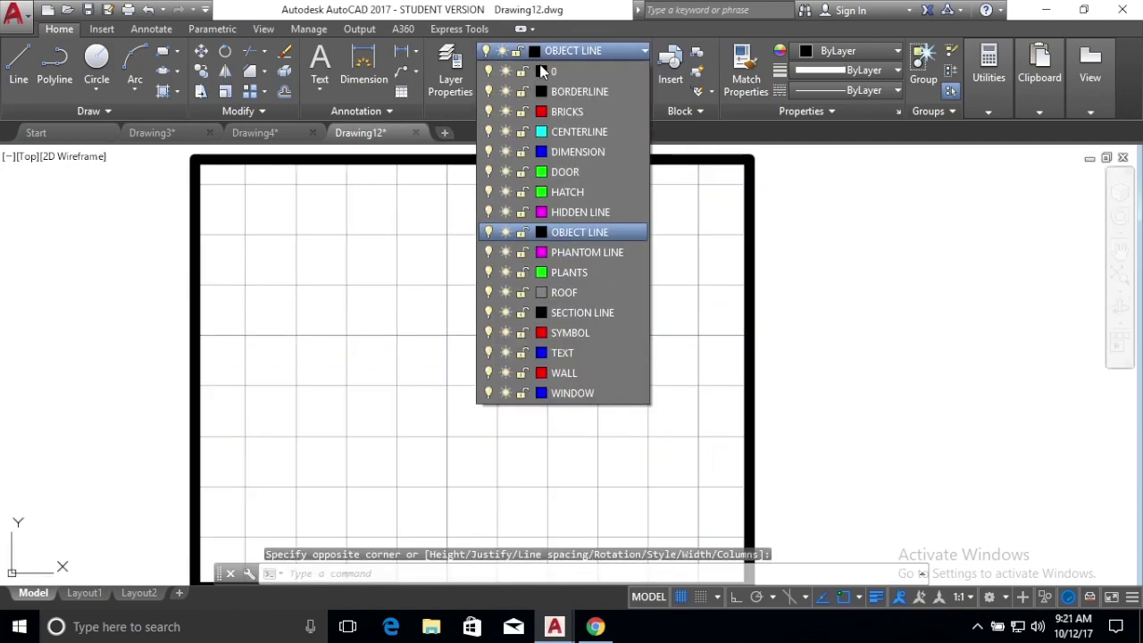
pyautogui.click(587, 352)
pyautogui.click(319, 90)
pyautogui.click(345, 121)
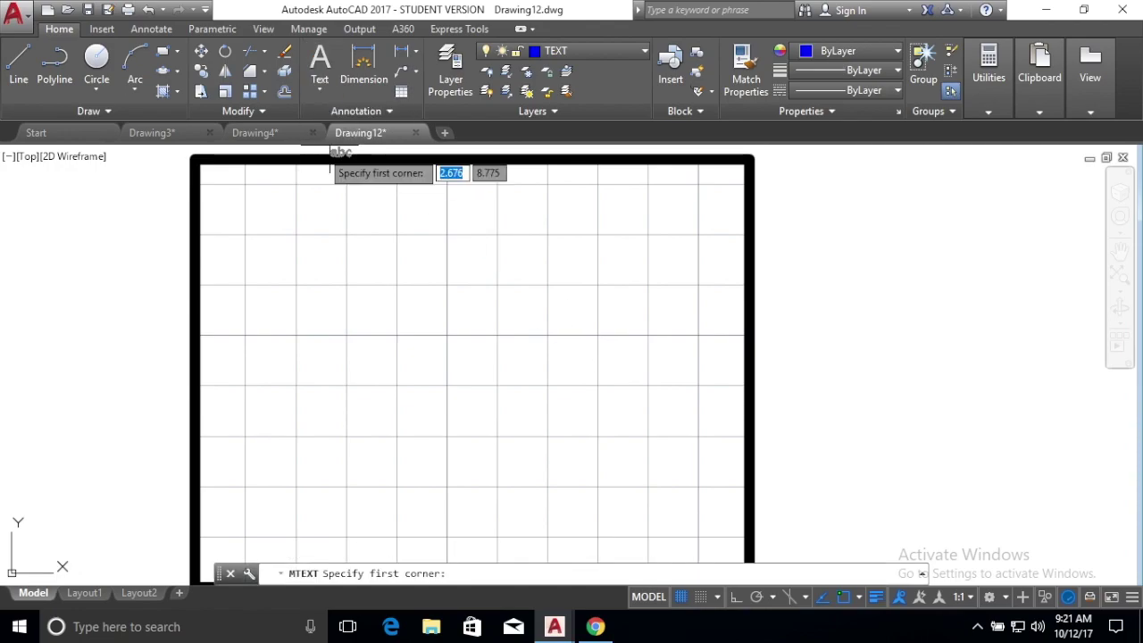
pyautogui.click(247, 206)
pyautogui.click(678, 349)
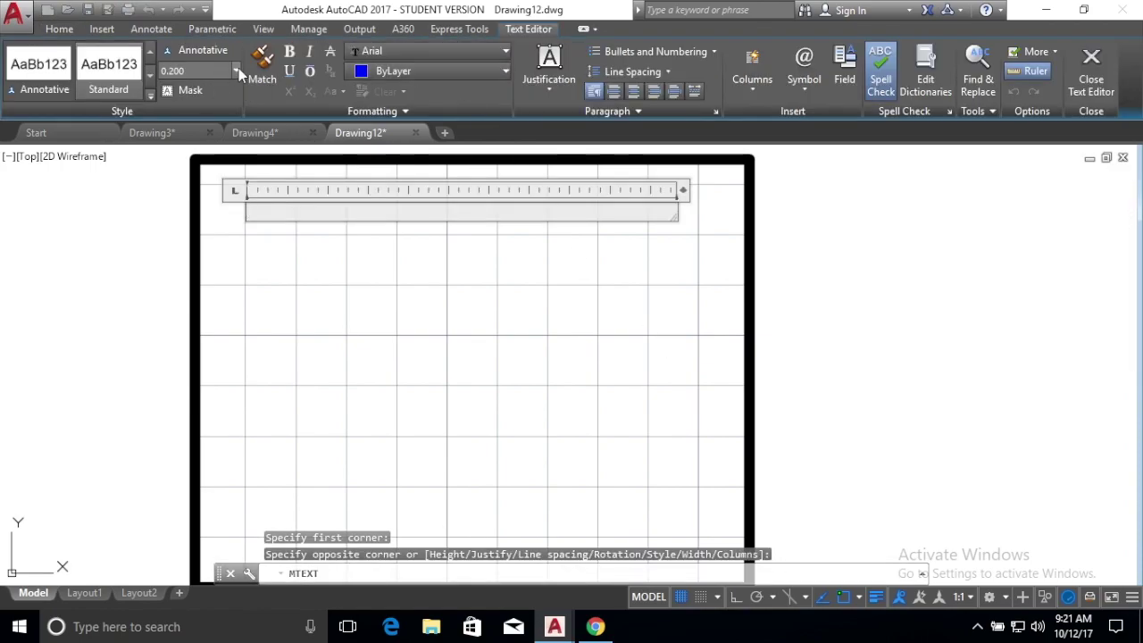
# Set the multiline text height to .25 and its font to SansSerif
pyautogui.click(209, 71)
pyautogui.write('.2')
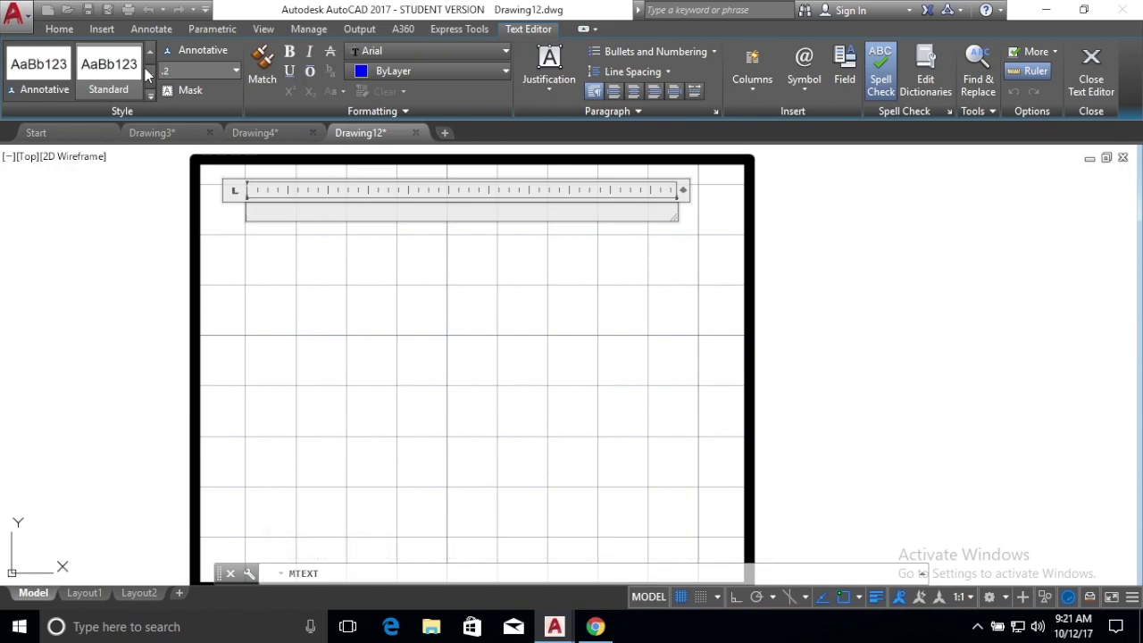
pyautogui.write('5')
pyautogui.press('Return')
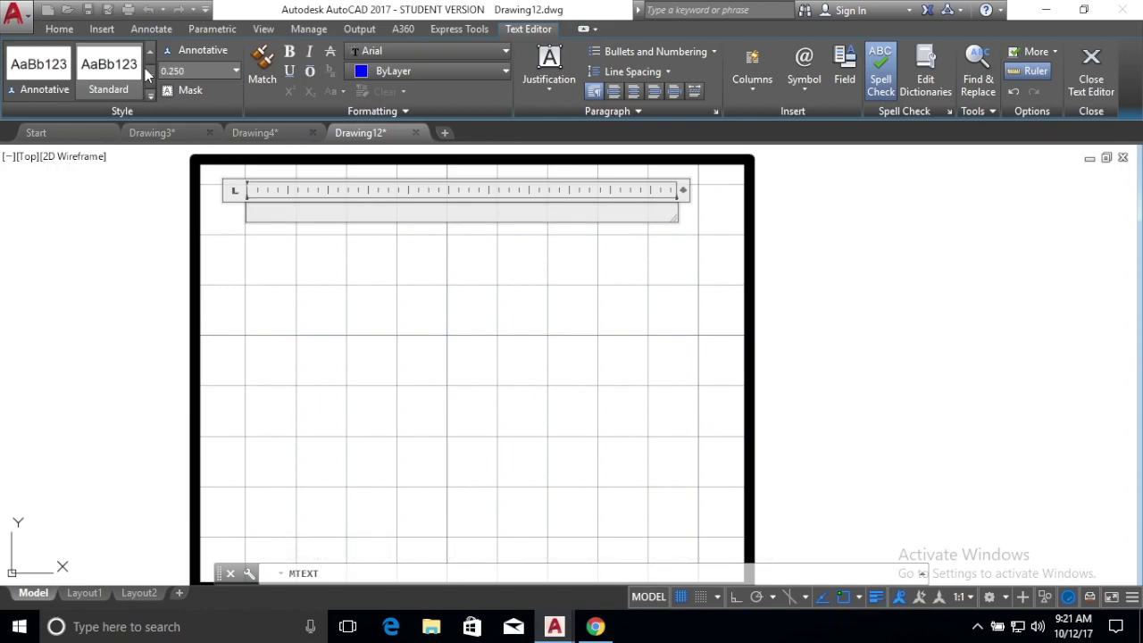
pyautogui.click(483, 53)
pyautogui.press('s')
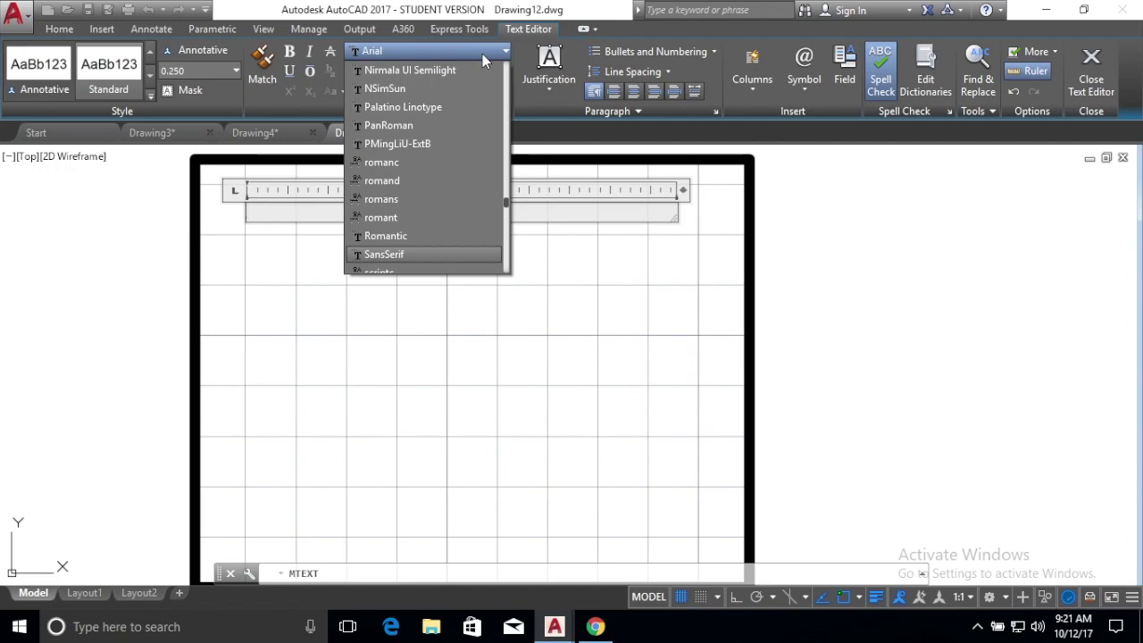
pyautogui.click(423, 254)
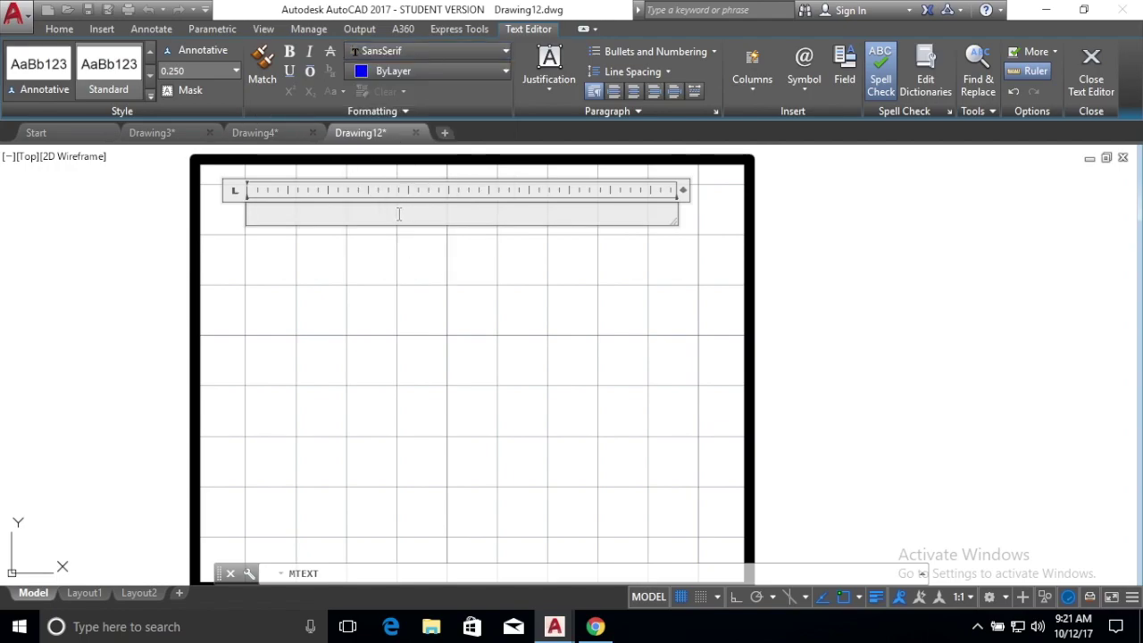
# Write the opening sentence "The following is an exercise for tabs, indent, bold and underline." in the text box
pyautogui.write('The following is ')
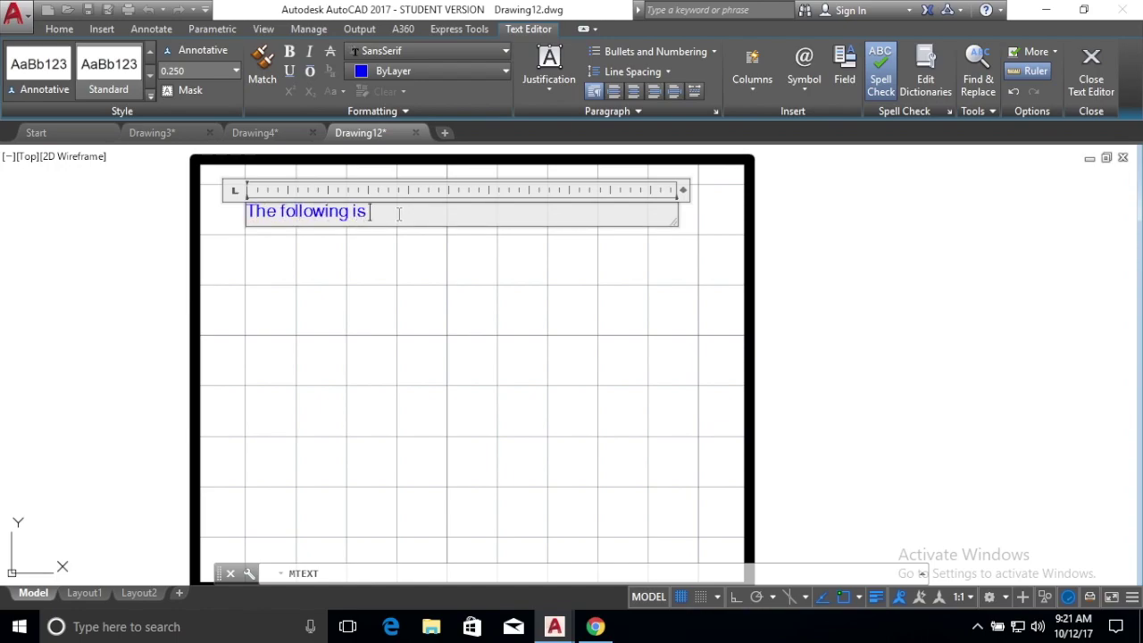
pyautogui.write('an exercise ')
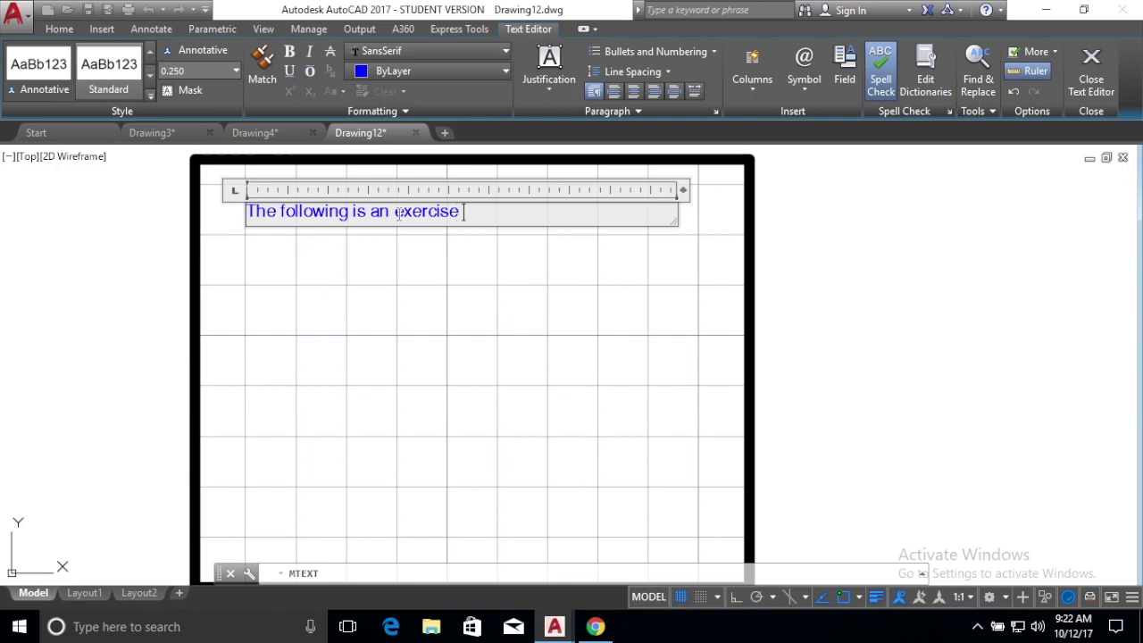
pyautogui.write('for tabs. indent,')
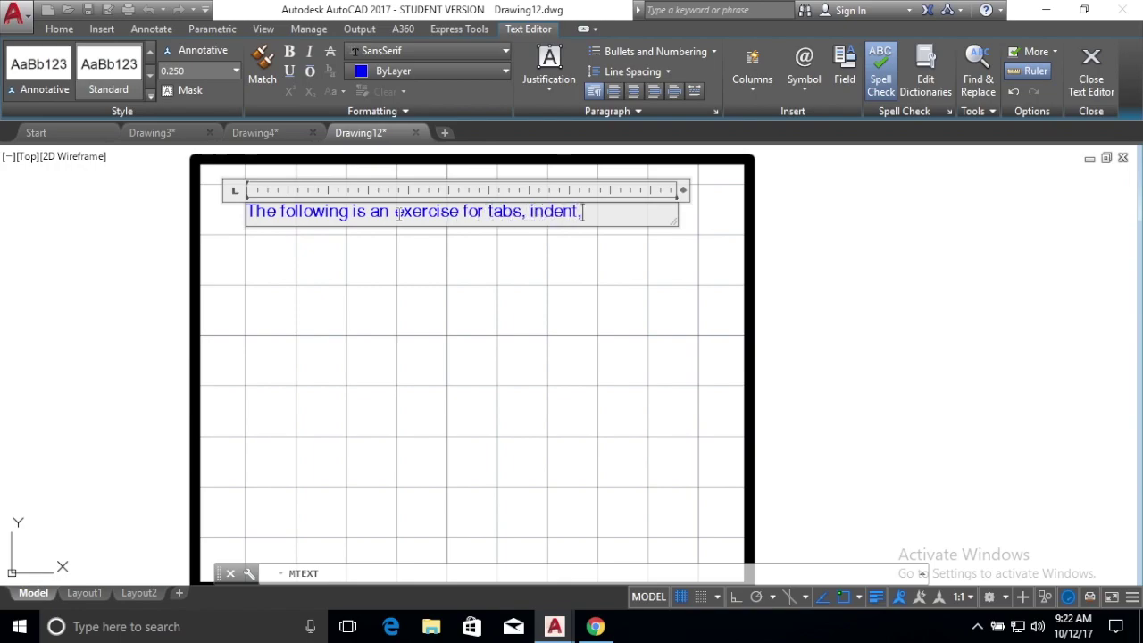
pyautogui.write(' bold and underline.')
pyautogui.press('Return')
# Add the line "This sentence should be indented 1" [25.4 mm]." below the opening sentence
pyautogui.write('Th')
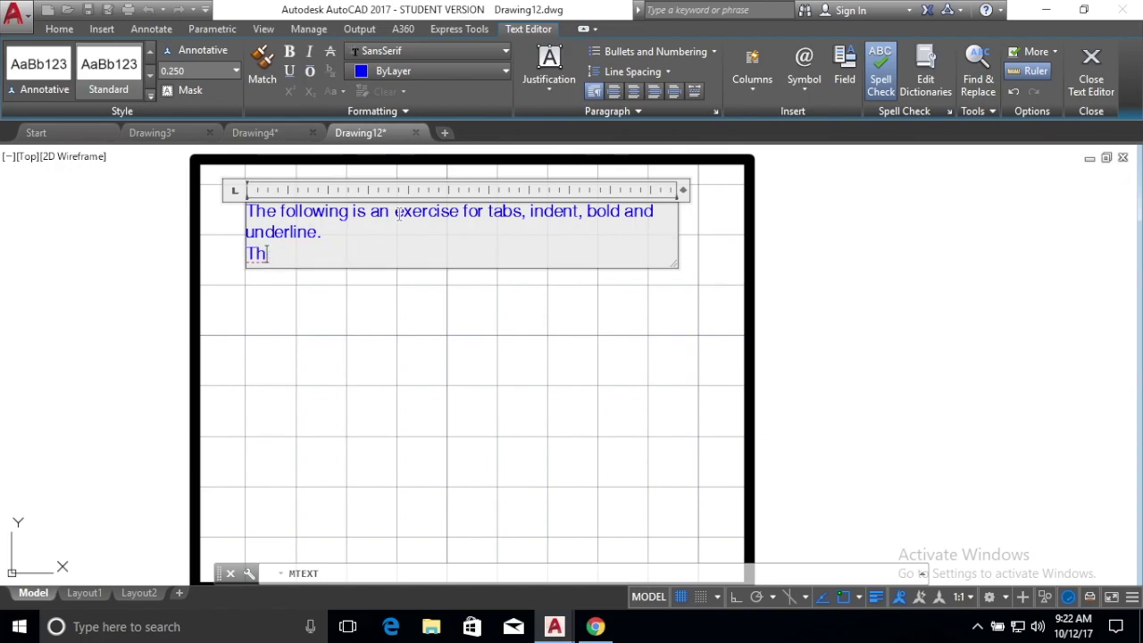
pyautogui.write('is senta')
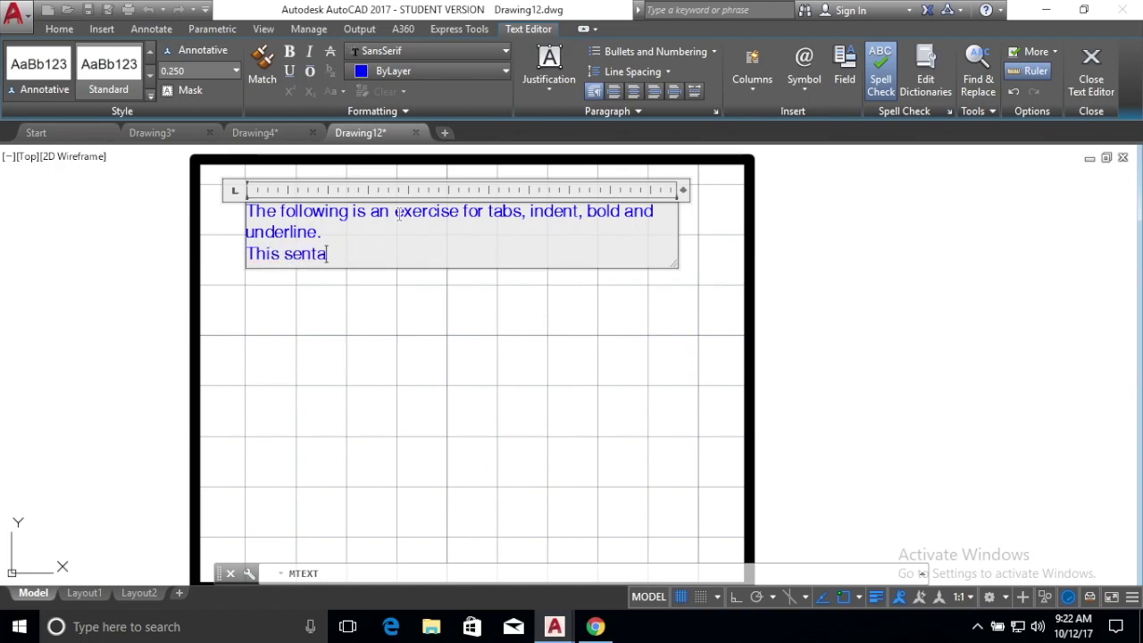
pyautogui.write('c')
pyautogui.press('BackSpace')
pyautogui.press('BackSpace')
pyautogui.write('en')
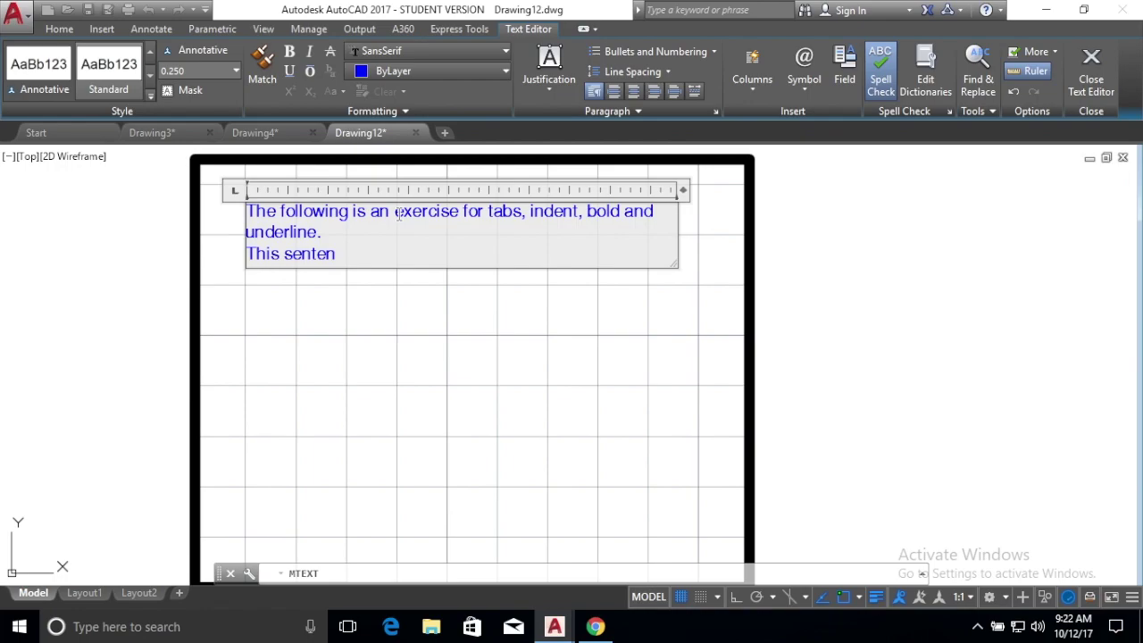
pyautogui.write('ce should b')
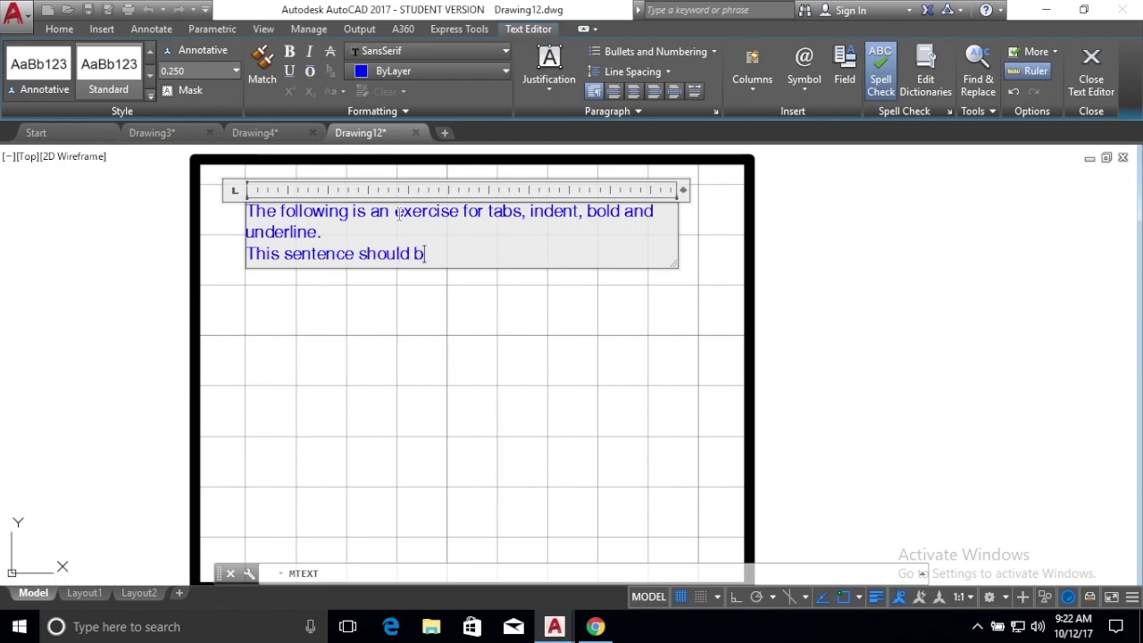
pyautogui.write('e indente')
pyautogui.press('BackSpace')
pyautogui.press('BackSpace')
pyautogui.write('dented ')
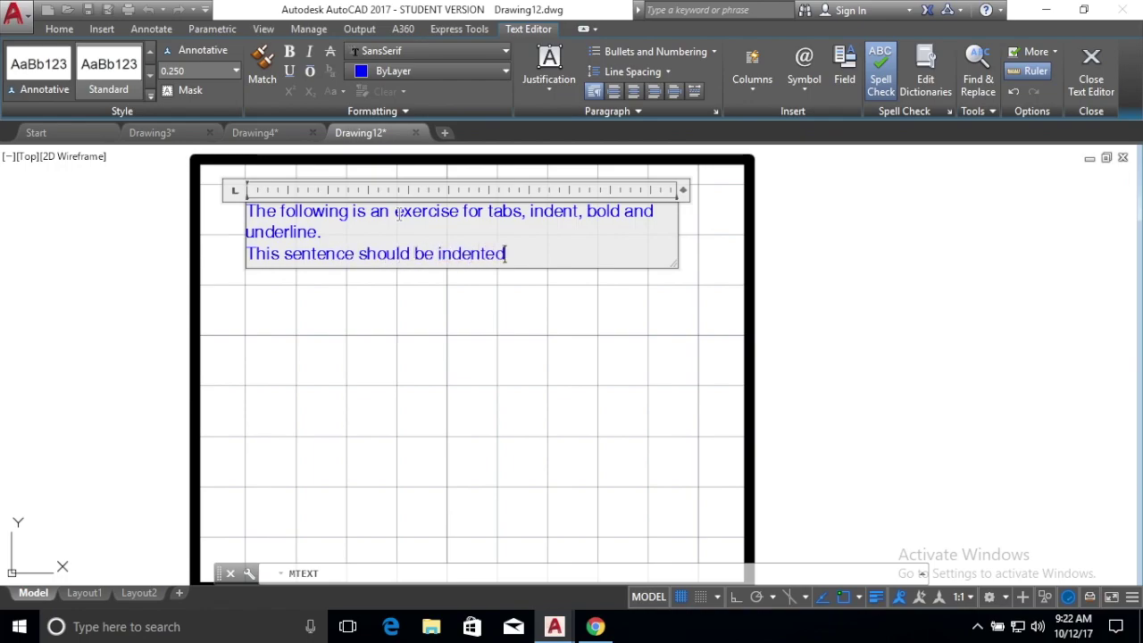
pyautogui.write('1" [25.4 mm].')
pyautogui.press('Return')
# Add "This sentence should be indented 1.5" [38.1 mm].", "And now back to the left margin.", a blank line and "Isn't this fun?"
pyautogui.write('This sentence should be indented 1.5" [38.1 mm].')
pyautogui.press('Return')
pyautogui.write('And now back to the left margin.')
pyautogui.press('Return')
pyautogui.press('Return')
pyautogui.write("Isn't this fun?")
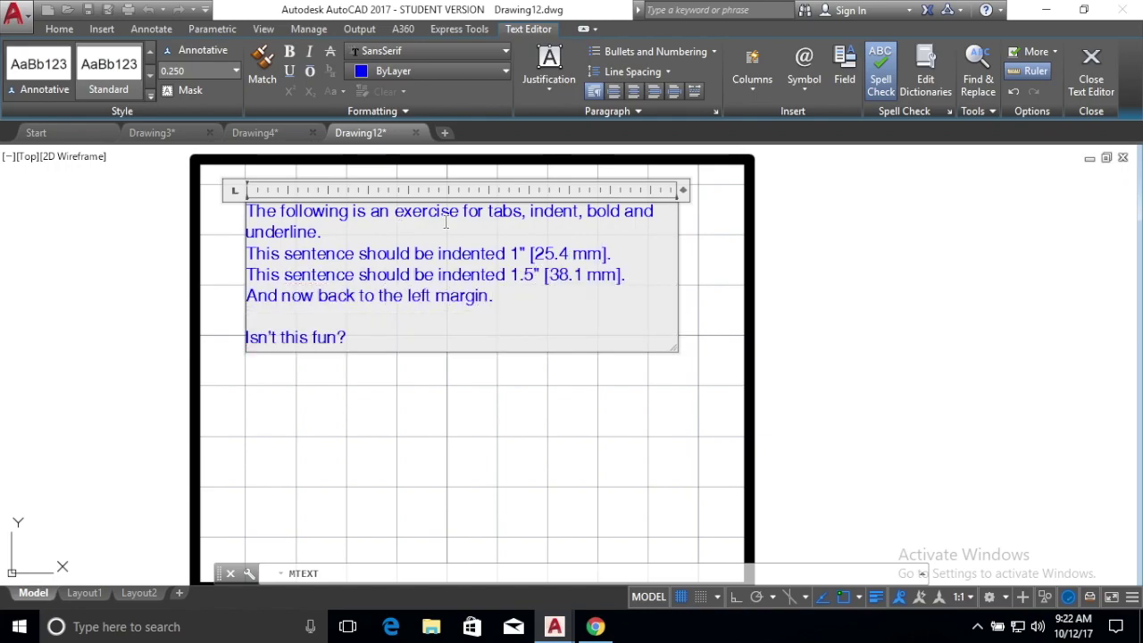
# Add left tab stops at 1 and 1.5 to the current paragraph and indent the 1" sentence by one tab
pyautogui.rightClick(426, 201)
pyautogui.click(442, 210)
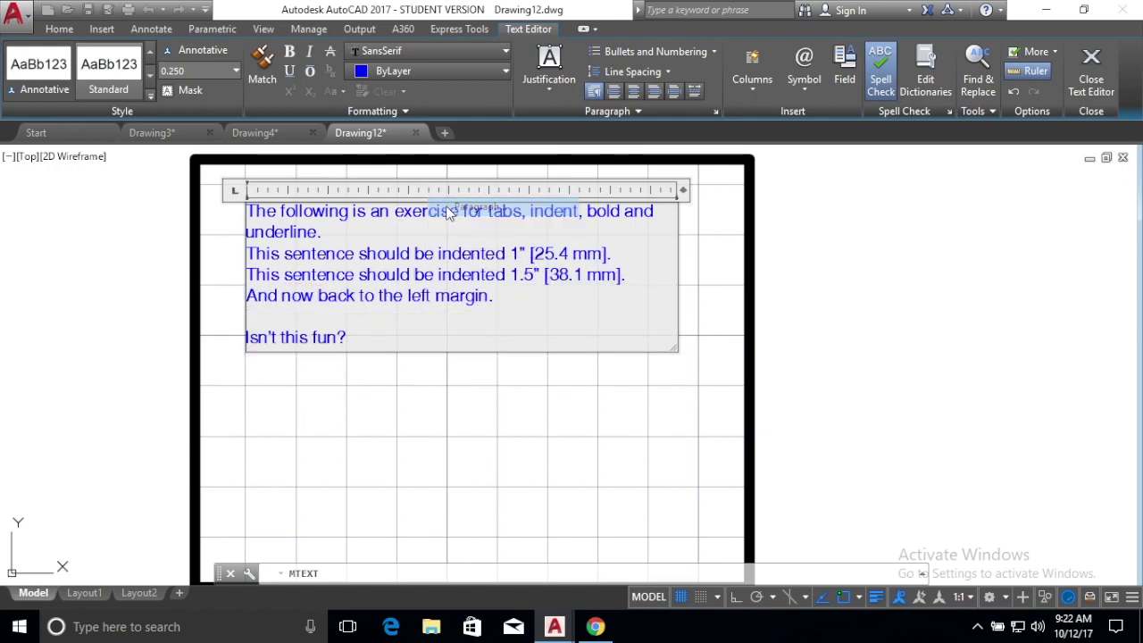
pyautogui.moveTo(420, 209); pyautogui.dragTo(357, 214)
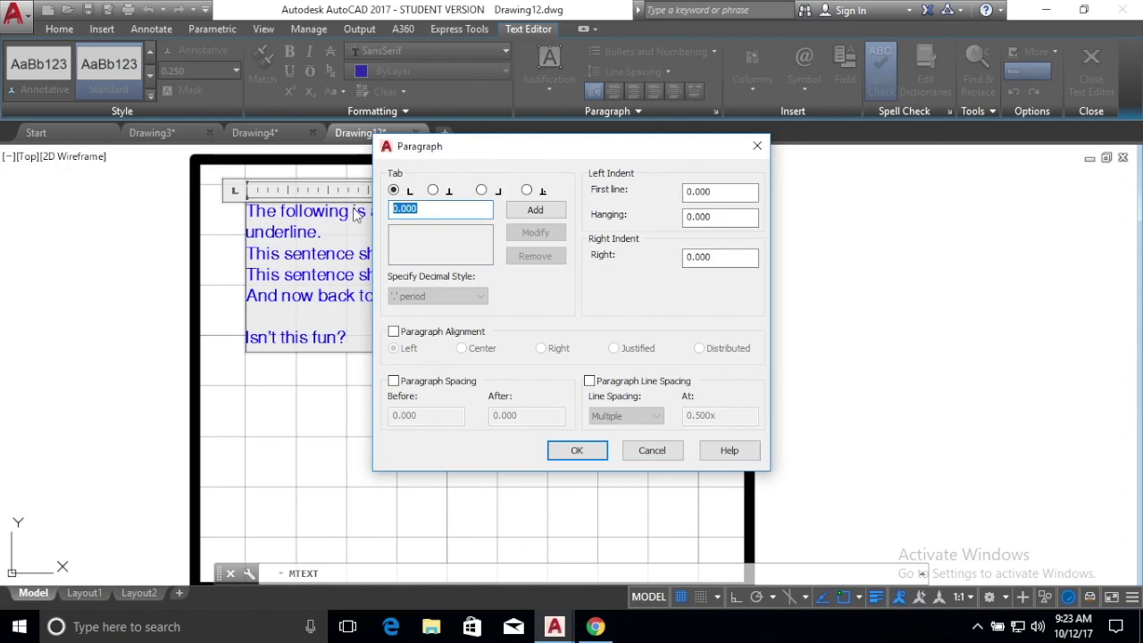
pyautogui.write('1')
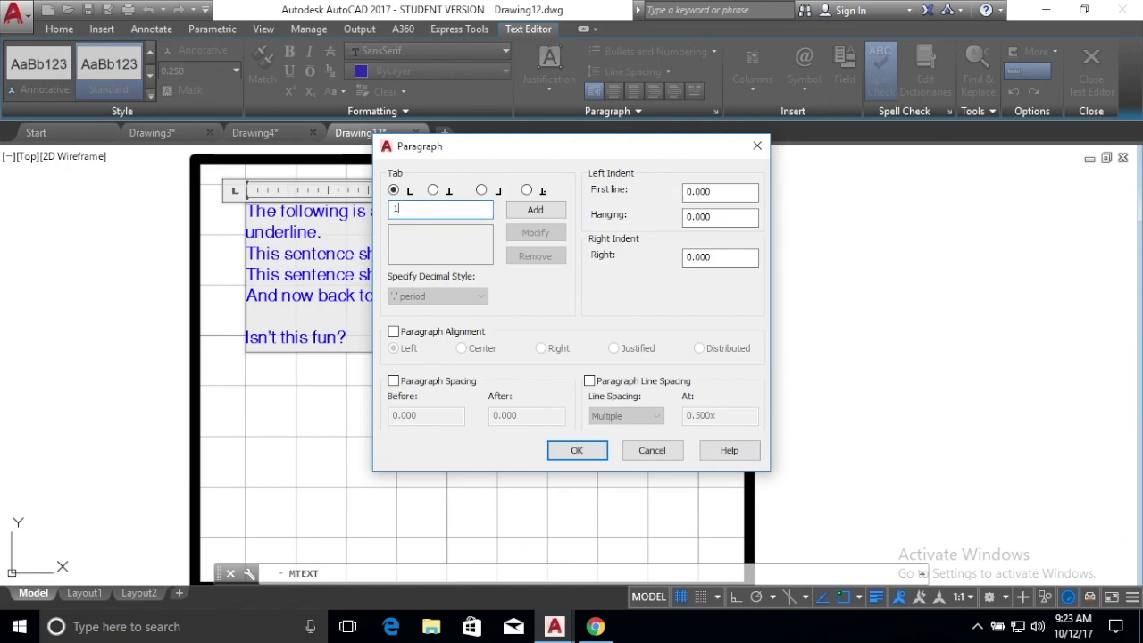
pyautogui.click(535, 209)
pyautogui.moveTo(455, 208); pyautogui.dragTo(382, 216)
pyautogui.write('1.')
pyautogui.click(525, 209)
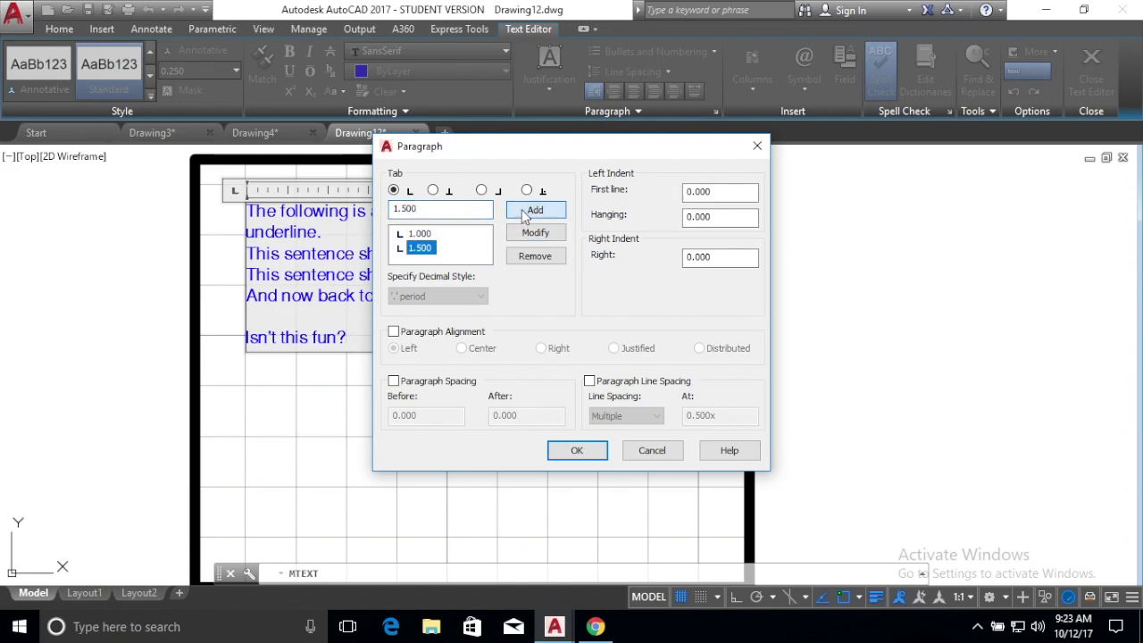
pyautogui.click(572, 451)
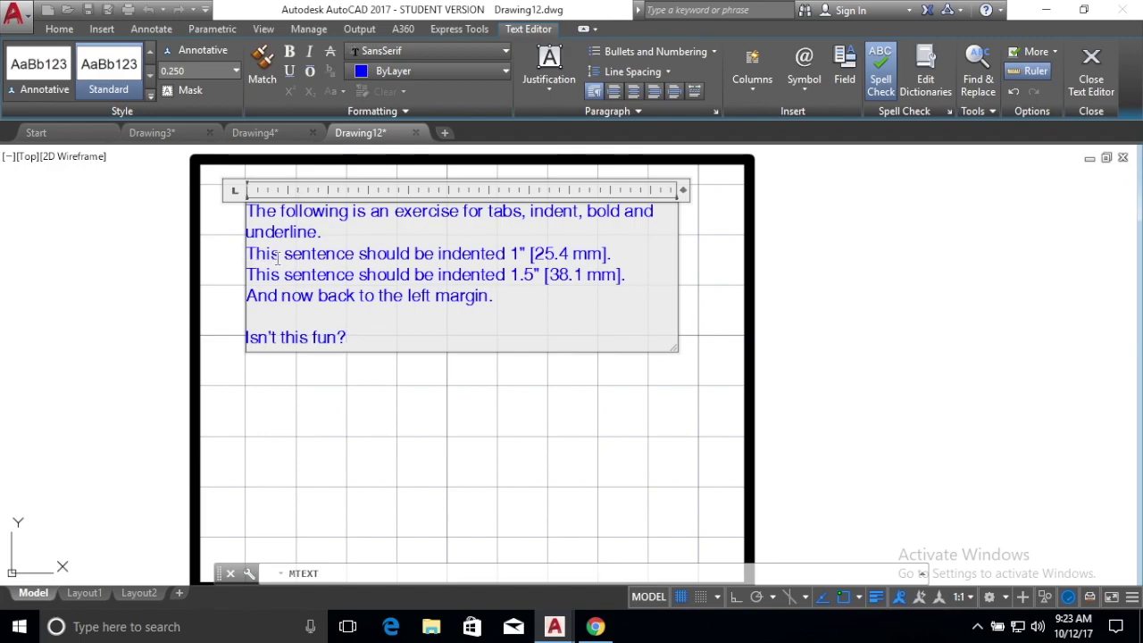
pyautogui.press('Tab')
# Add left tab stops at 1 and 1.5 to the paragraph settings of the entire text
pyautogui.moveTo(378, 330); pyautogui.dragTo(235, 219)
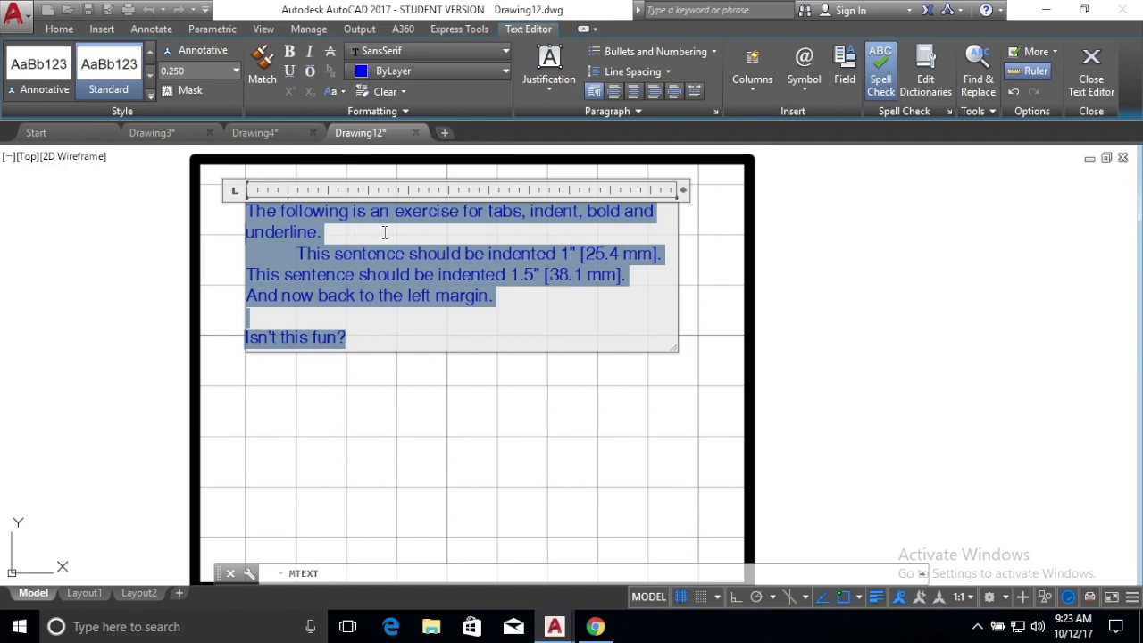
pyautogui.rightClick(375, 202)
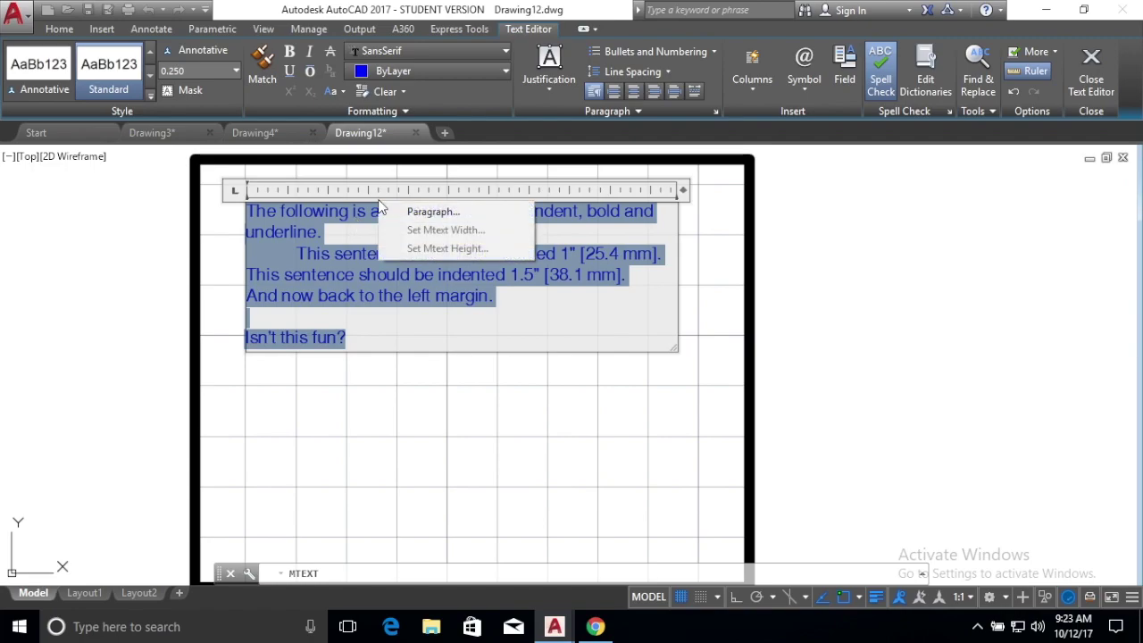
pyautogui.click(400, 212)
pyautogui.moveTo(488, 208); pyautogui.dragTo(339, 210)
pyautogui.write('1')
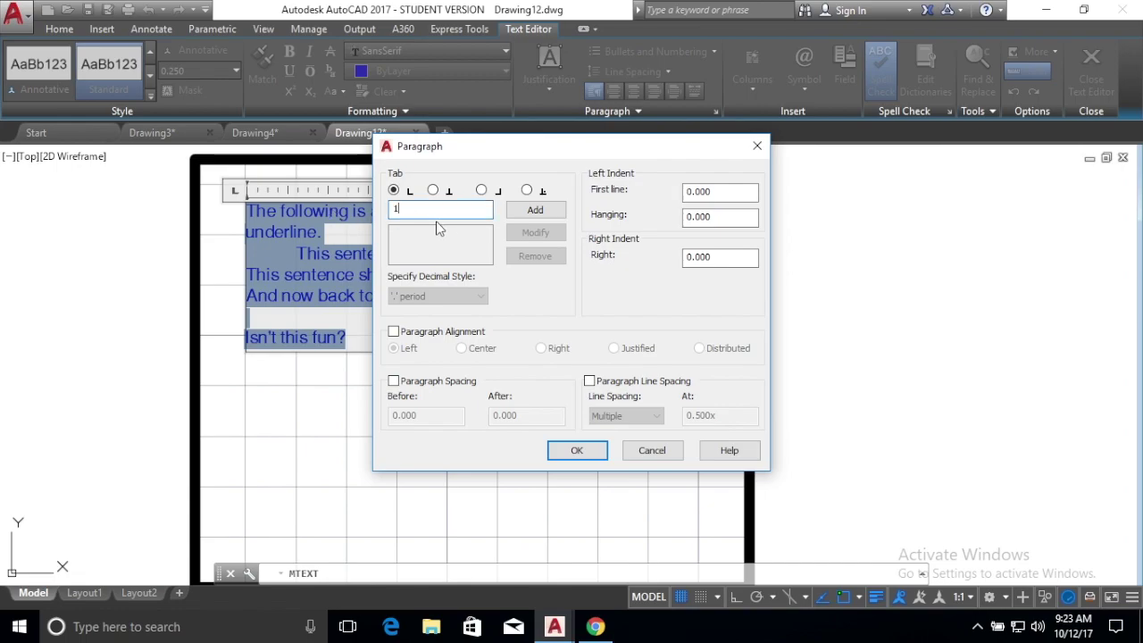
pyautogui.click(534, 210)
pyautogui.write('1.')
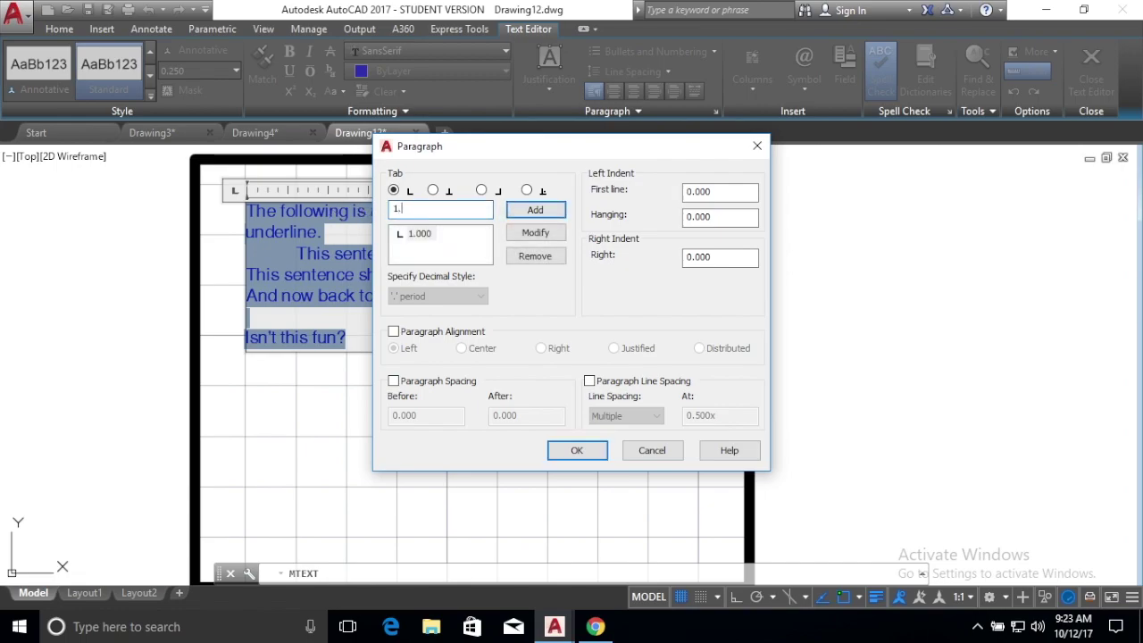
pyautogui.write('5')
pyautogui.click(534, 210)
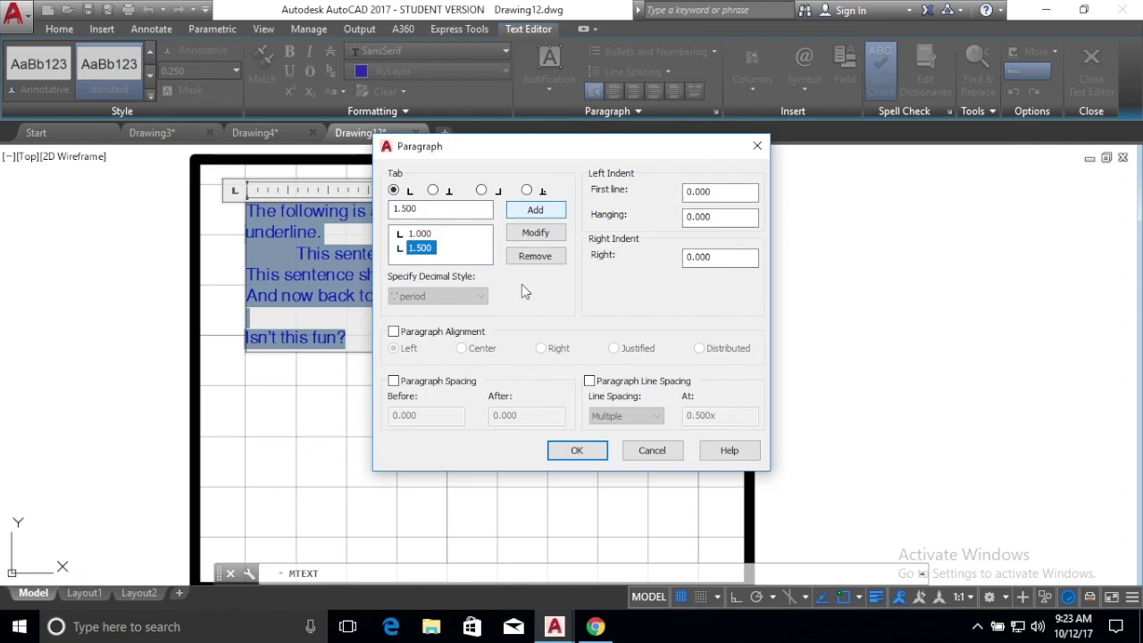
pyautogui.click(577, 450)
pyautogui.click(388, 338)
# Indent the 1.5" sentence to the 1.5 tab stop
pyautogui.click(286, 251)
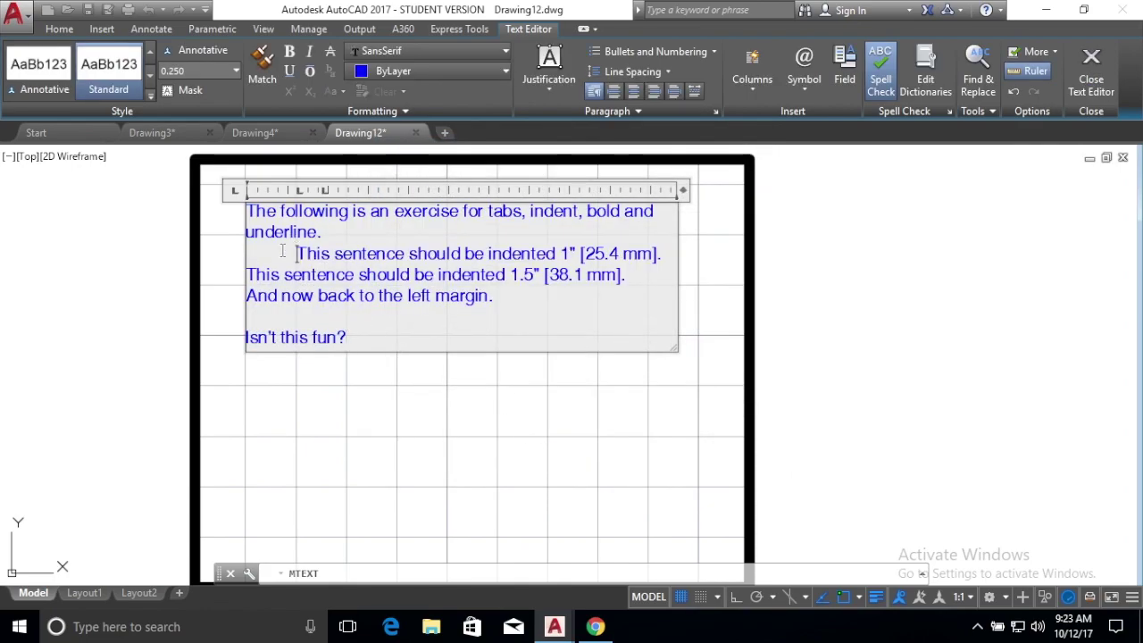
pyautogui.press('Tab')
pyautogui.press('Tab')
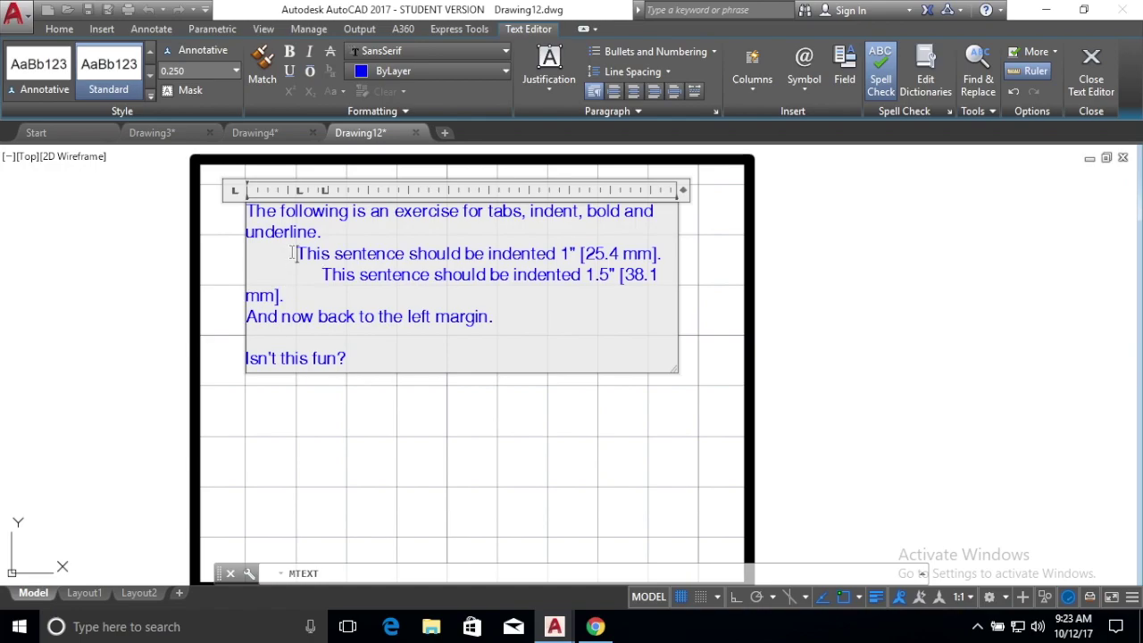
# Try to number the 1" sentence "1." as plain text, cancelling the automatic list formatting
pyautogui.write('1.')
pyautogui.press('Tab')
pyautogui.click(242, 255)
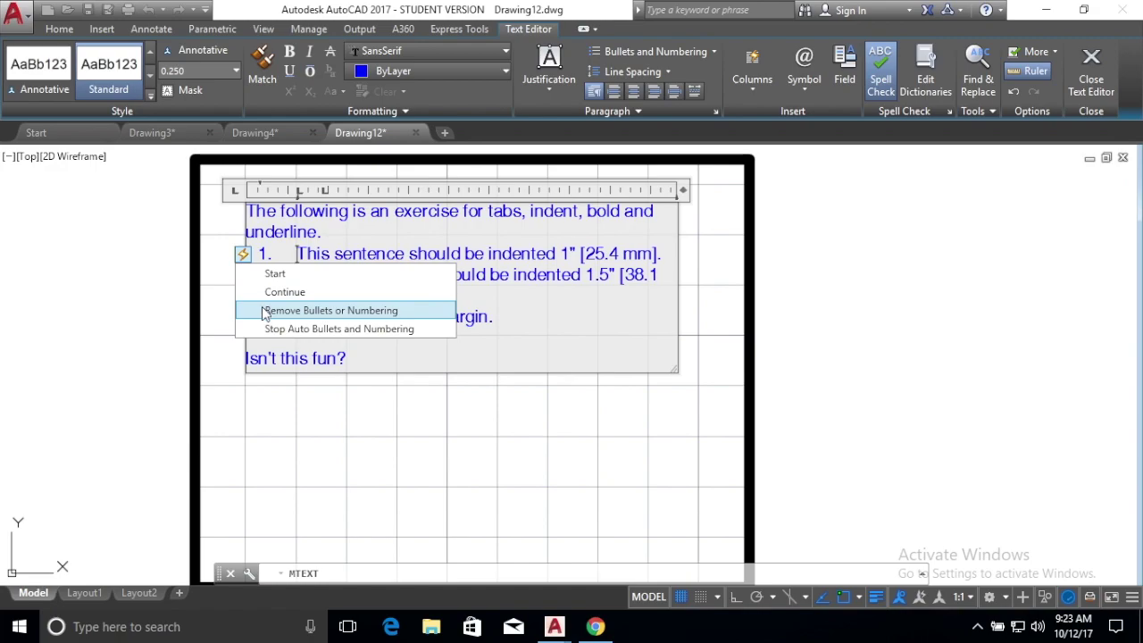
pyautogui.click(266, 327)
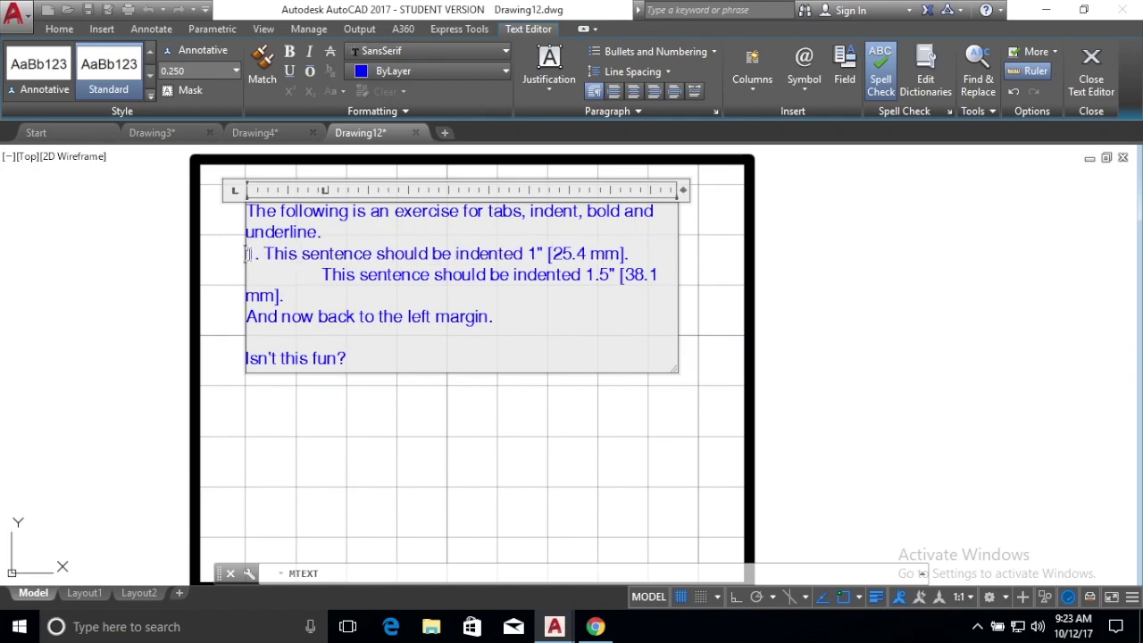
pyautogui.press('Tab')
# Rework the tab spacing around the "1." prefix, then clear the number and indentation from the 1" sentence
pyautogui.click(312, 295)
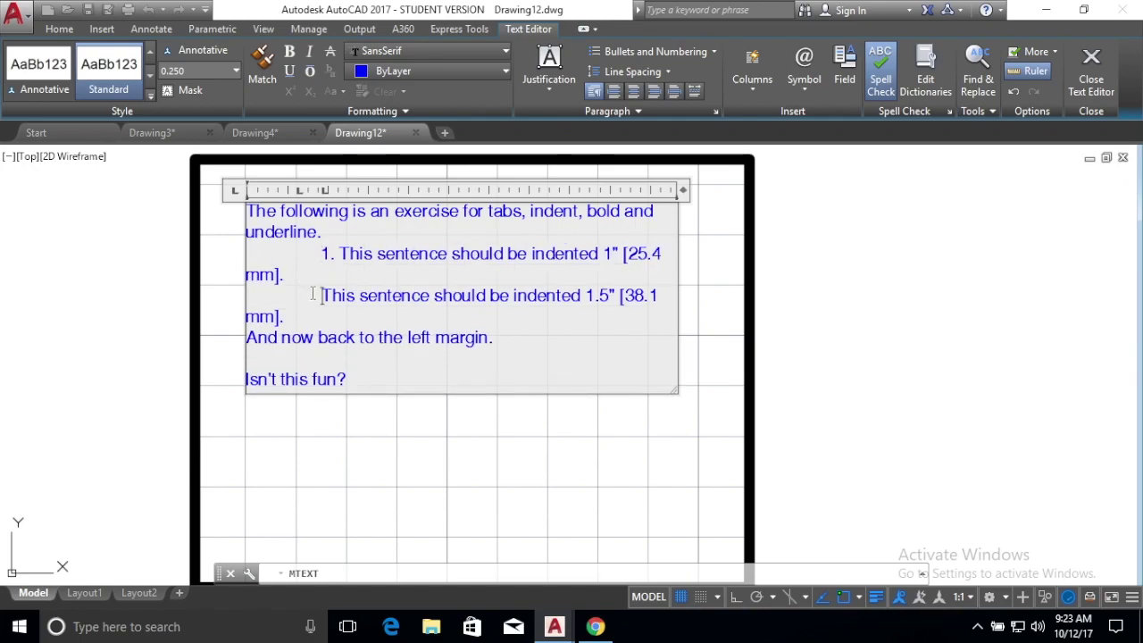
pyautogui.press('BackSpace')
pyautogui.press('Tab')
pyautogui.press('BackSpace')
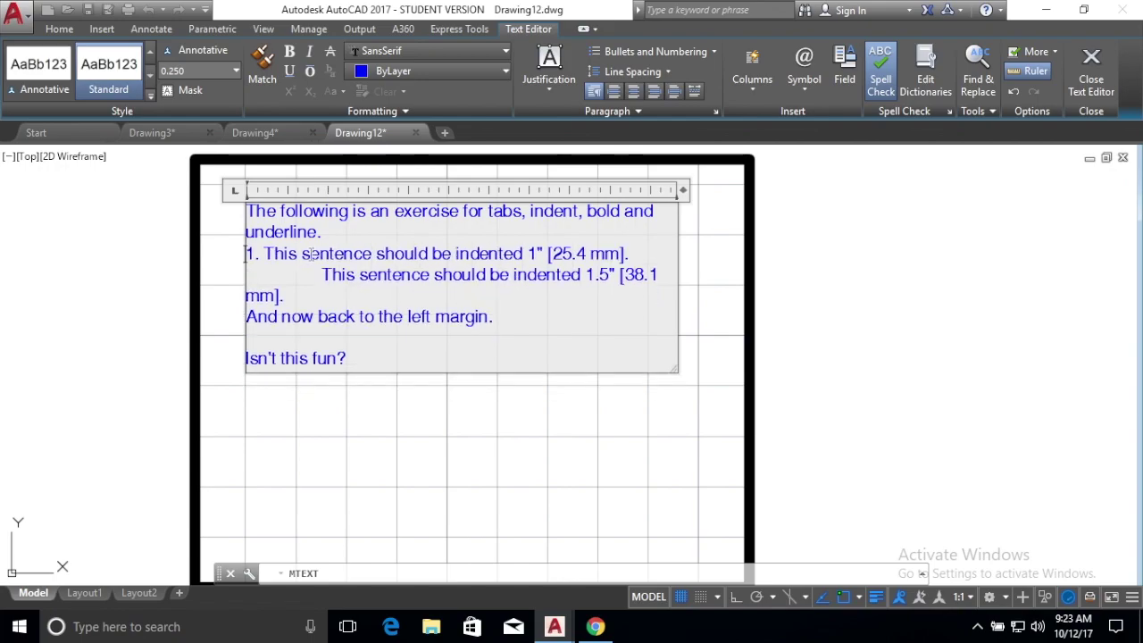
pyautogui.press('Tab')
pyautogui.press('BackSpace')
pyautogui.press('Tab')
pyautogui.press('BackSpace')
pyautogui.press('Right')
pyautogui.press('Right')
pyautogui.press('Right')
pyautogui.press('BackSpace')
pyautogui.press('Tab')
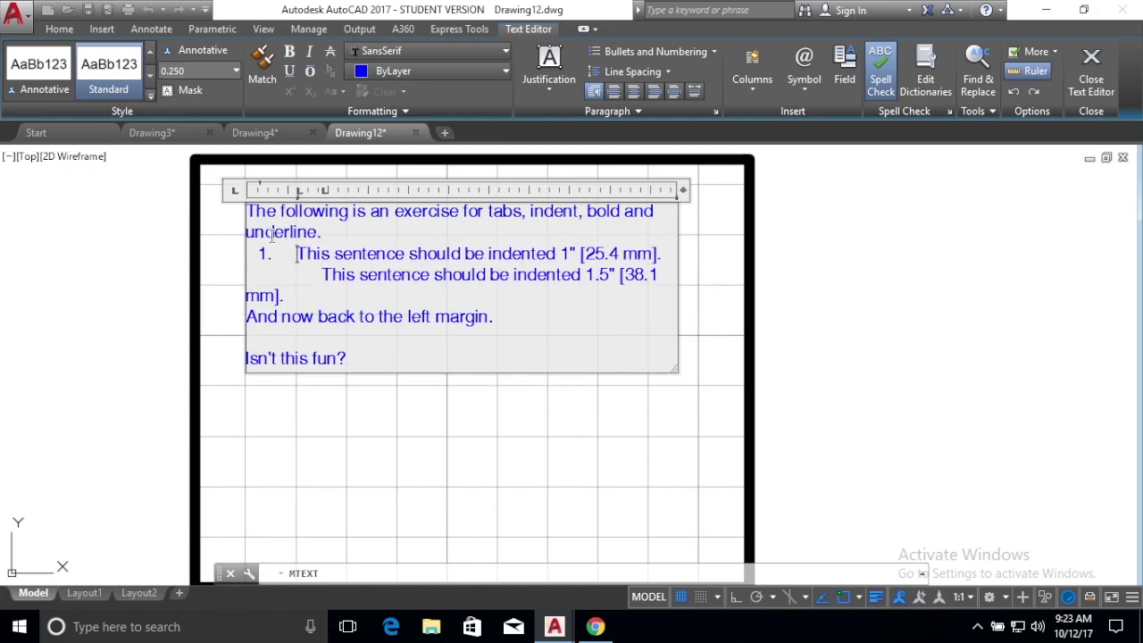
pyautogui.press('BackSpace')
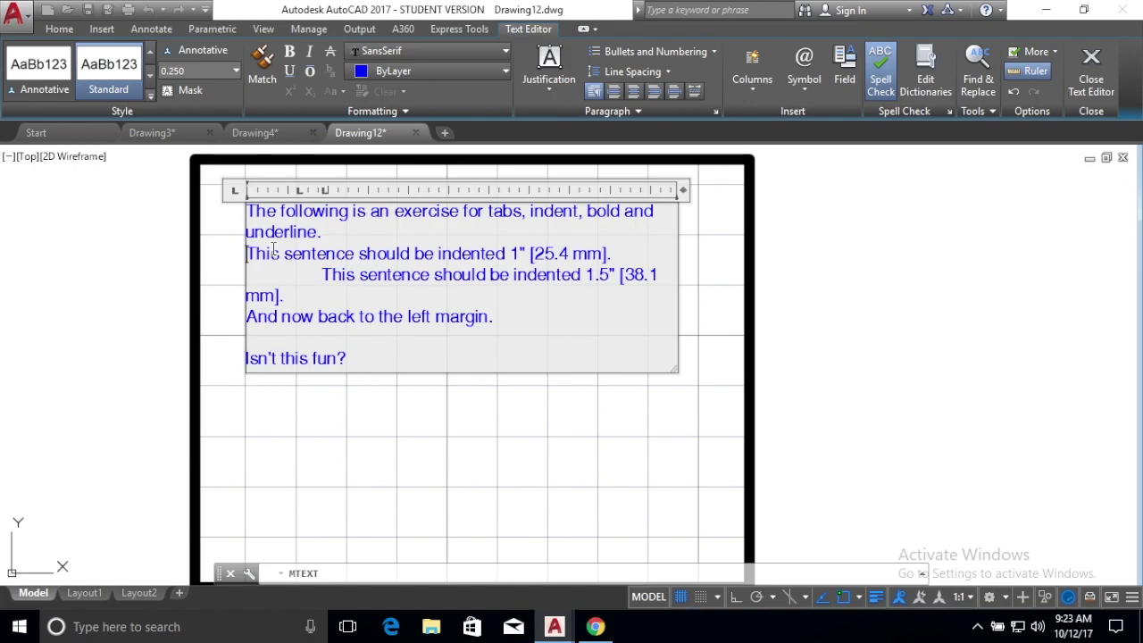
# Indent the 1" sentence to the 1 tab stop and prefix it with "1.", removing the automatic numbering
pyautogui.press('Tab')
pyautogui.write('1.')
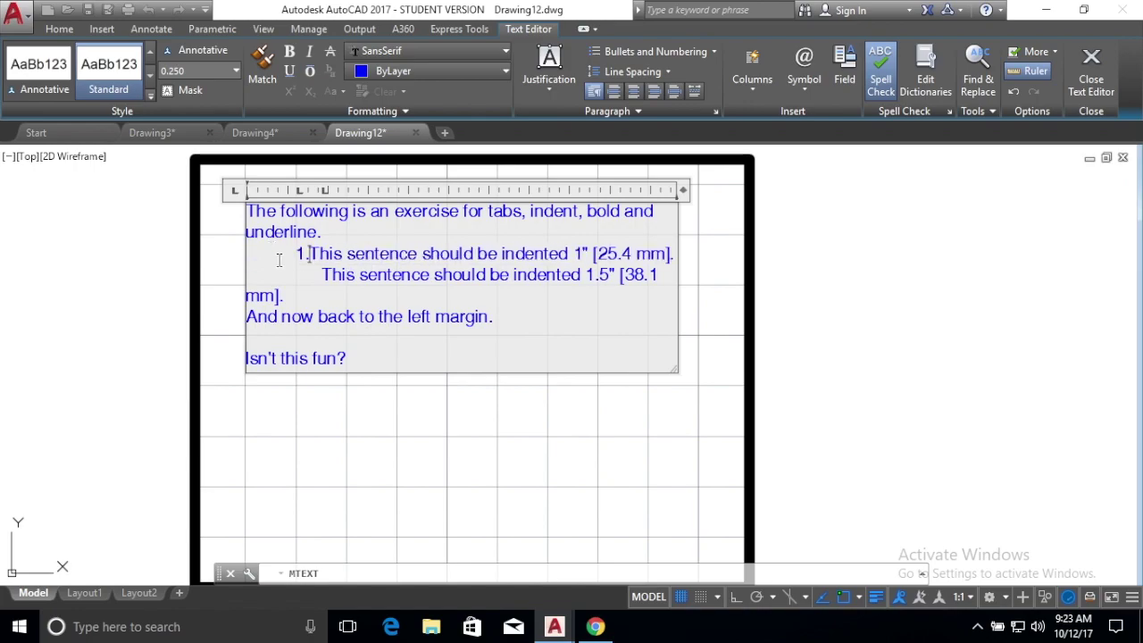
pyautogui.press('Tab')
pyautogui.click(243, 255)
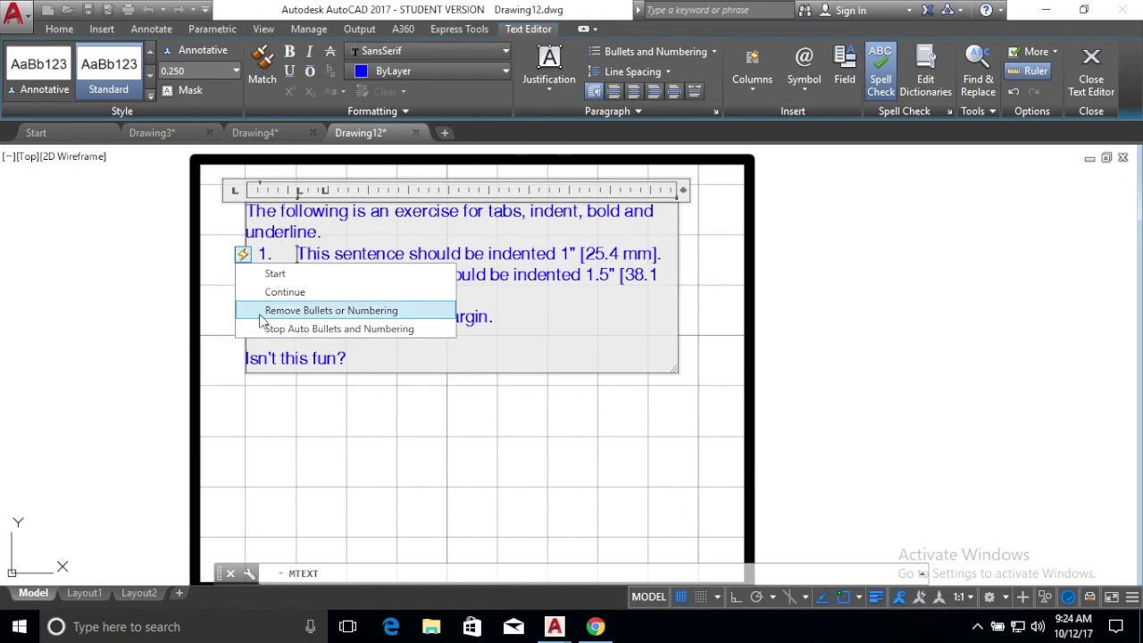
pyautogui.click(261, 310)
# Prefix the 1.5" sentence with "a." at its indent, removing the automatic list formatting
pyautogui.click(322, 295)
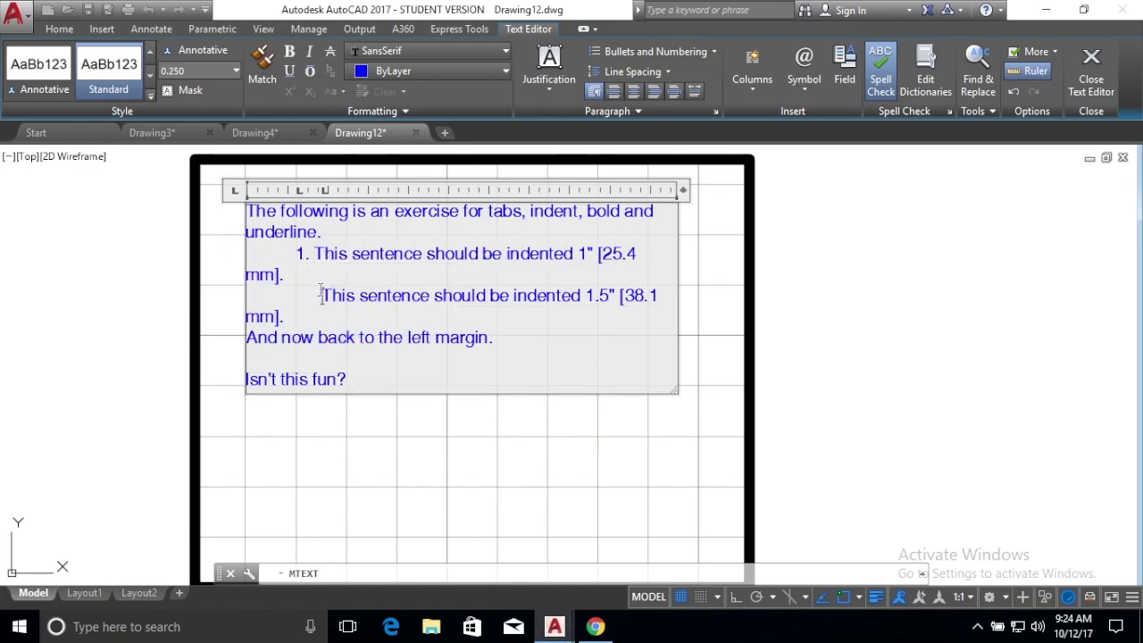
pyautogui.write('1.')
pyautogui.press('BackSpace')
pyautogui.press('BackSpace')
pyautogui.write('a.')
pyautogui.press('Tab')
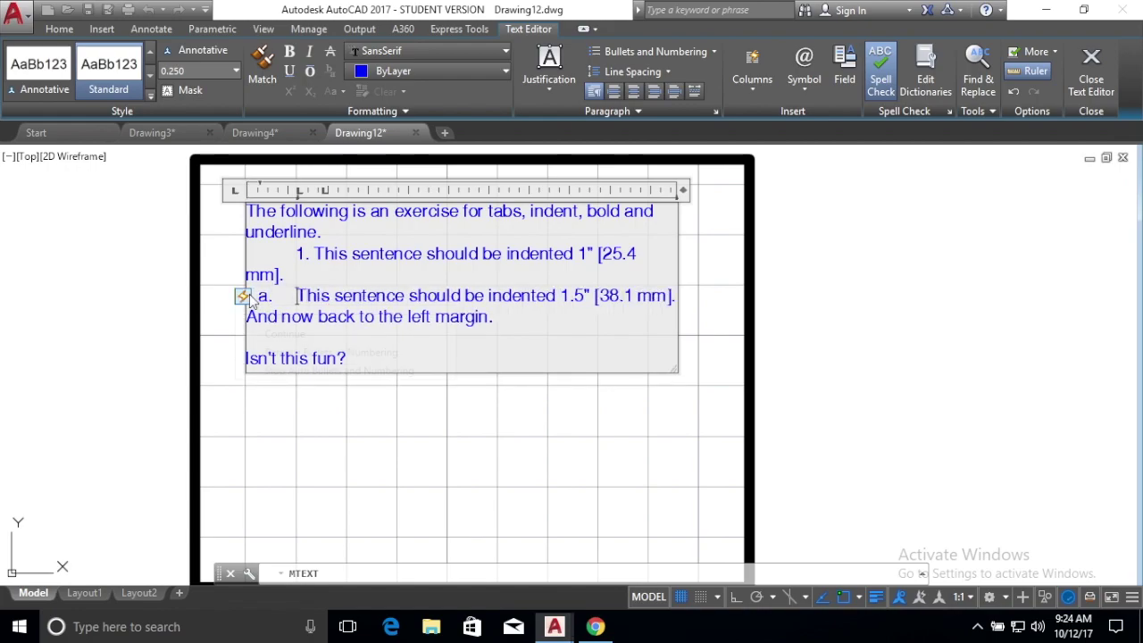
pyautogui.click(241, 295)
pyautogui.click(264, 351)
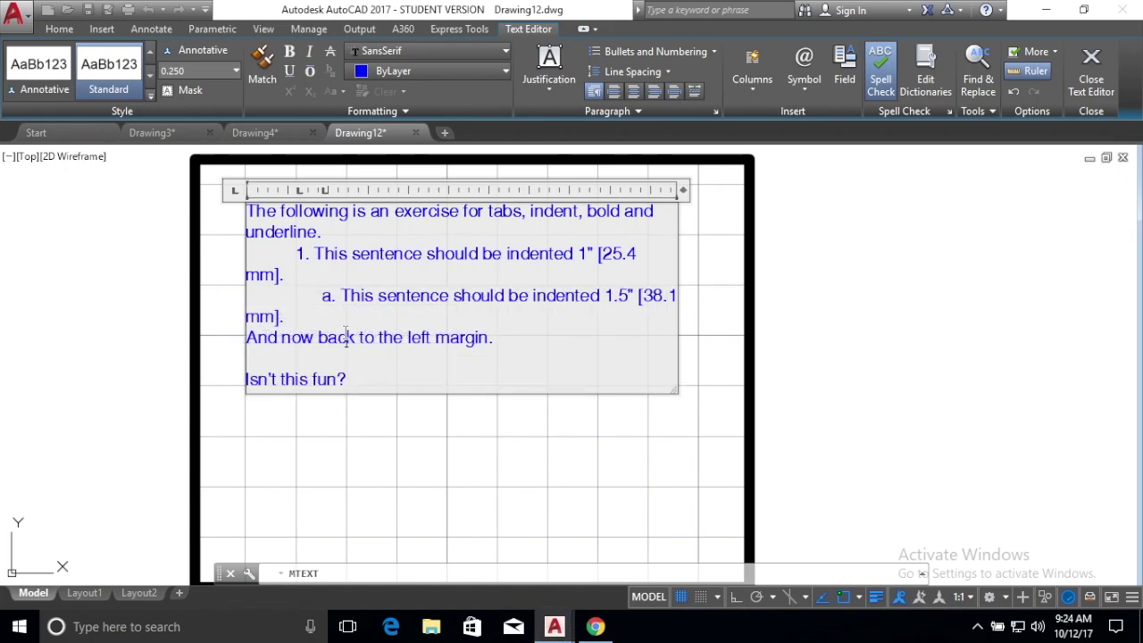
# Widen the text box nearly to the drawing border so each sentence fits on one line, and finish editing
pyautogui.moveTo(676, 389); pyautogui.dragTo(742, 358)
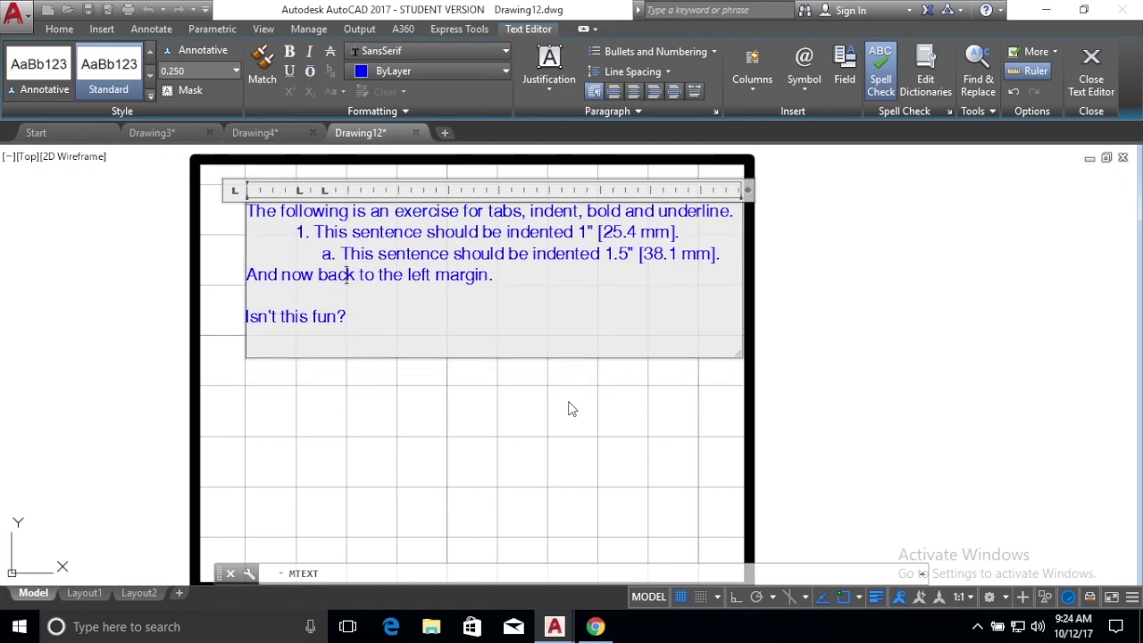
pyautogui.moveTo(467, 195); pyautogui.dragTo(450, 195)
pyautogui.click(777, 195)
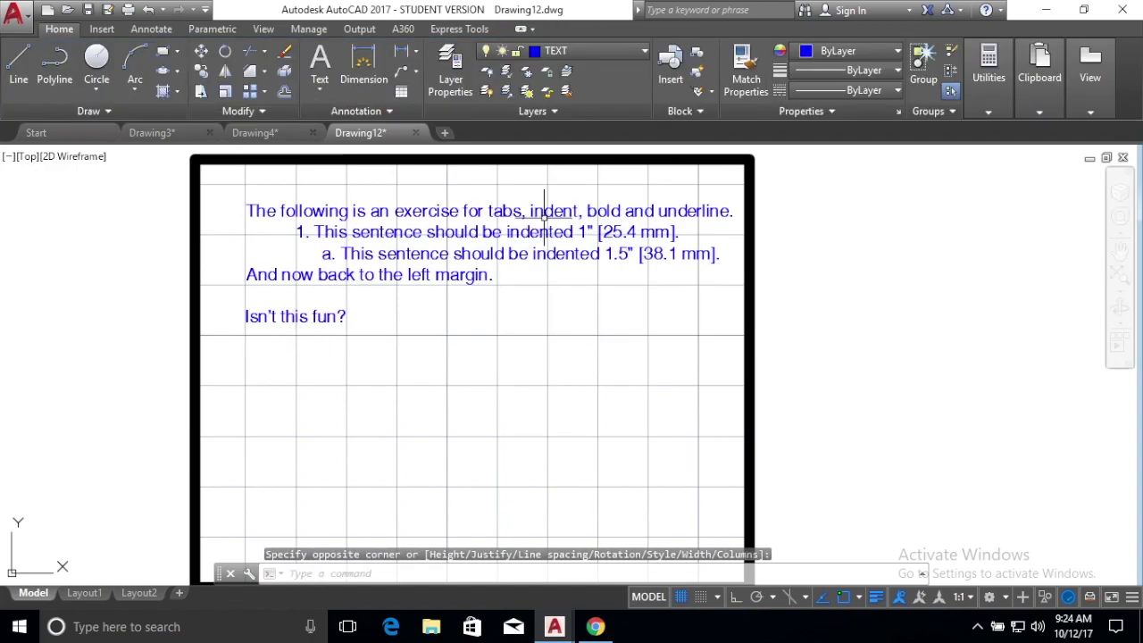
# Move the multiline text slightly up and left, closer to the upper-left corner of the drawing border
pyautogui.click(515, 223)
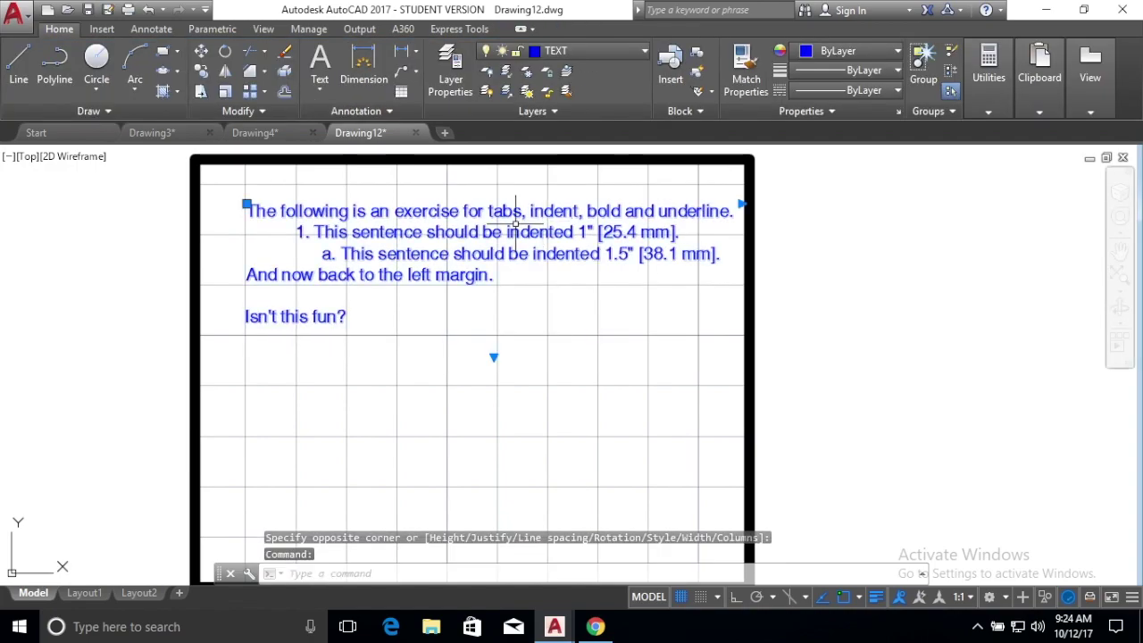
pyautogui.click(247, 204)
pyautogui.click(221, 198)
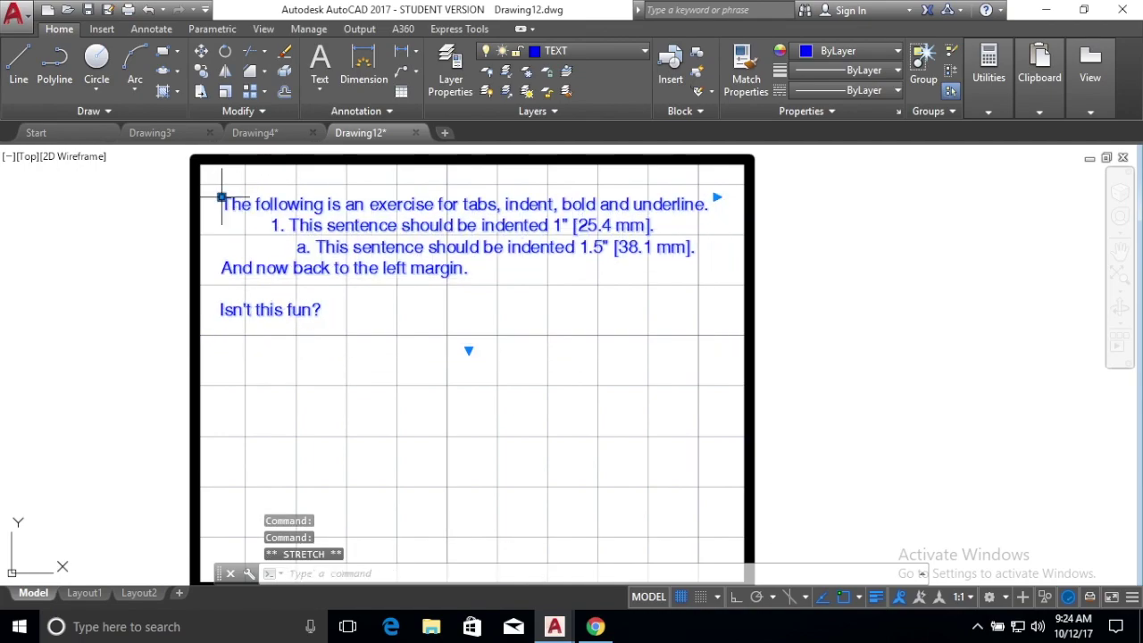
pyautogui.click(340, 374)
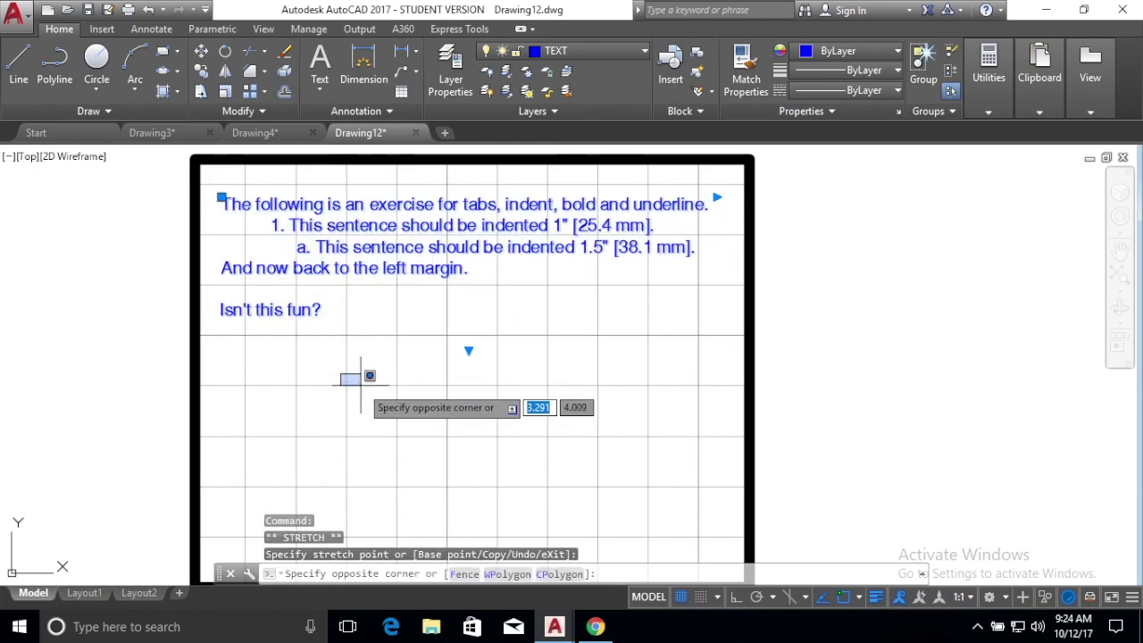
pyautogui.press('Escape')
# Create a multiline text box below the first text block and enter the tab-separated headings STUDENT NAME, STUDENT ID and GRADE
pyautogui.click(320, 84)
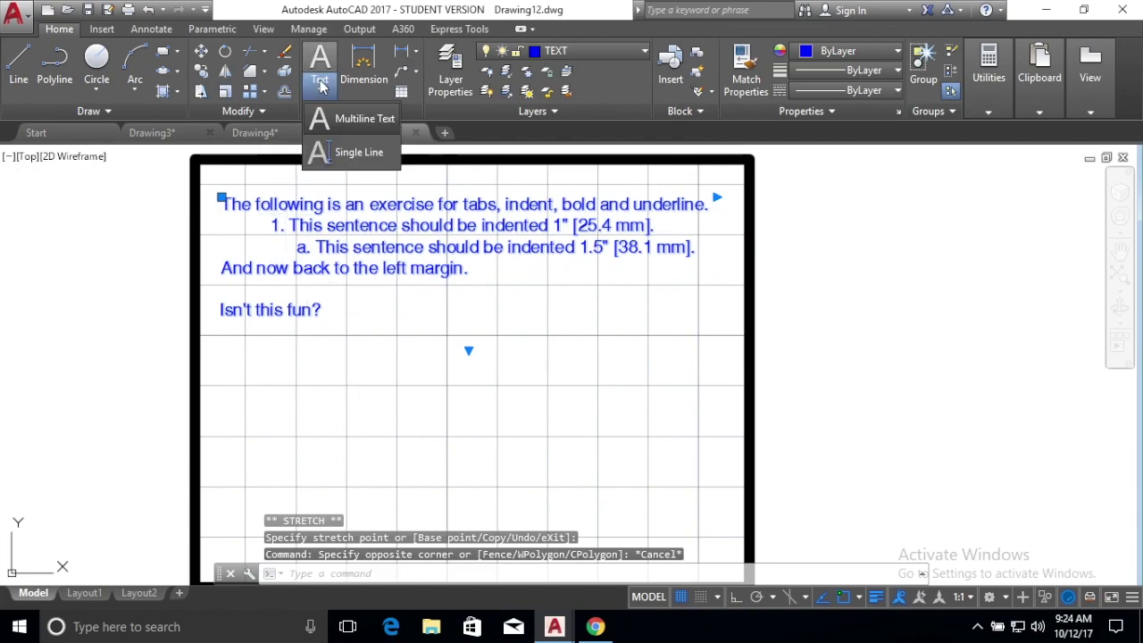
pyautogui.click(326, 124)
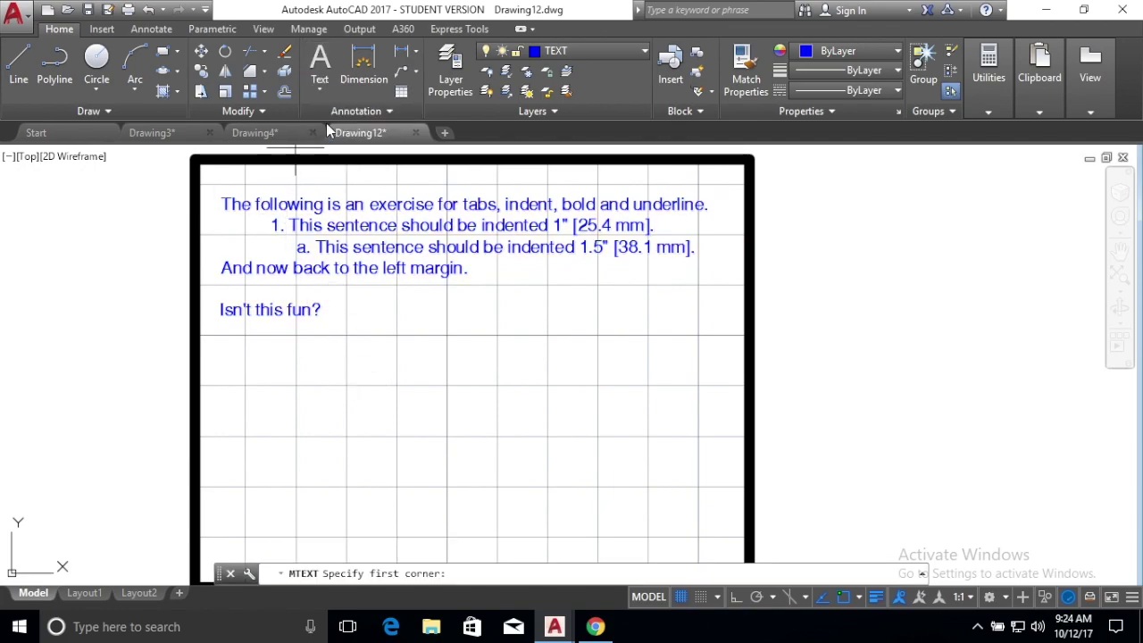
pyautogui.click(221, 335)
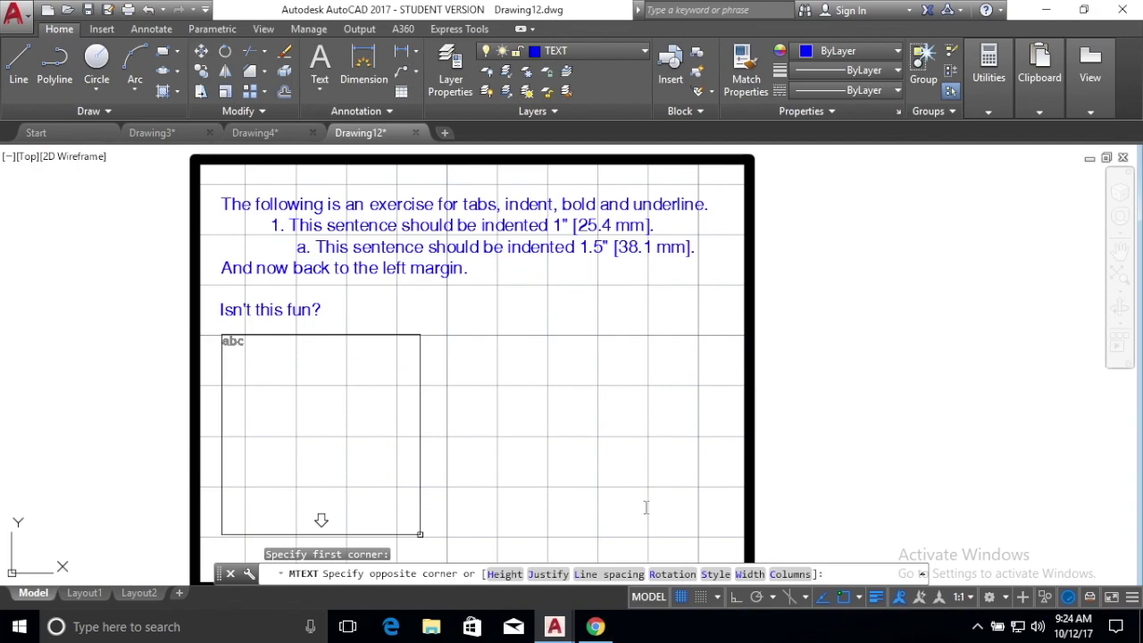
pyautogui.click(711, 499)
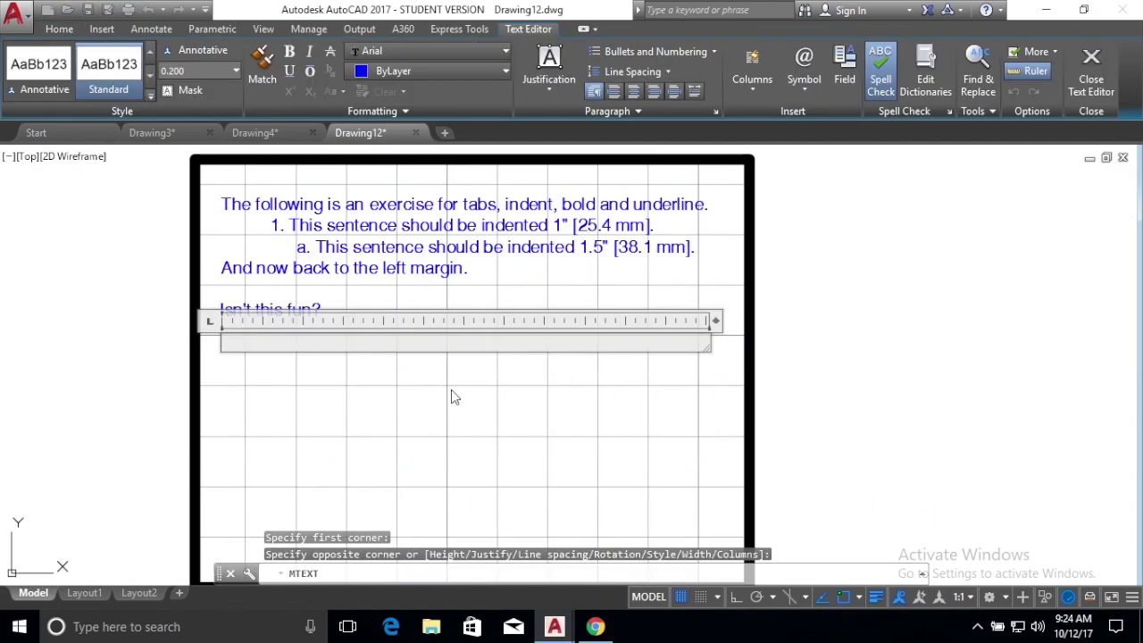
pyautogui.write('S')
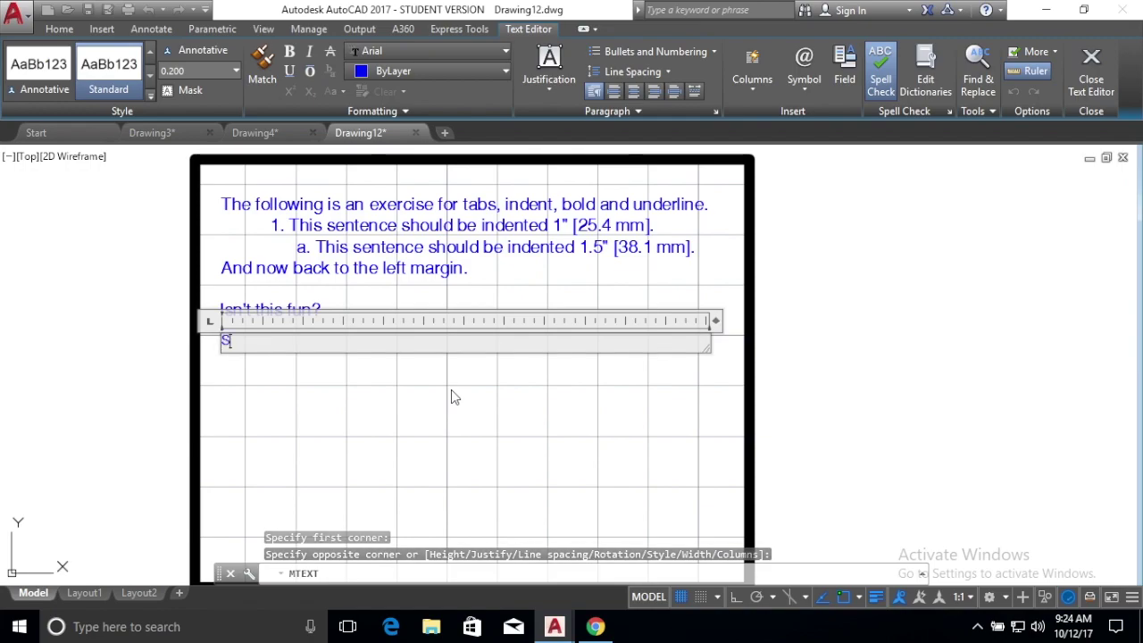
pyautogui.write('TUDENT NAME')
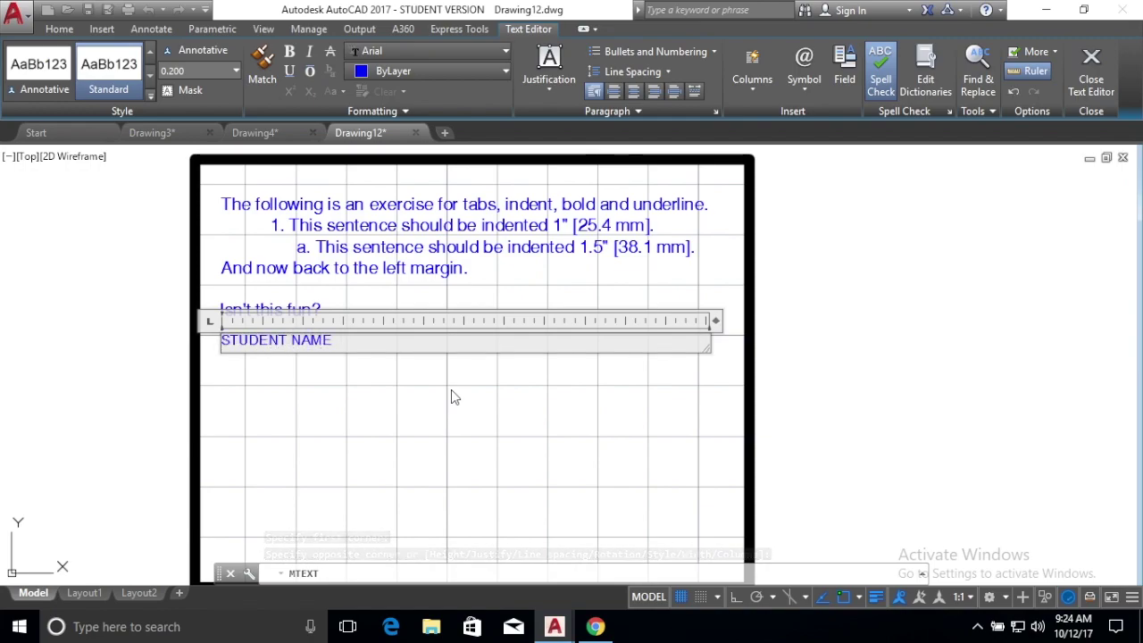
pyautogui.write('  STUDENT ID')
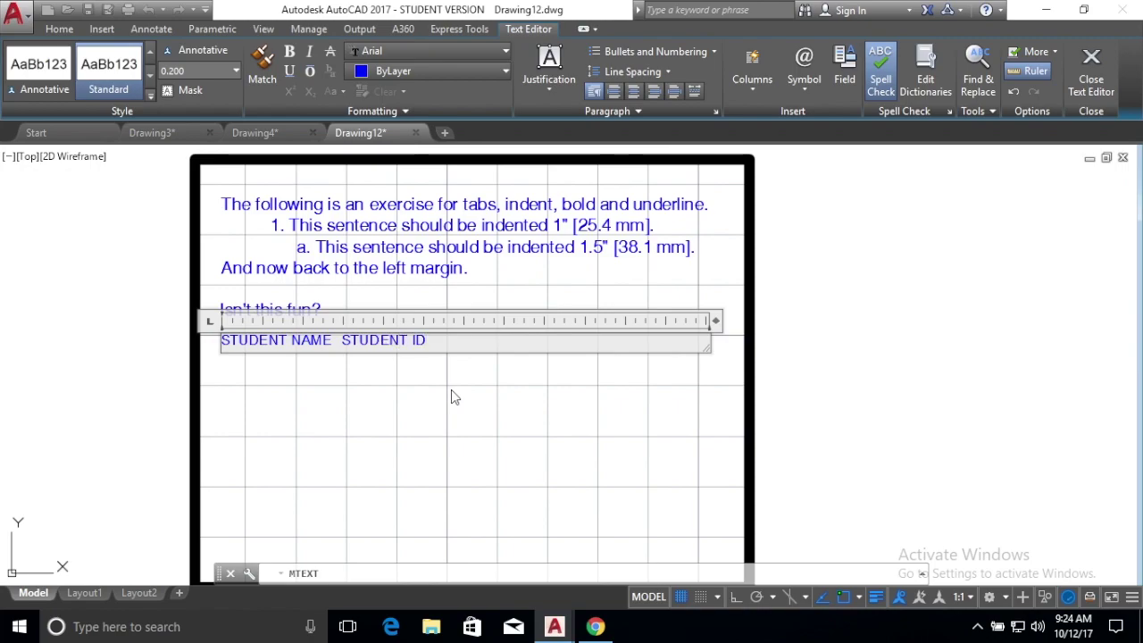
pyautogui.press('Tab')
pyautogui.write('GRADE')
pyautogui.press('Return')
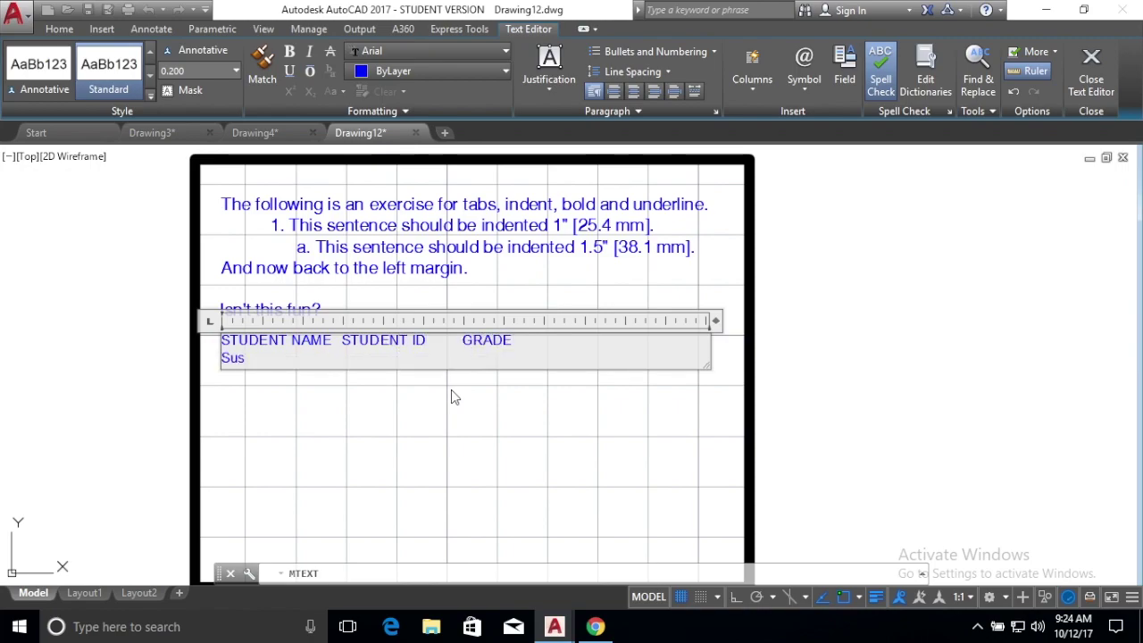
# Add two tab-separated rows under the headings with each student's name, student ID number and grade, A and B
pyautogui.write('Susie Que')
pyautogui.press('Tab')
pyautogui.press('BackSpace')
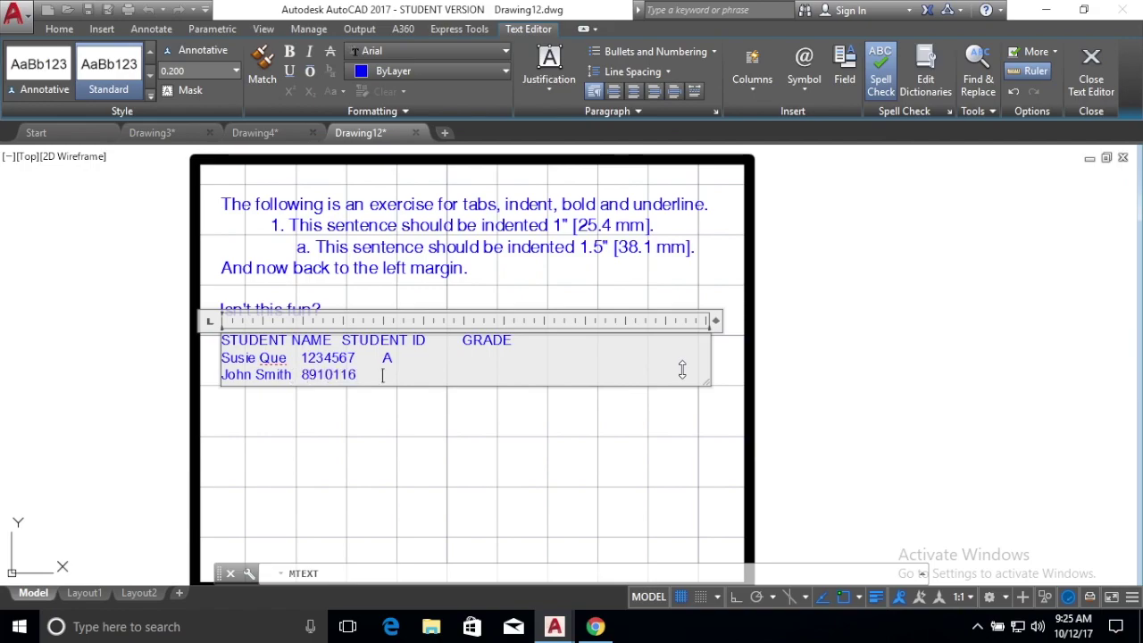
# Set left tab stops at 4.5 and 8 for the heading line and both student rows
pyautogui.moveTo(405, 385); pyautogui.dragTo(215, 326)
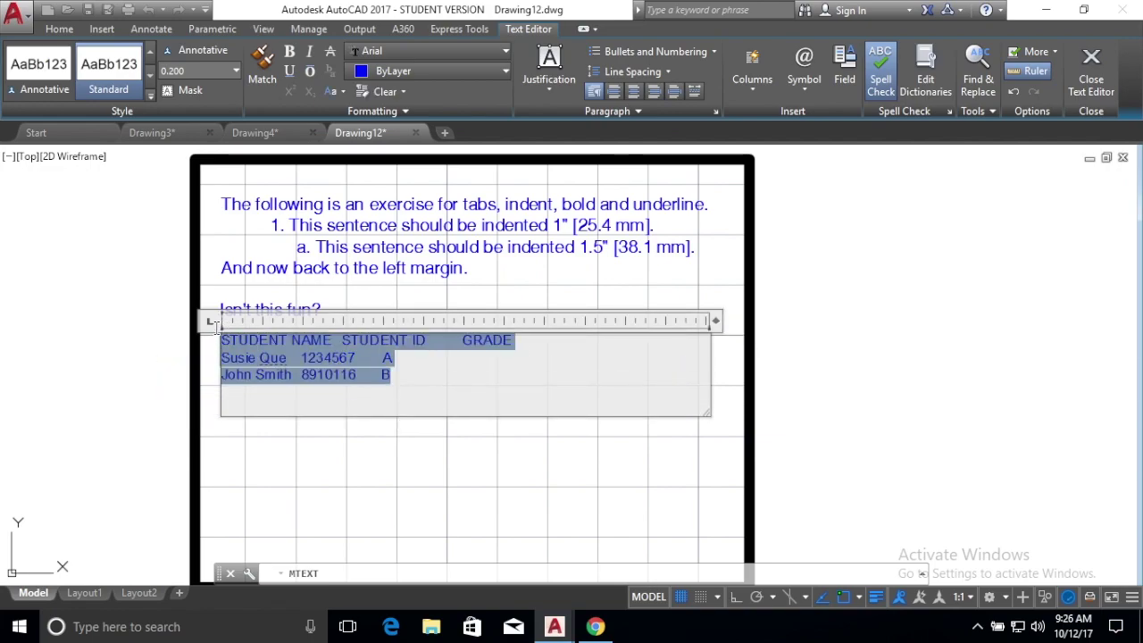
pyautogui.rightClick(256, 323)
pyautogui.click(282, 328)
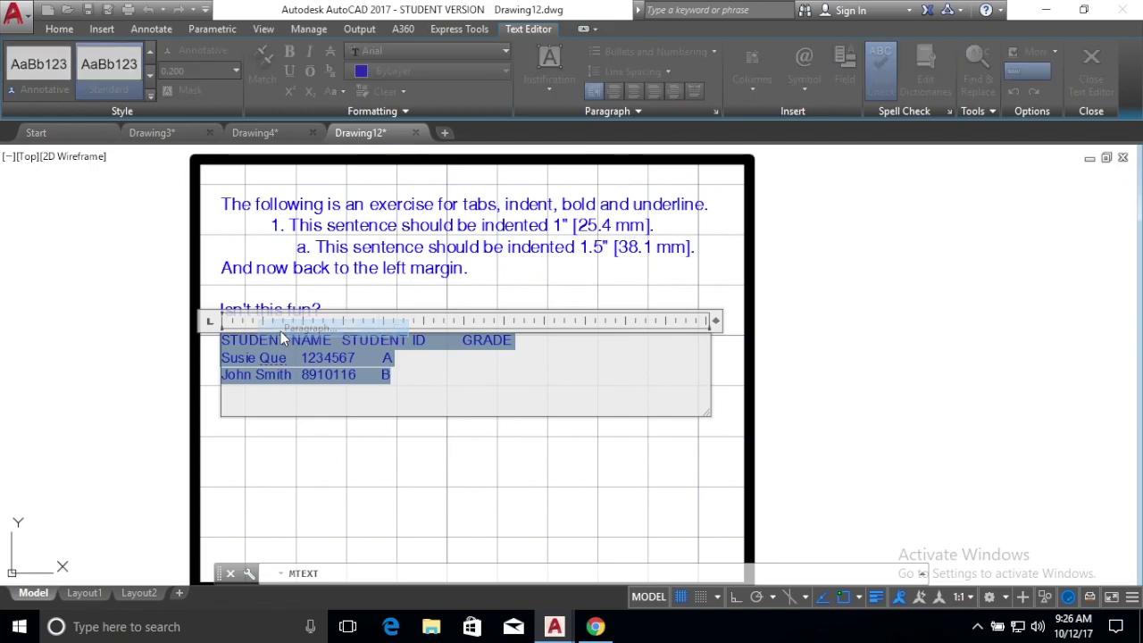
pyautogui.moveTo(460, 213); pyautogui.dragTo(370, 224)
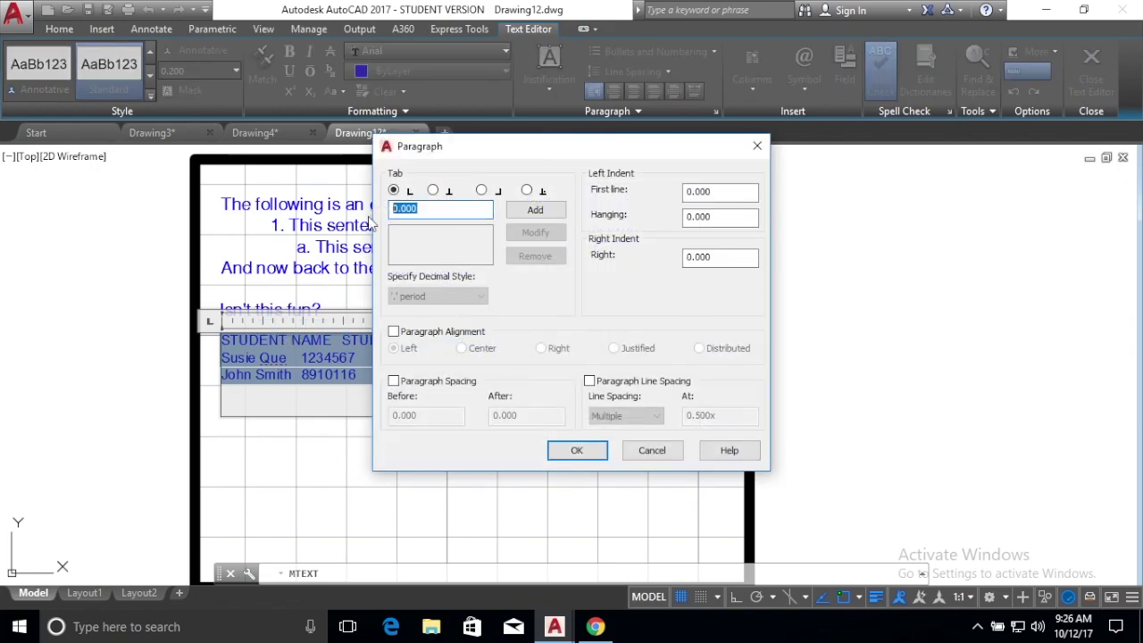
pyautogui.write('4.5')
pyautogui.press('Return')
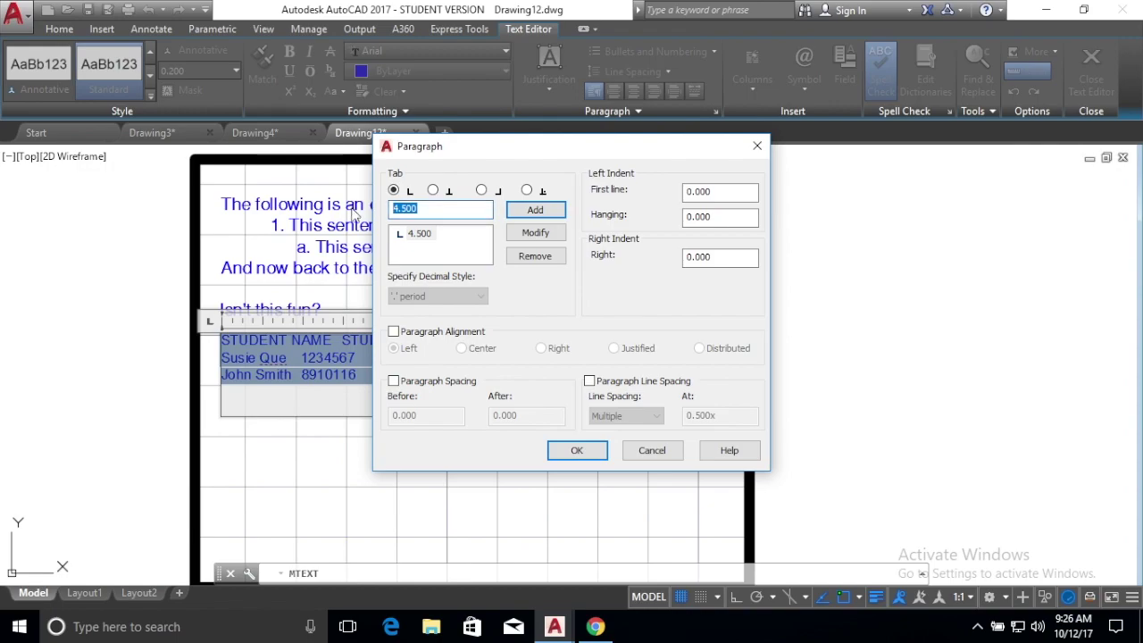
pyautogui.write('8')
pyautogui.click(535, 210)
pyautogui.click(577, 453)
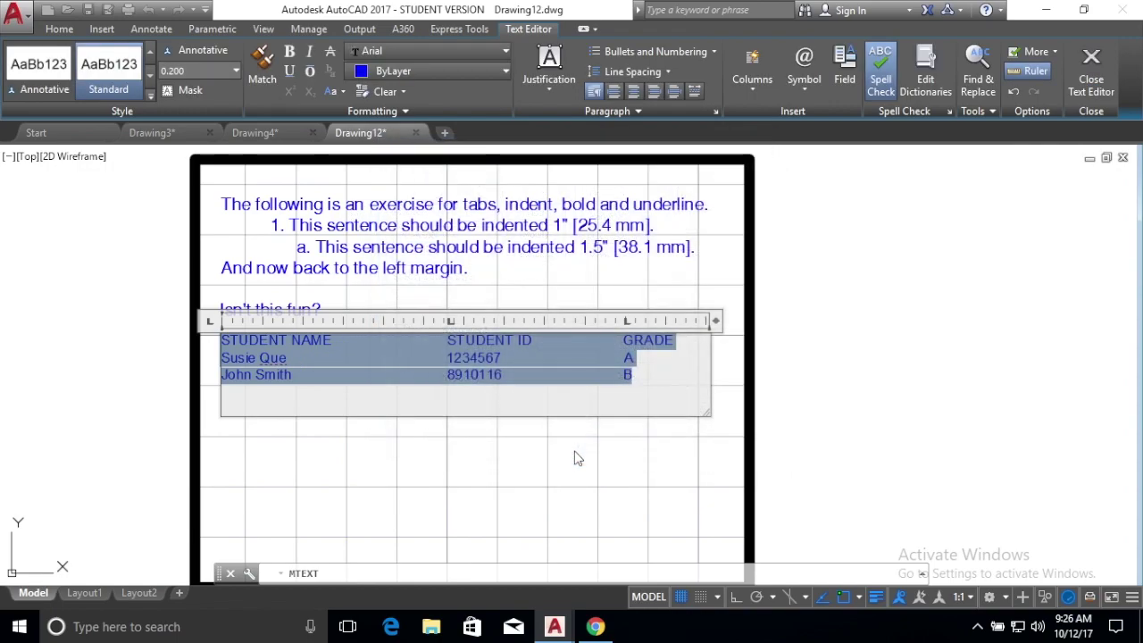
# Underline the STUDENT NAME, STUDENT ID and GRADE heading line and finish editing the text
pyautogui.click(510, 396)
pyautogui.moveTo(691, 344); pyautogui.dragTo(229, 327)
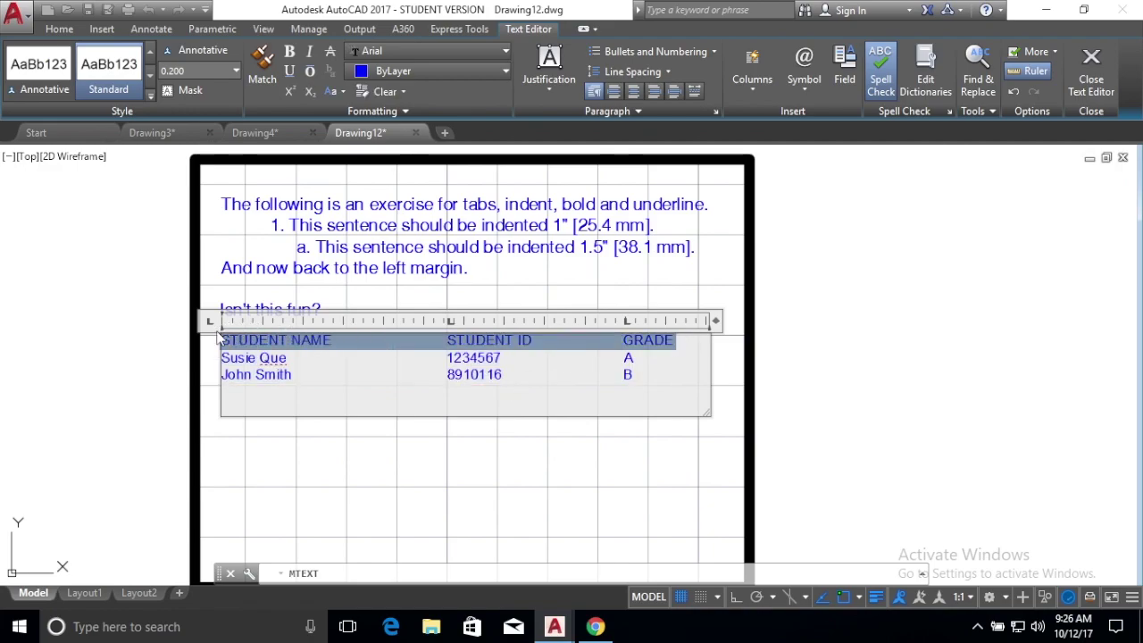
pyautogui.click(291, 72)
pyautogui.click(375, 392)
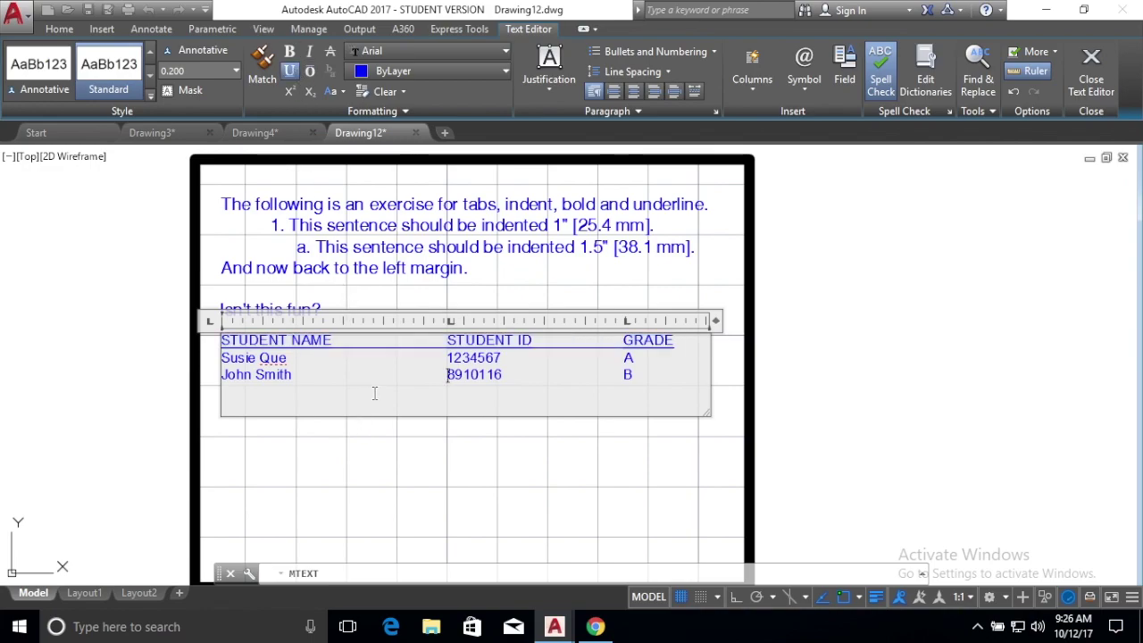
pyautogui.click(466, 516)
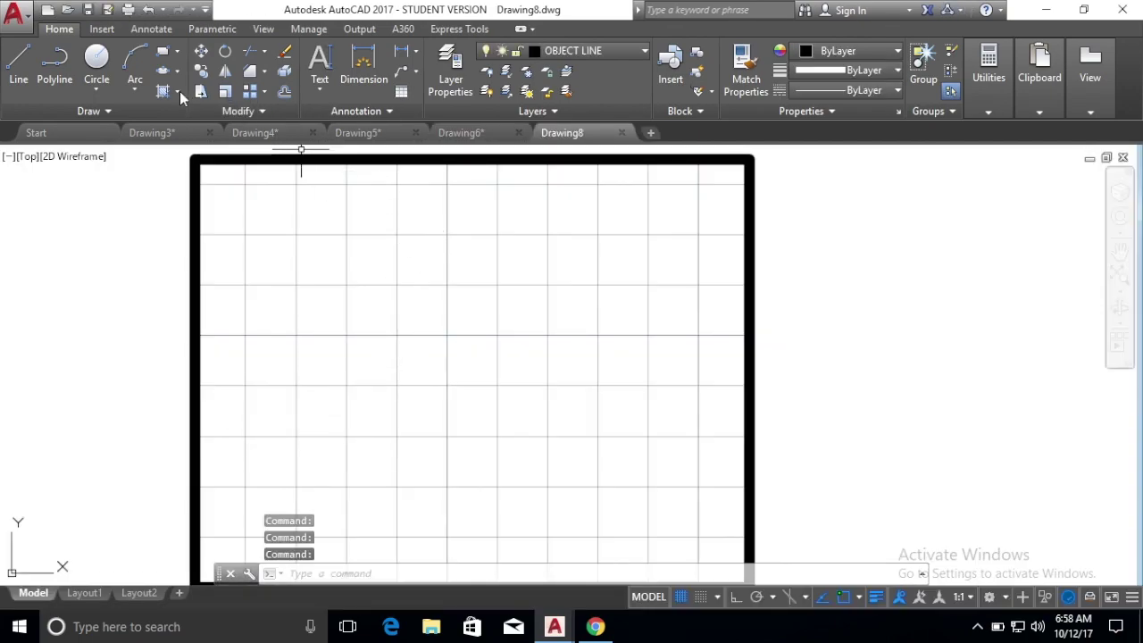
# Draw a rectangle 6 long and 3 wide near the middle of the Drawing8 border, using the Dimensions option
pyautogui.click(163, 56)
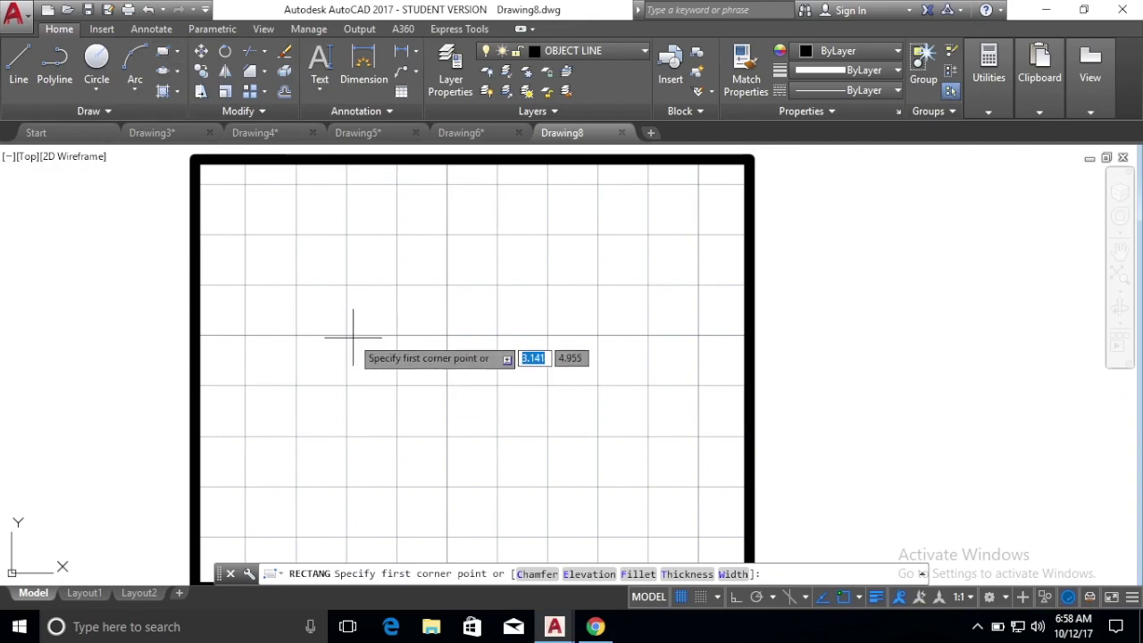
pyautogui.click(310, 286)
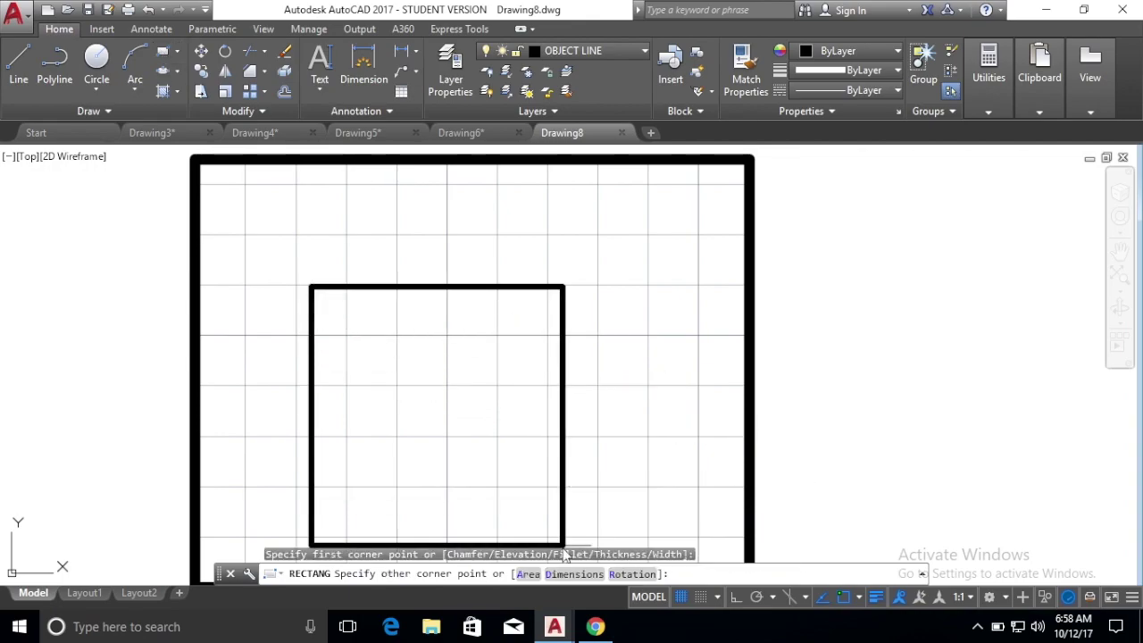
pyautogui.write('D')
pyautogui.press('Return')
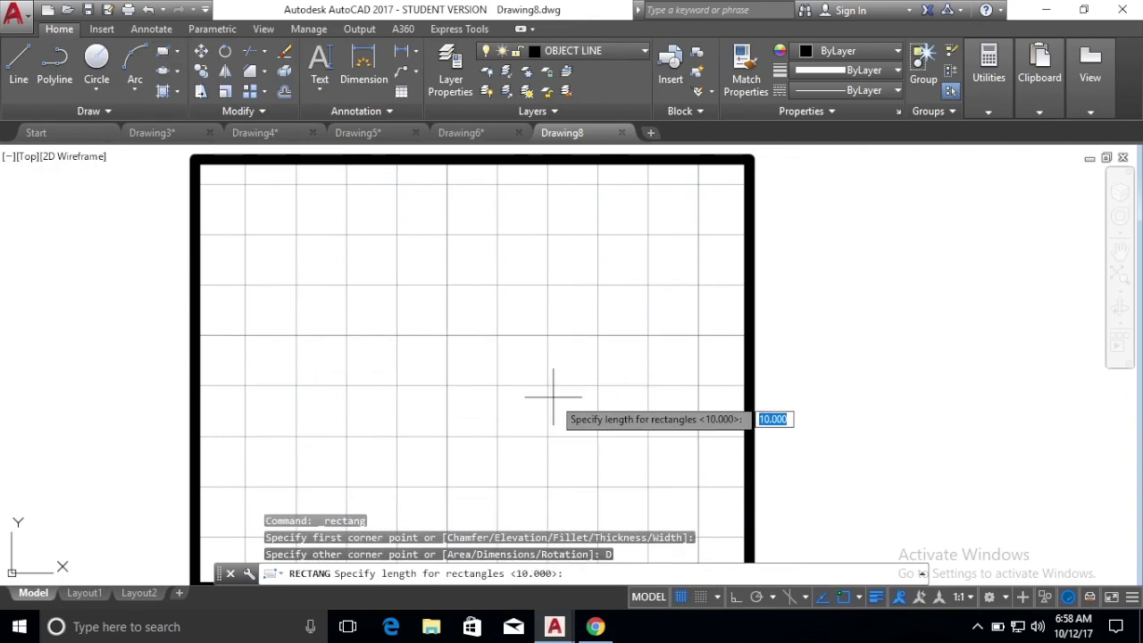
pyautogui.write('6')
pyautogui.press('Return')
pyautogui.write('3')
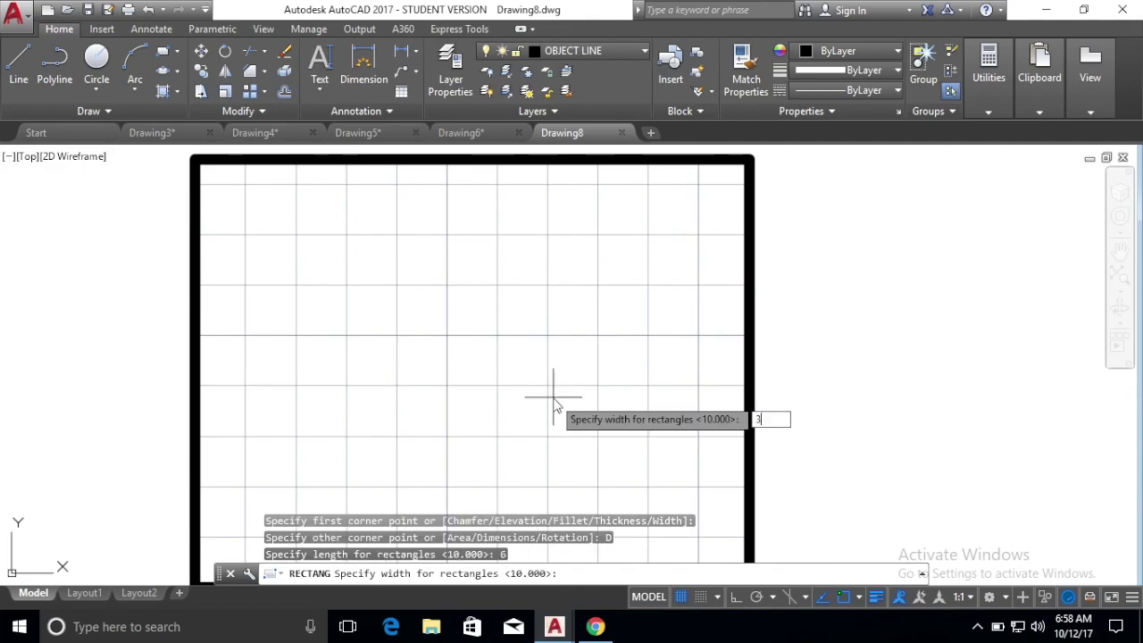
pyautogui.press('Return')
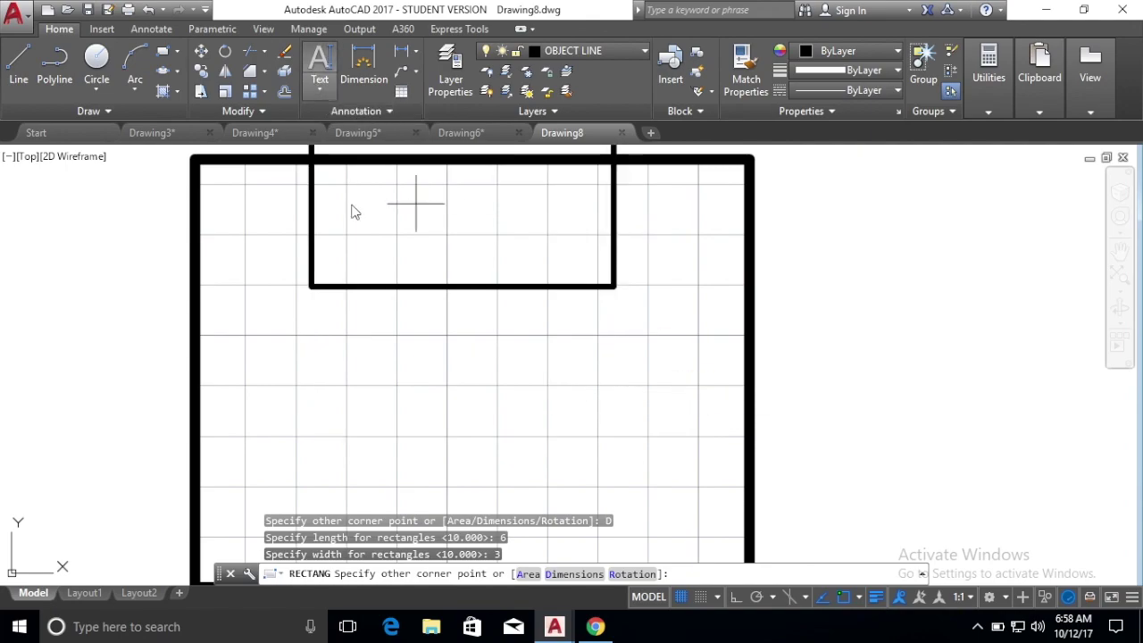
pyautogui.click(563, 437)
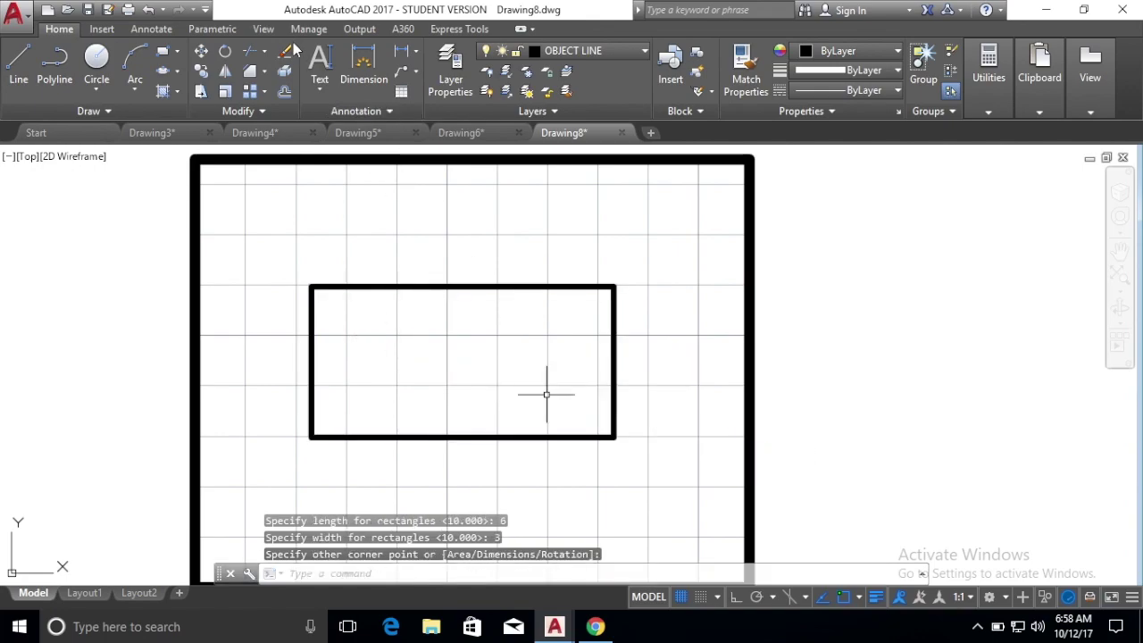
# Start single-line text with Middle justification, placed midway between the rectangle's lower-left and upper-right corners
pyautogui.click(323, 86)
pyautogui.click(326, 154)
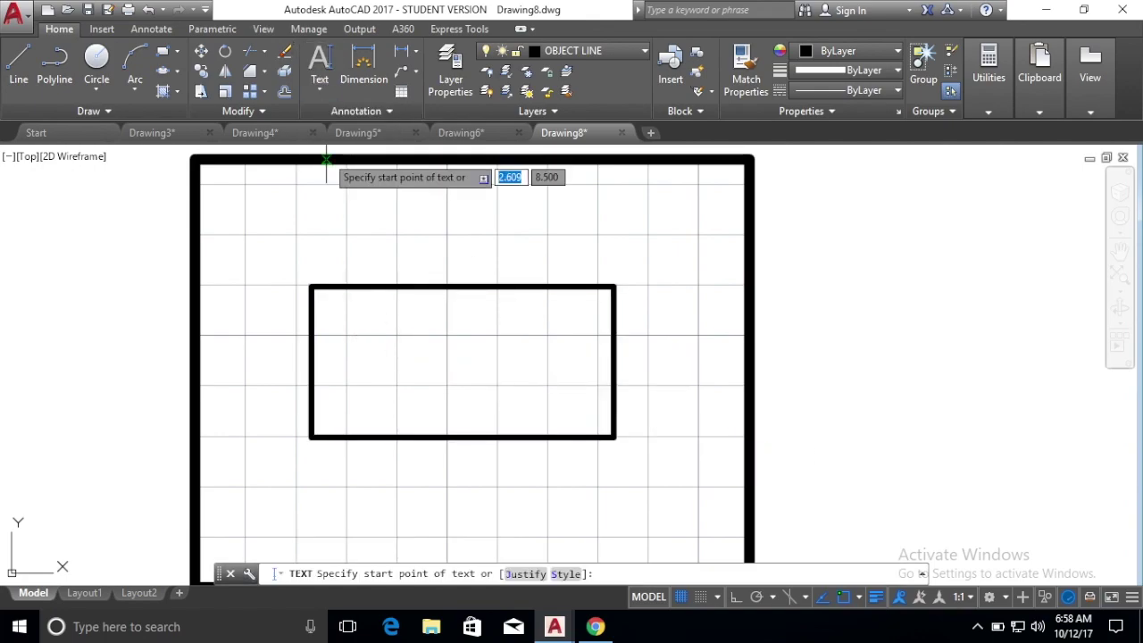
pyautogui.write('j')
pyautogui.press('Return')
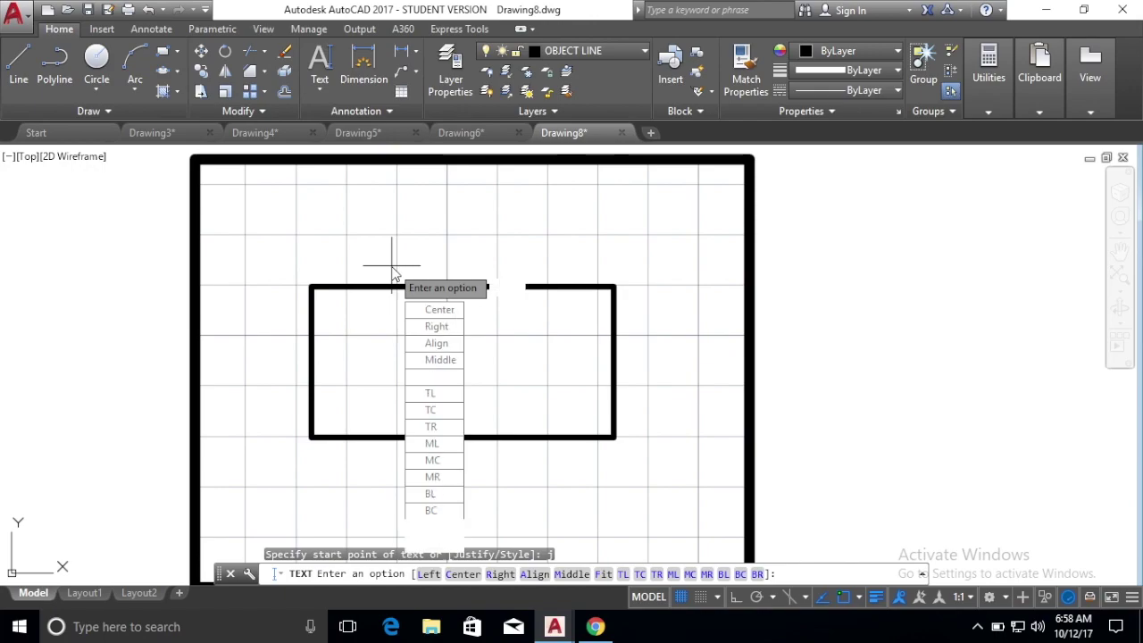
pyautogui.write('m')
pyautogui.press('Return')
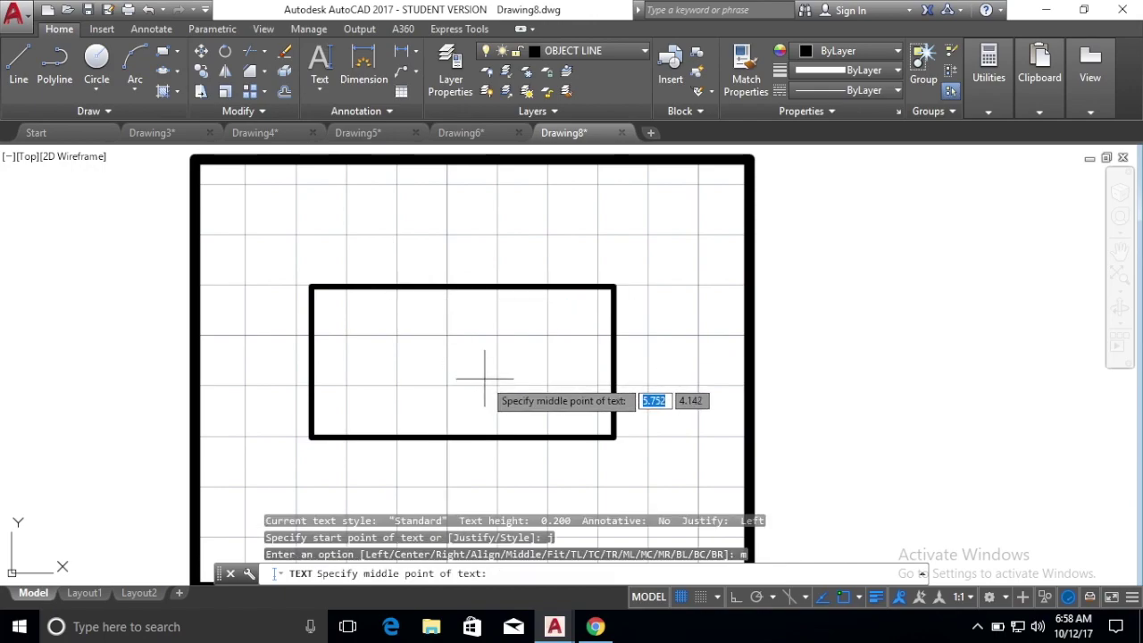
pyautogui.write('m2p')
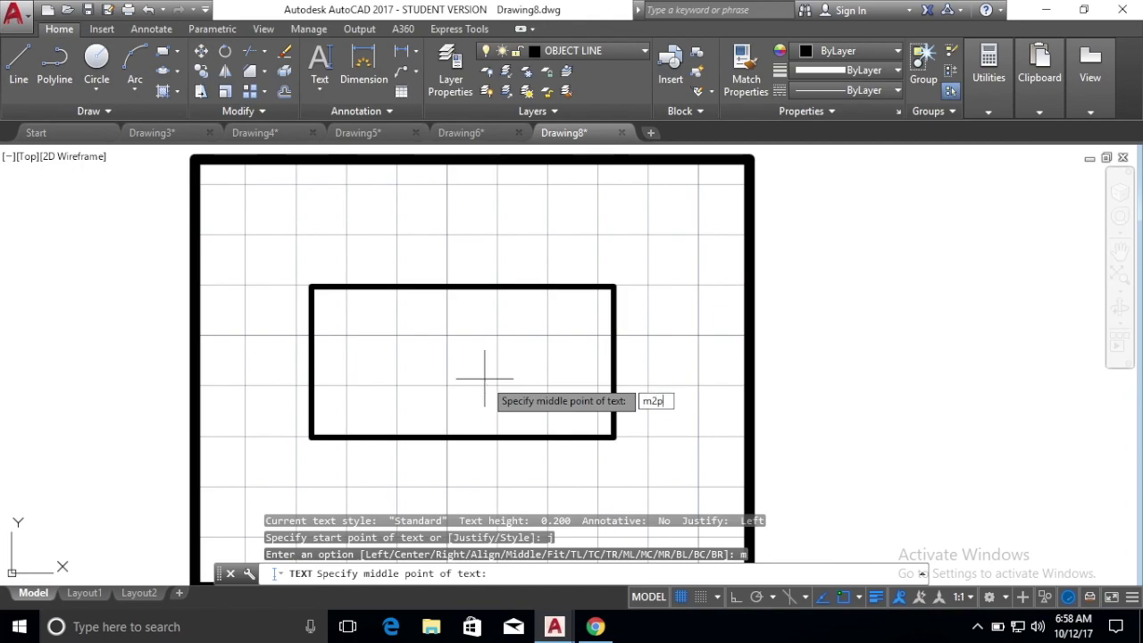
pyautogui.press('Return')
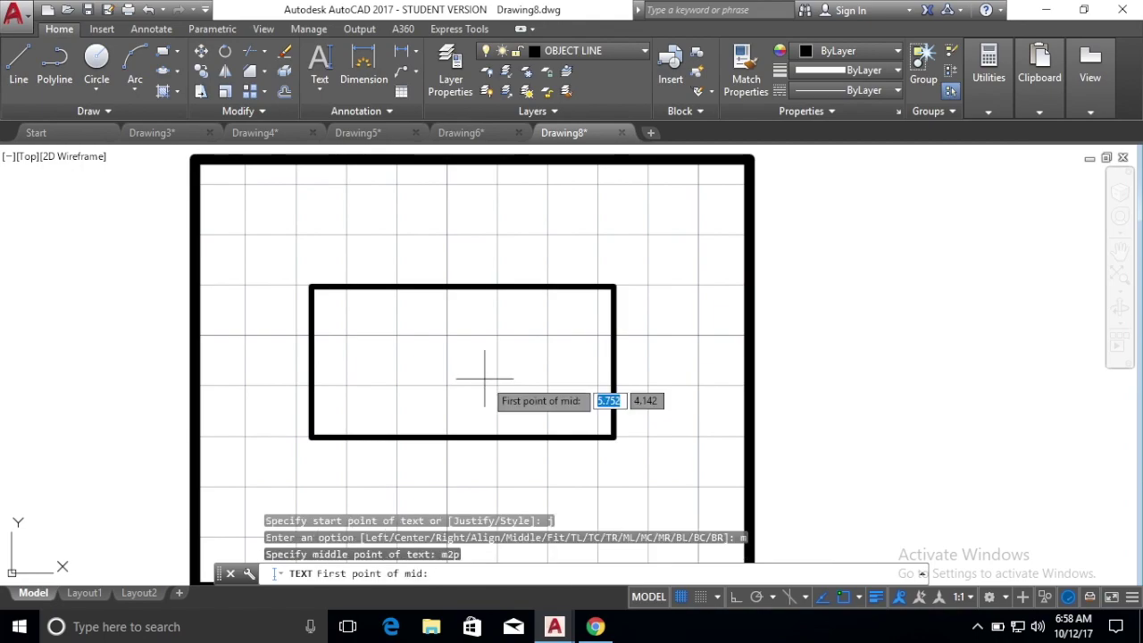
pyautogui.click(310, 437)
pyautogui.click(613, 286)
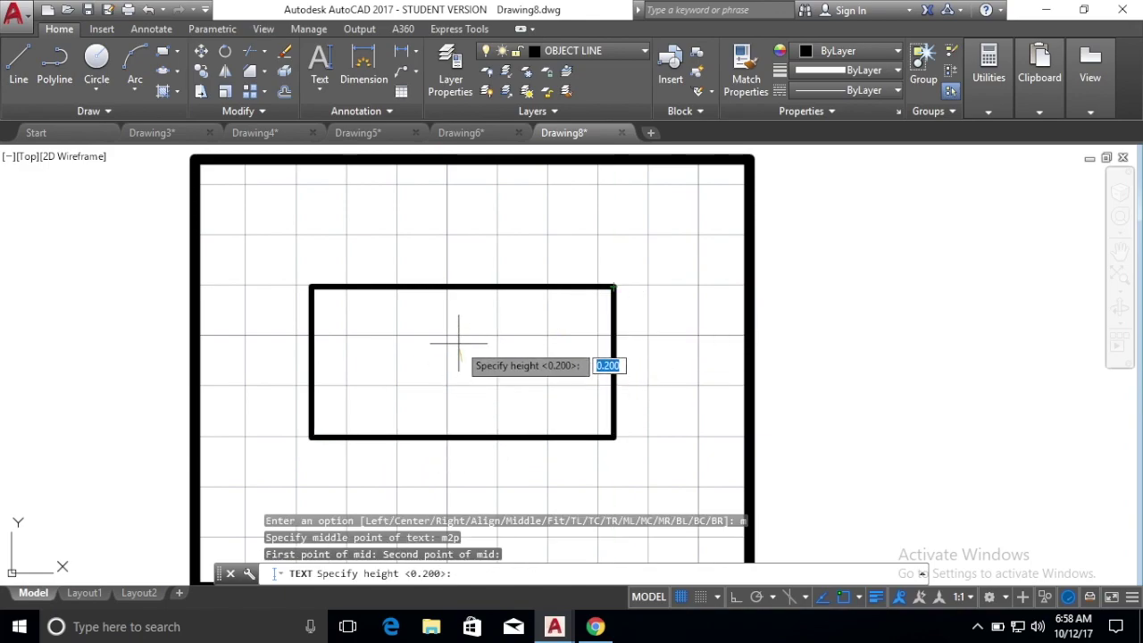
# Set the text height to 1 and rotation to 0, enter MIDDLE, and finish the text
pyautogui.write('1')
pyautogui.press('Return')
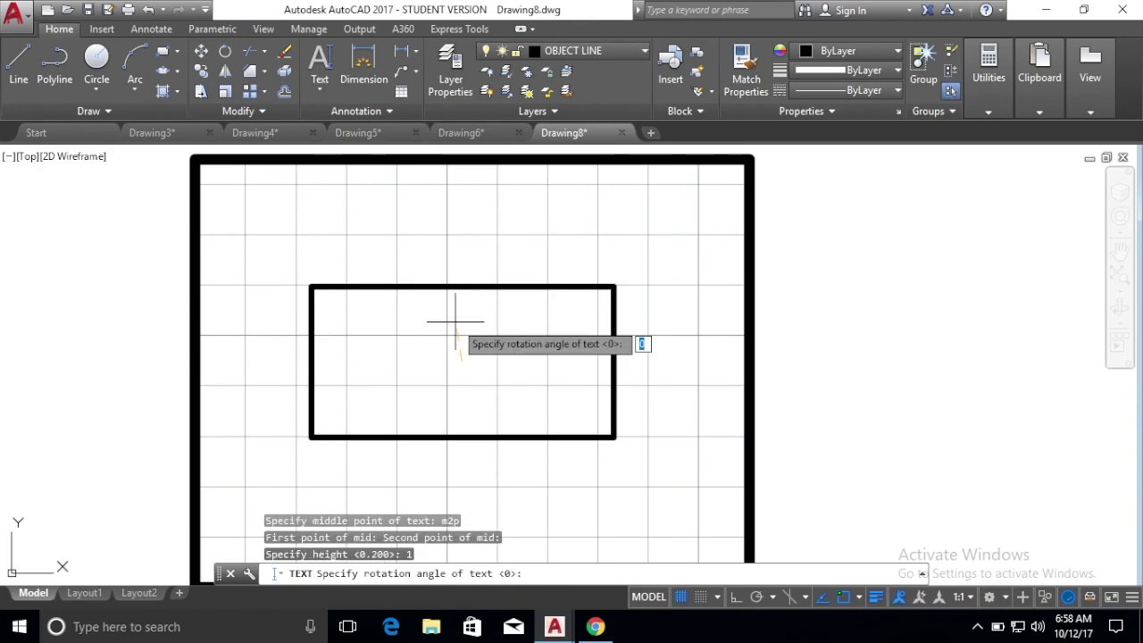
pyautogui.press('Return')
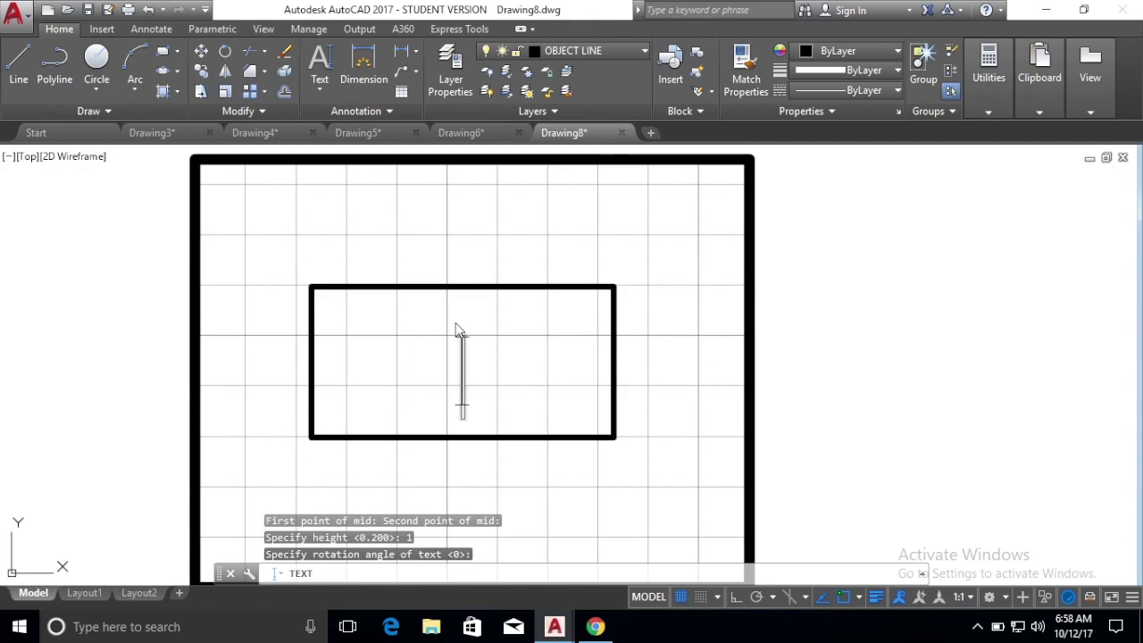
pyautogui.write('m')
pyautogui.press('BackSpace')
pyautogui.write('MIDDLE')
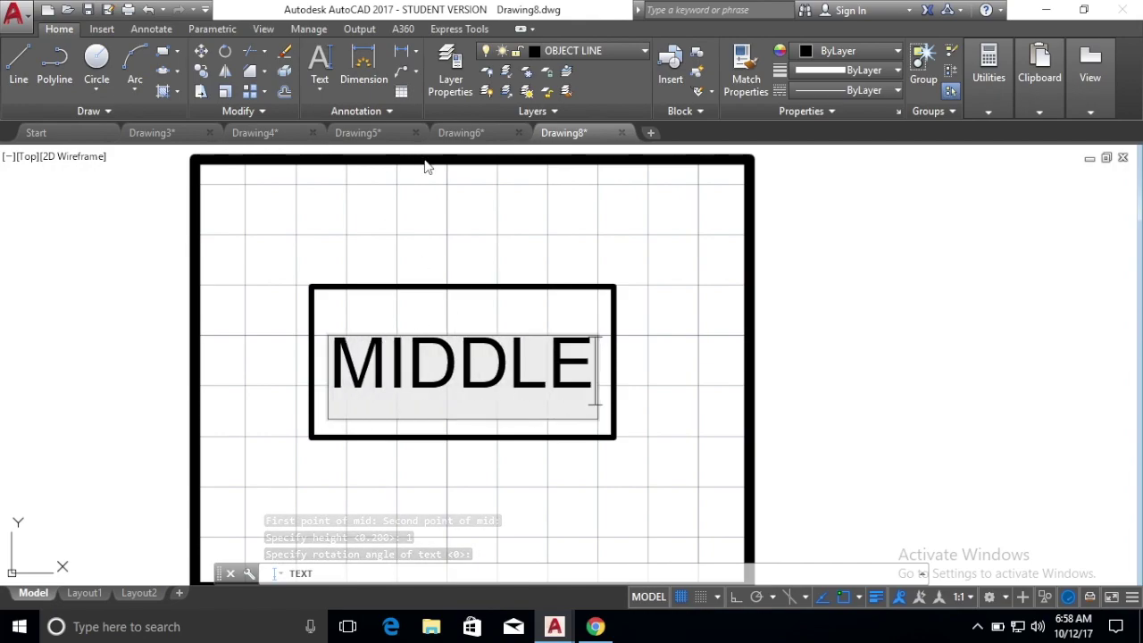
pyautogui.click(437, 207)
pyautogui.press('Return')
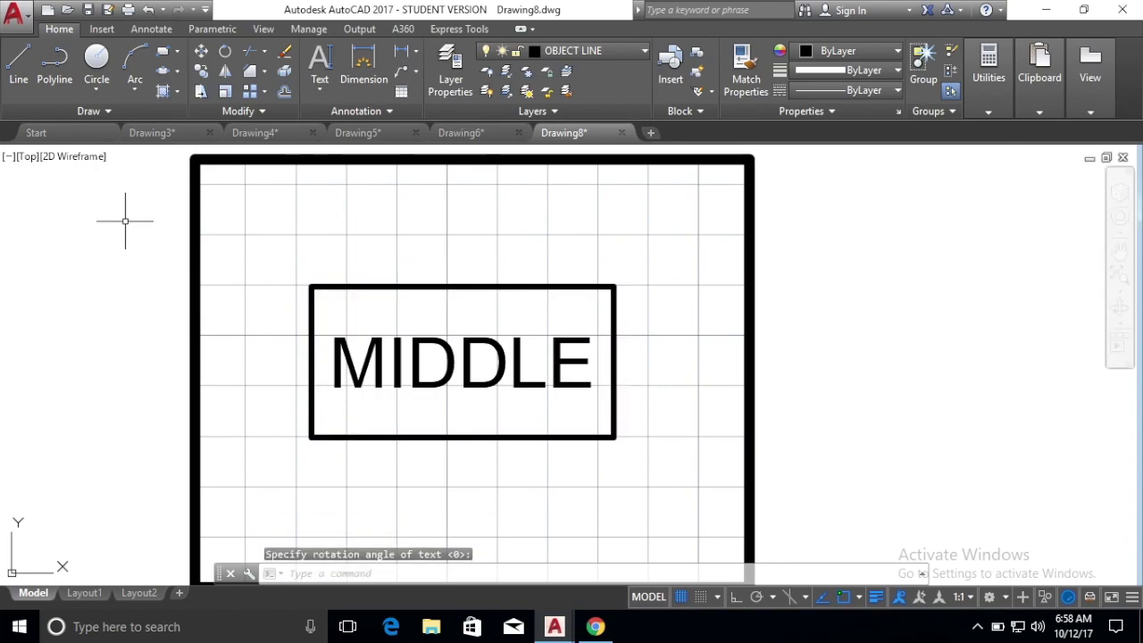
# Start a new drawing
pyautogui.click(650, 133)
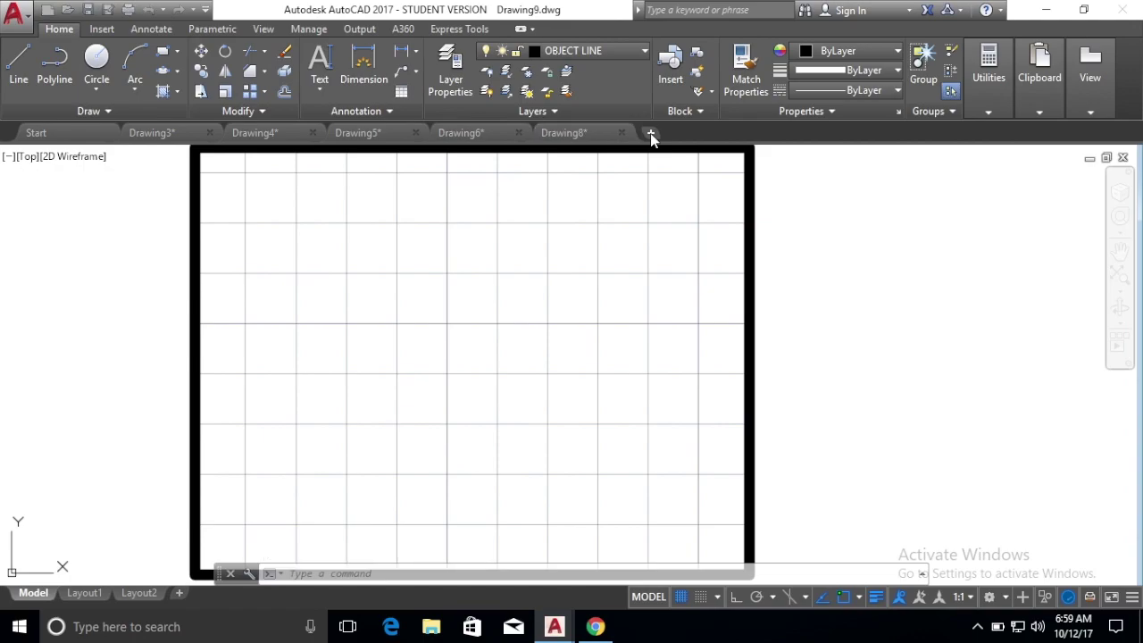
pyautogui.moveTo(650, 133)
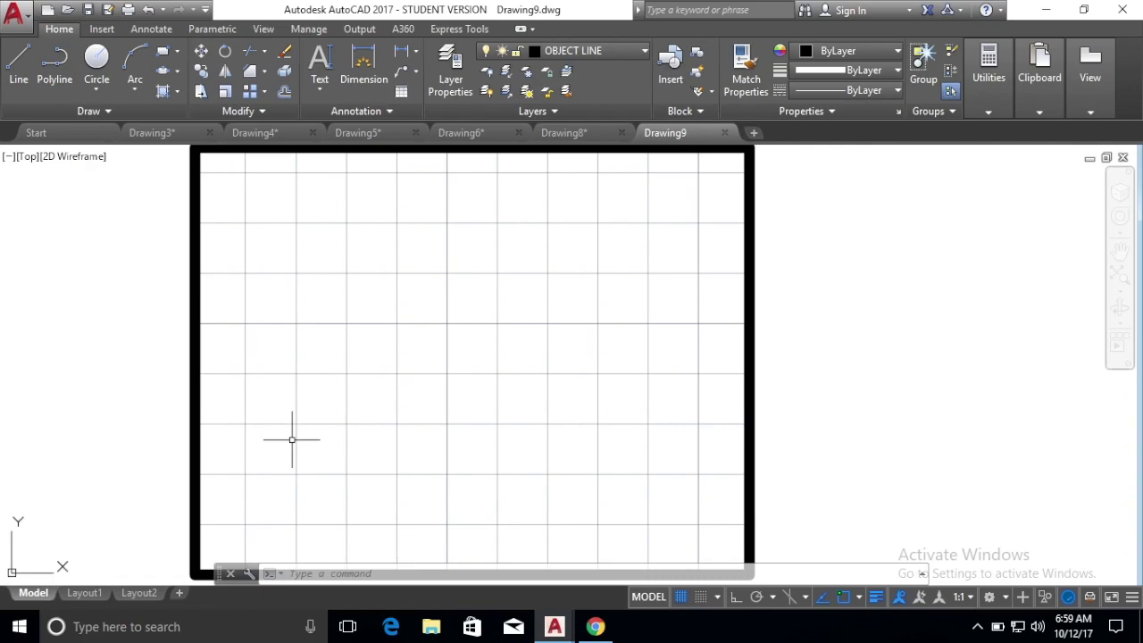
# Draw a rectangle 6 long and 3 wide near the middle of the Drawing9 border, using the Dimensions option
pyautogui.click(163, 51)
pyautogui.click(327, 267)
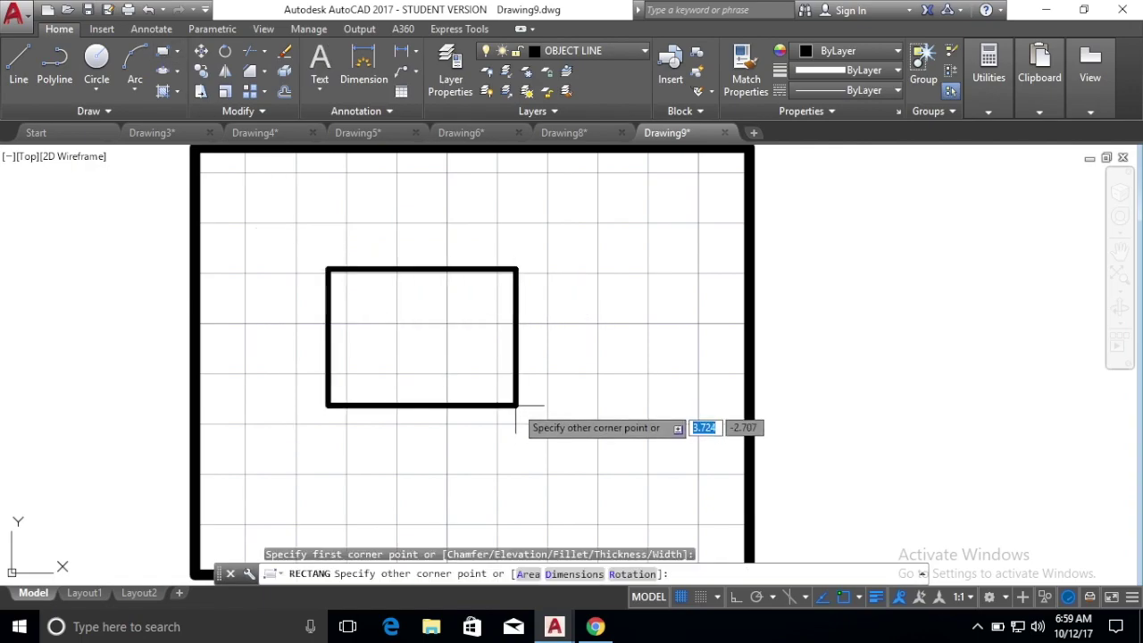
pyautogui.write('d')
pyautogui.press('Return')
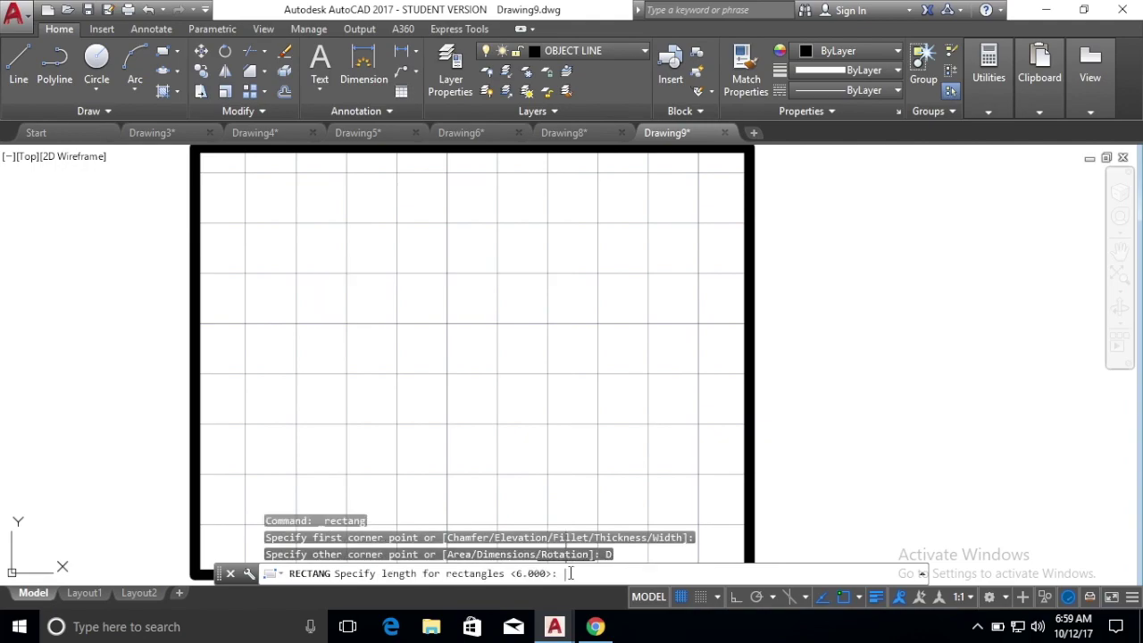
pyautogui.write('6')
pyautogui.press('Return')
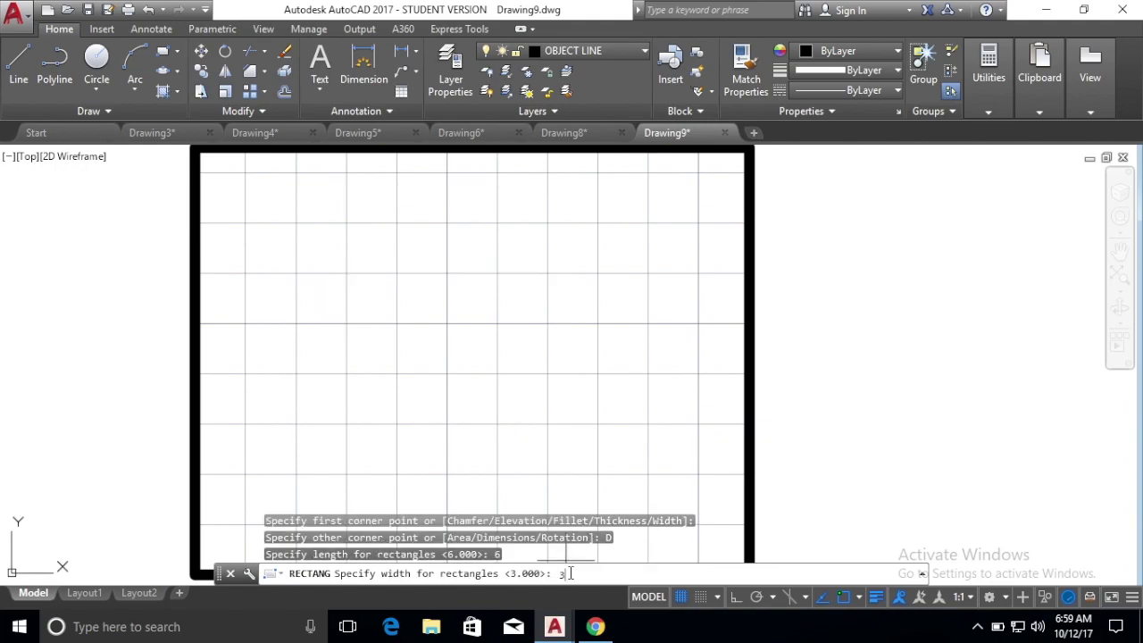
pyautogui.write('3')
pyautogui.press('Return')
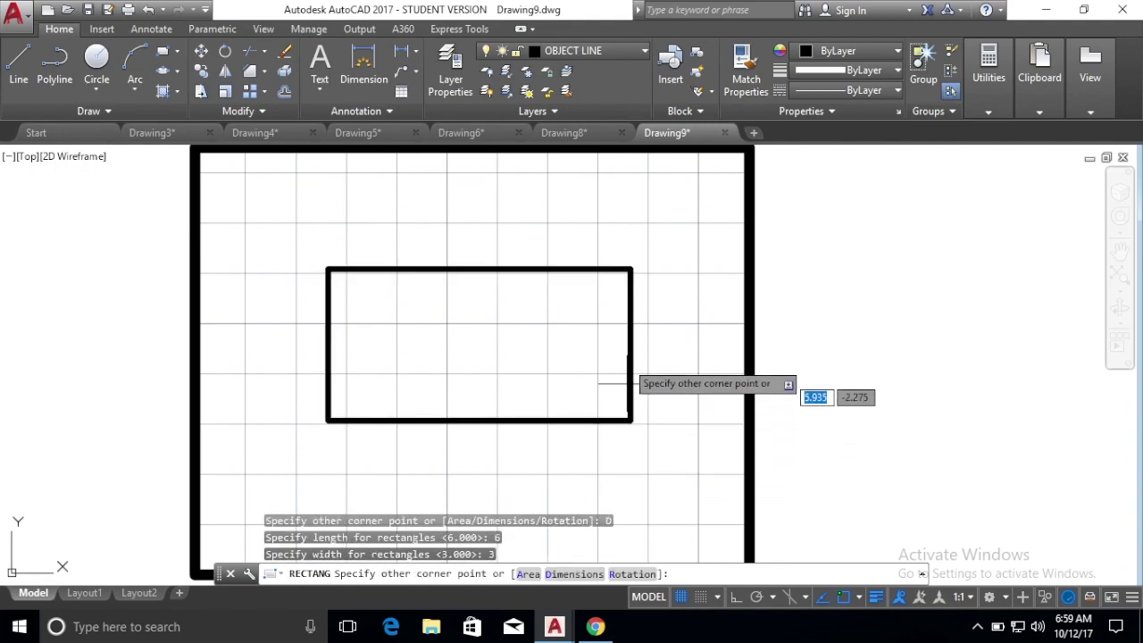
pyautogui.click(641, 374)
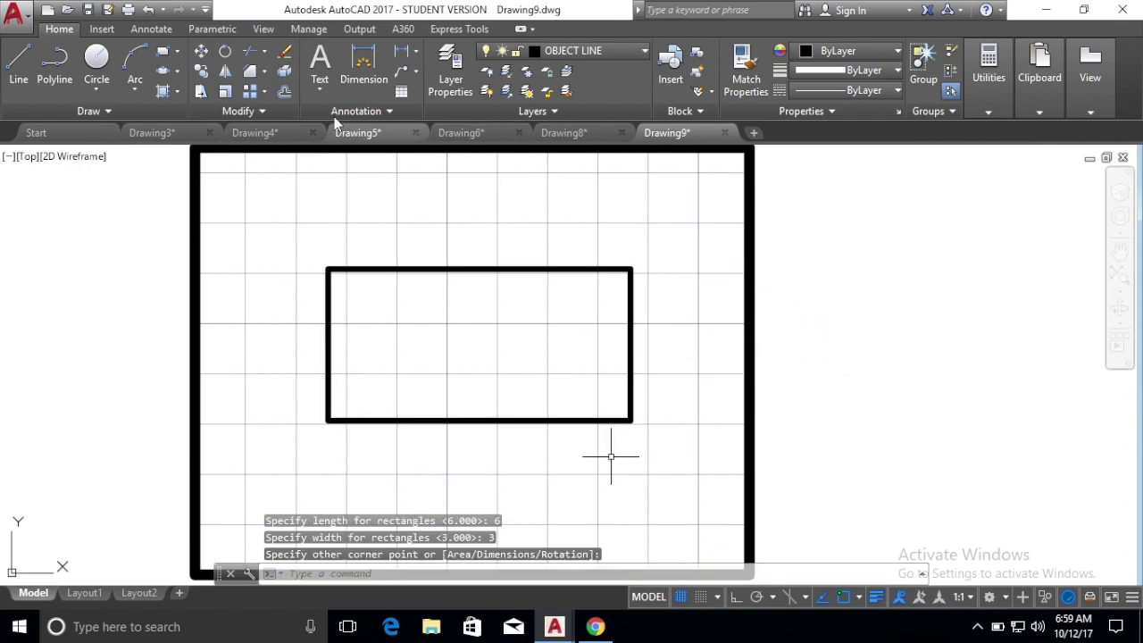
# Start multiline text with its text box spanning the rectangle from the upper-left corner to the lower-right corner
pyautogui.click(320, 90)
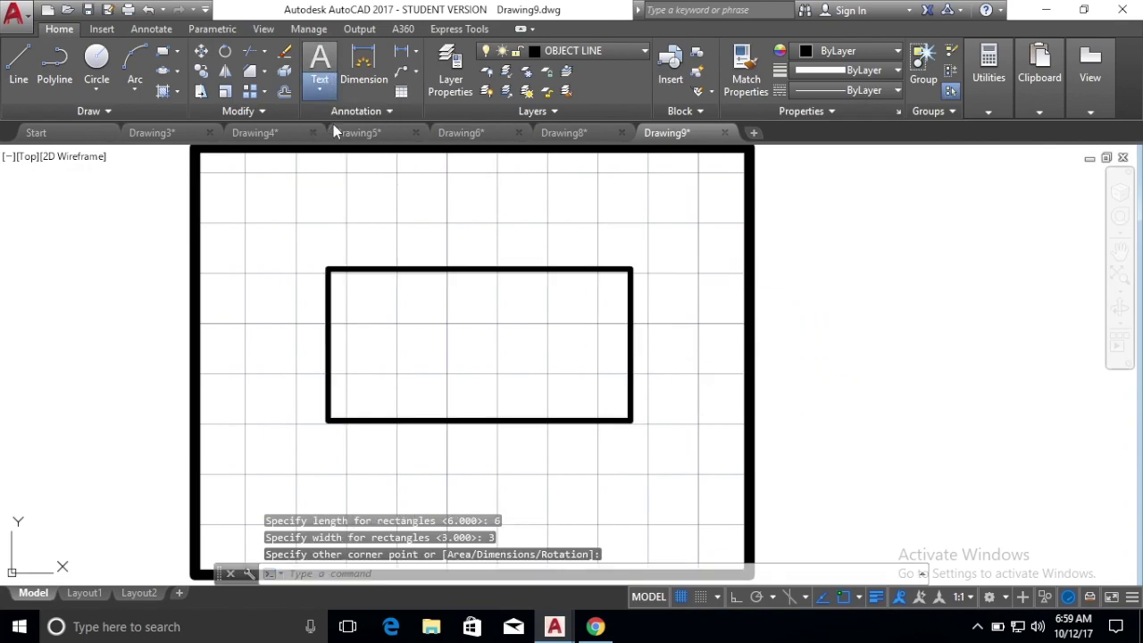
pyautogui.moveTo(332, 124)
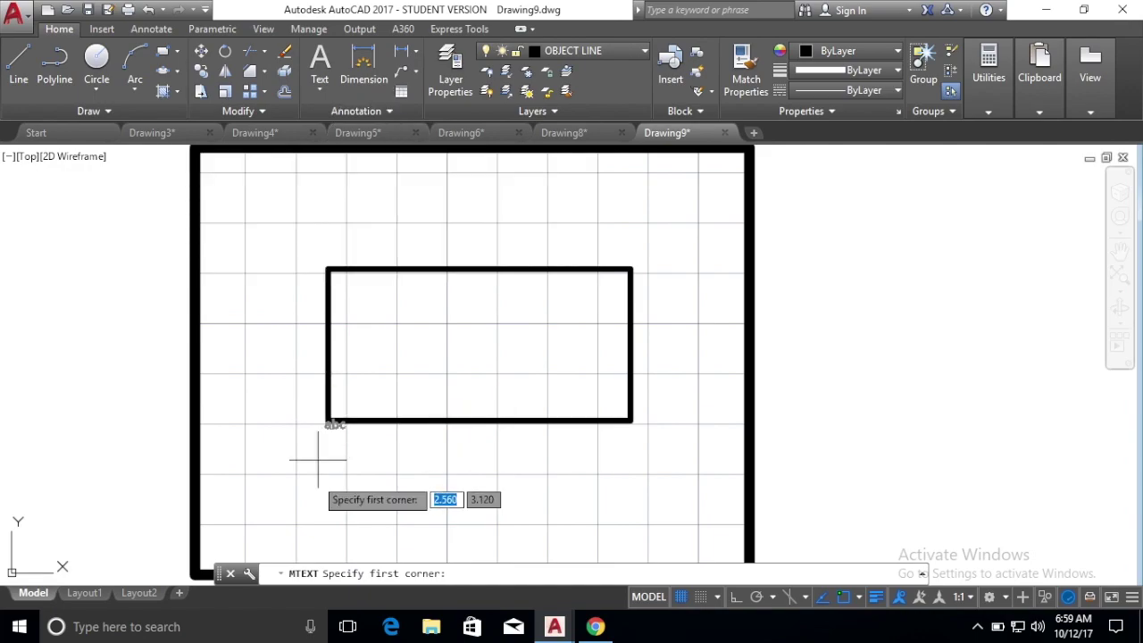
pyautogui.click(327, 269)
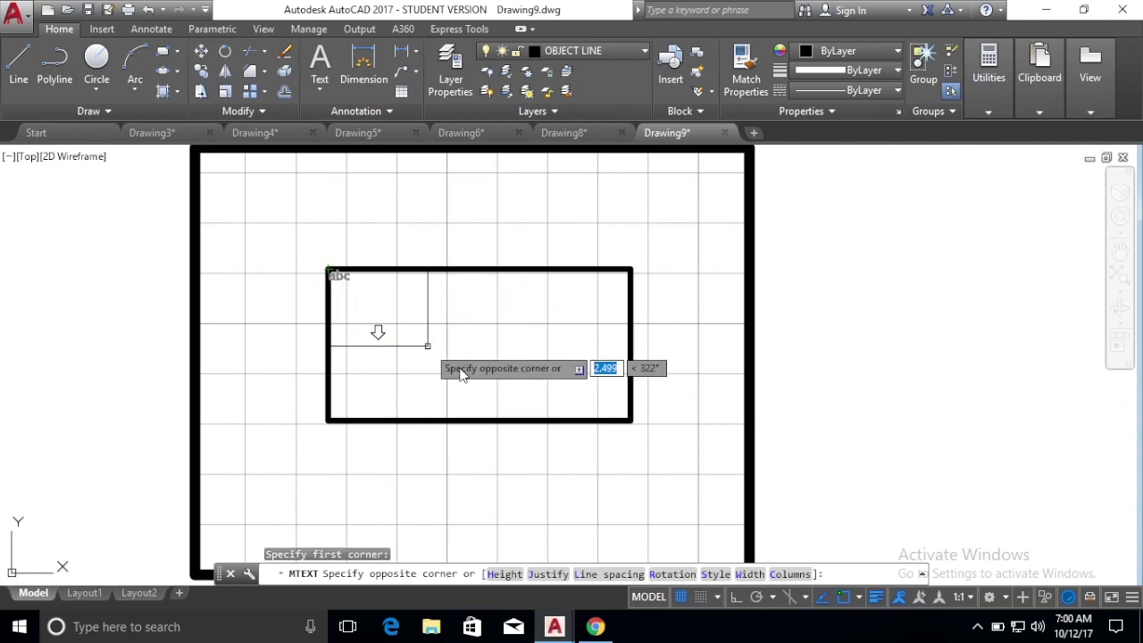
pyautogui.click(629, 419)
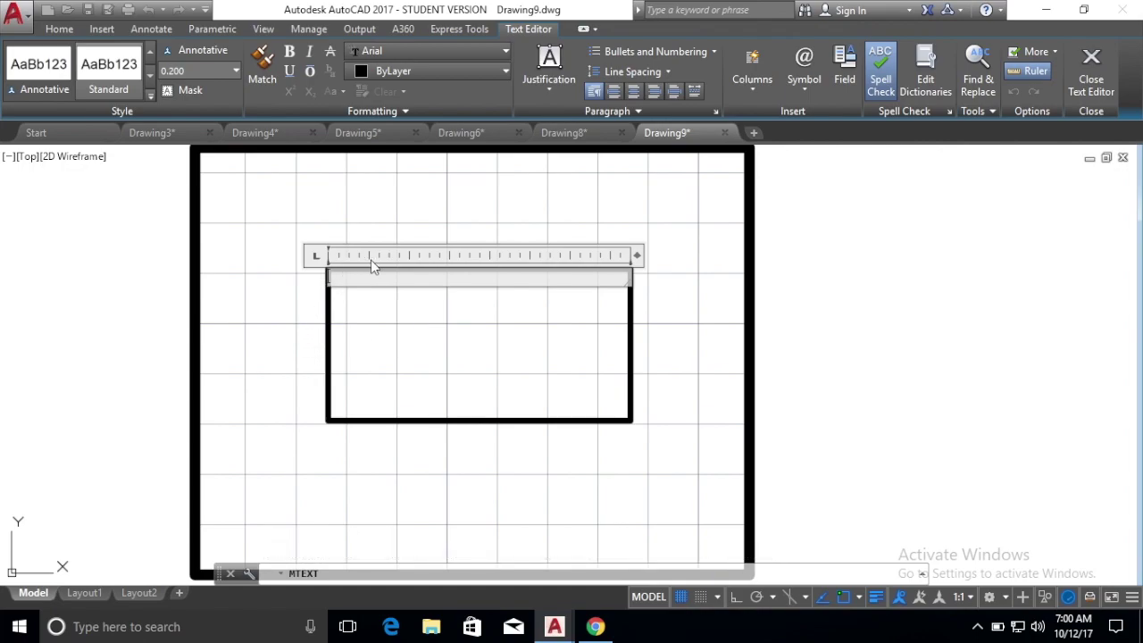
# Set the multiline text height to 1.000 and its font to SansSerif
pyautogui.click(215, 71)
pyautogui.click(233, 71)
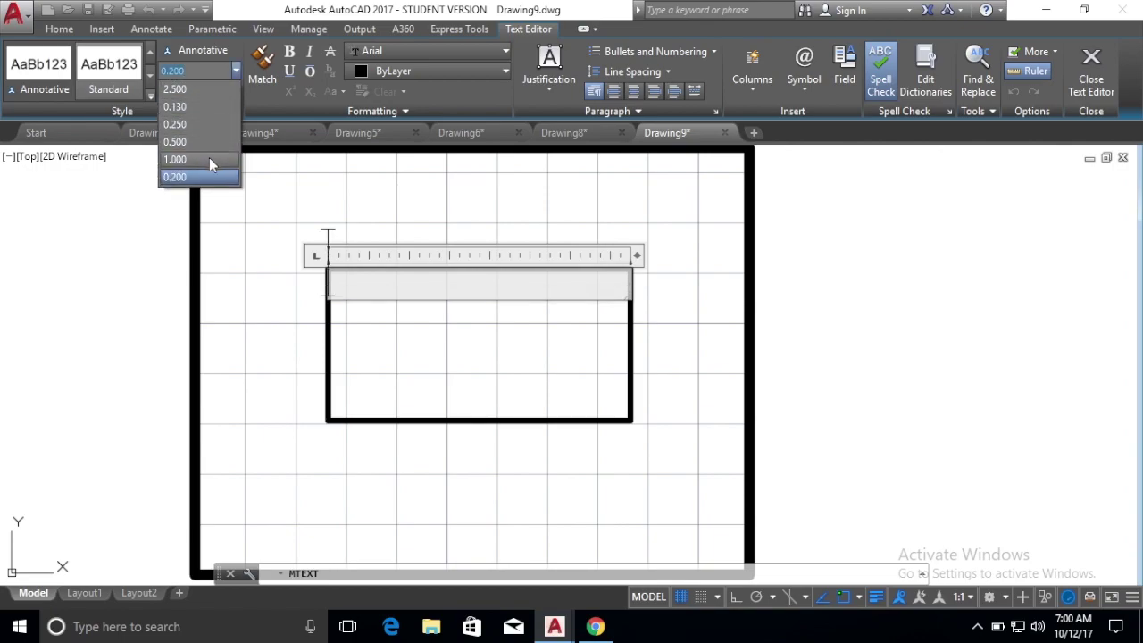
pyautogui.click(209, 159)
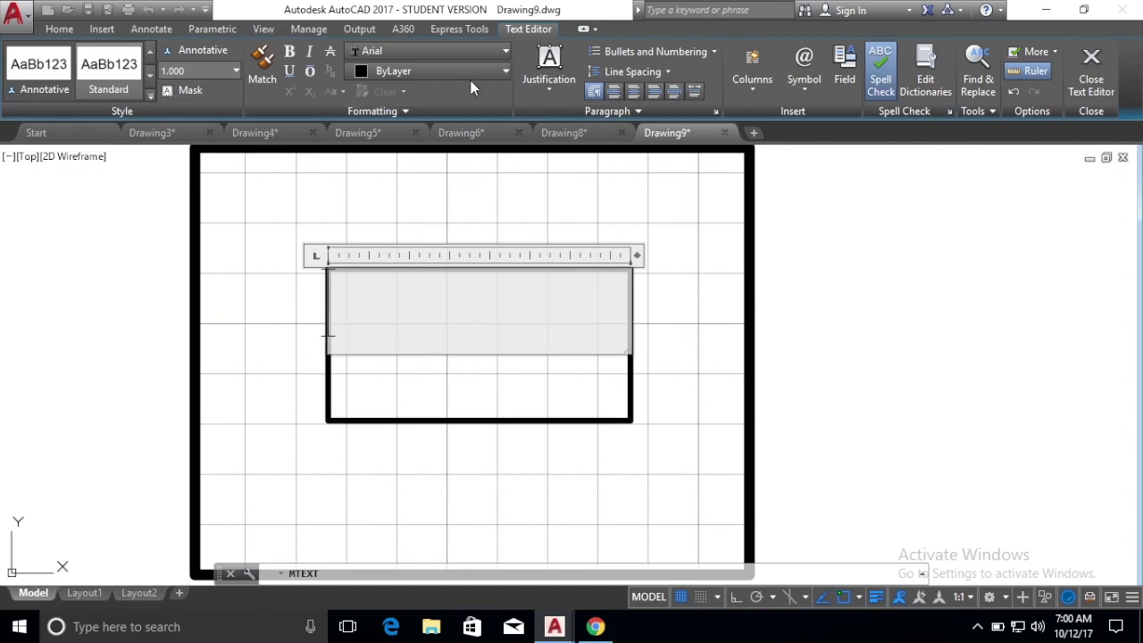
pyautogui.click(453, 51)
pyautogui.scroll(-10, 453, 54)
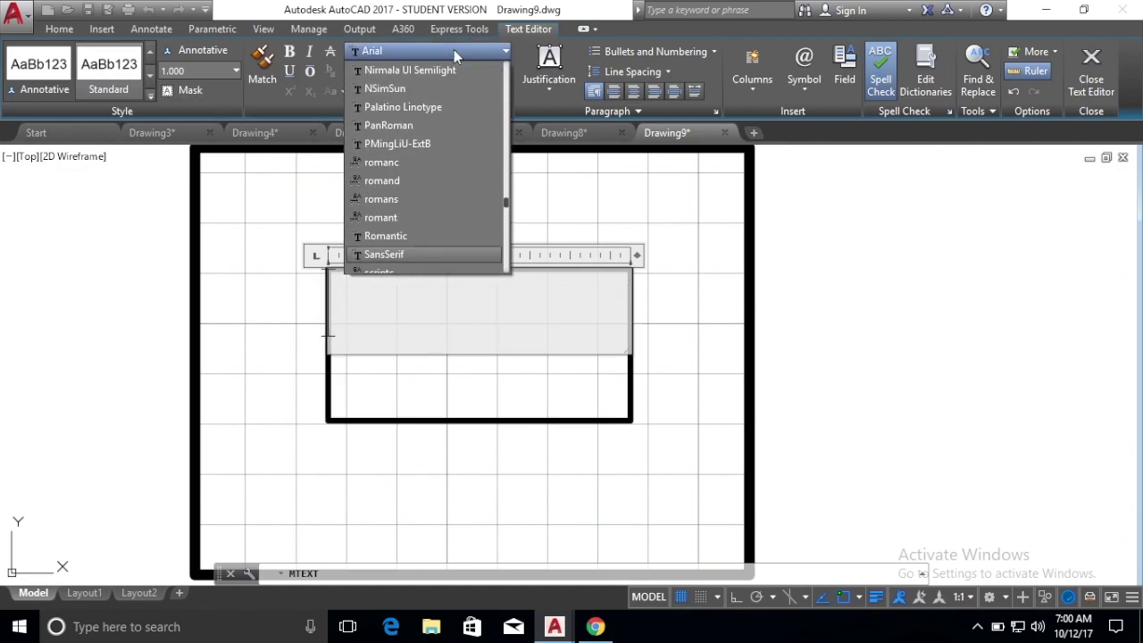
pyautogui.click(399, 253)
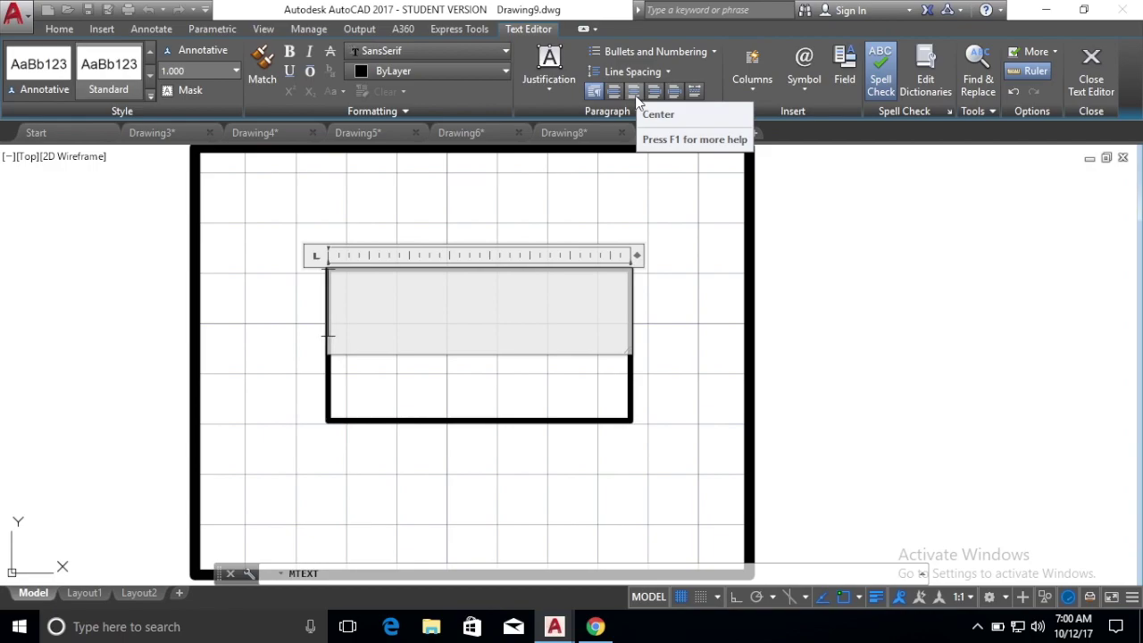
# Justify the multiline text as Middle Center, enter MIDDLE, and finish the text
pyautogui.click(567, 84)
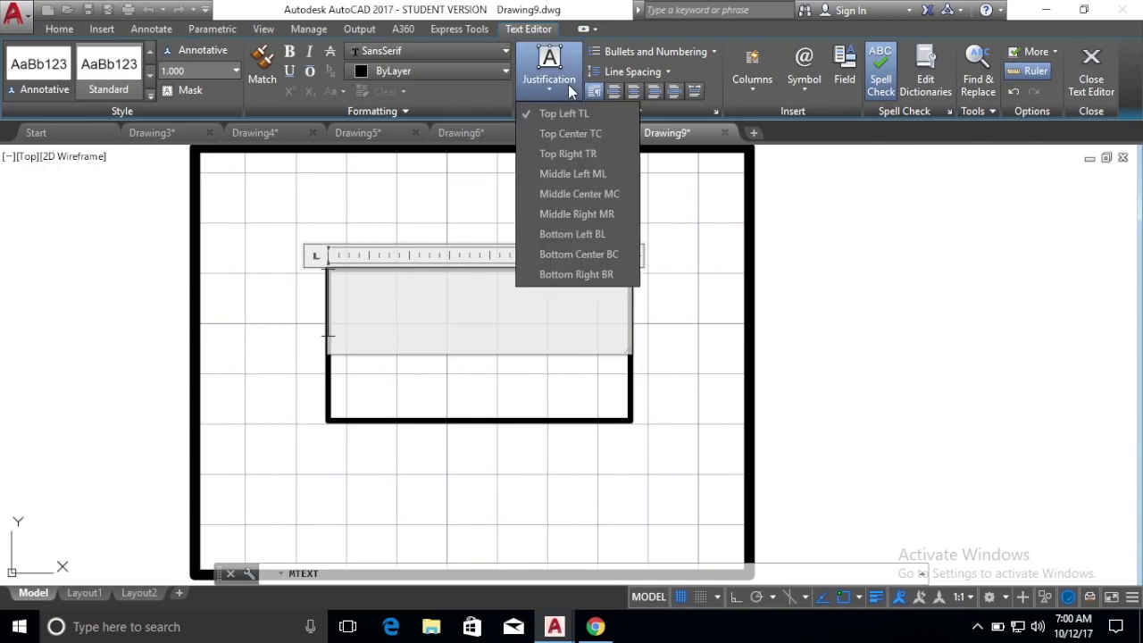
pyautogui.click(570, 195)
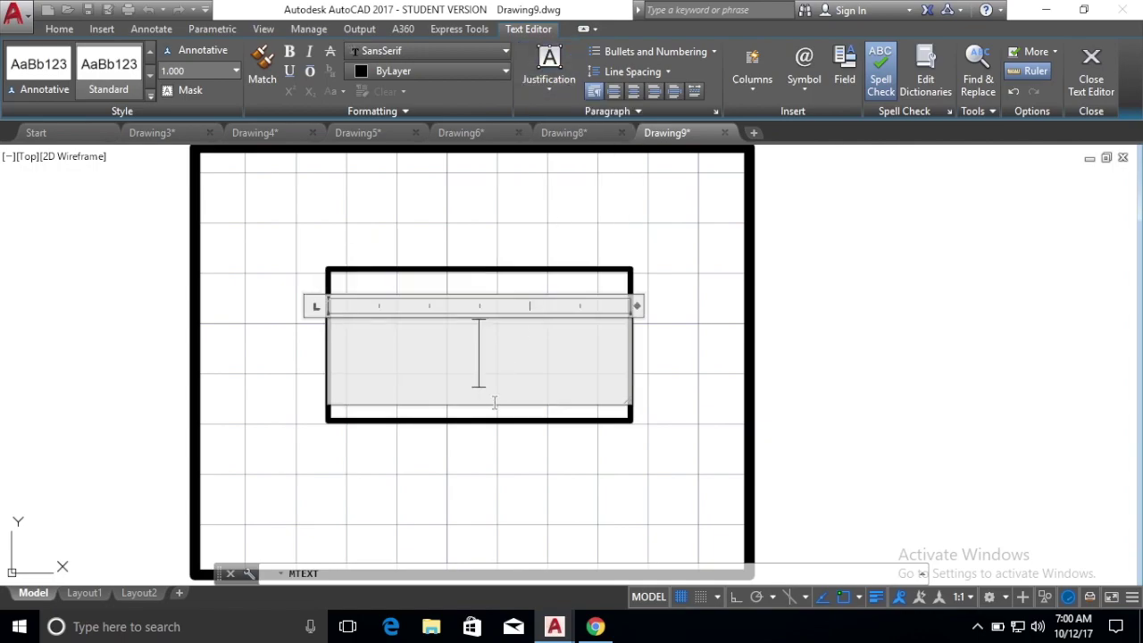
pyautogui.write('MIDDLE')
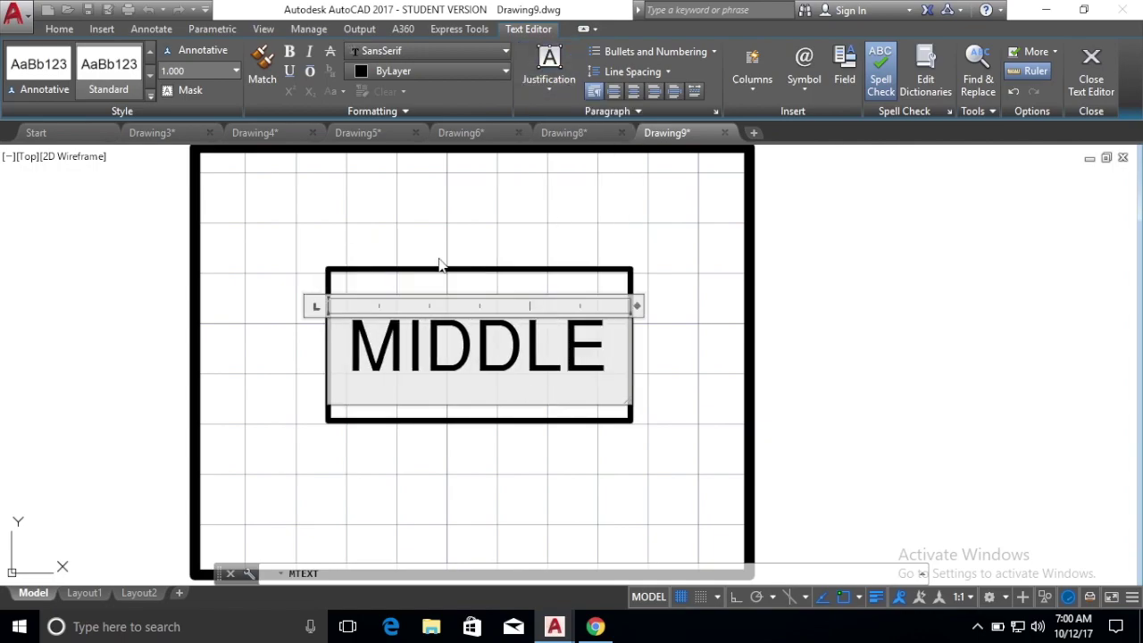
pyautogui.click(395, 206)
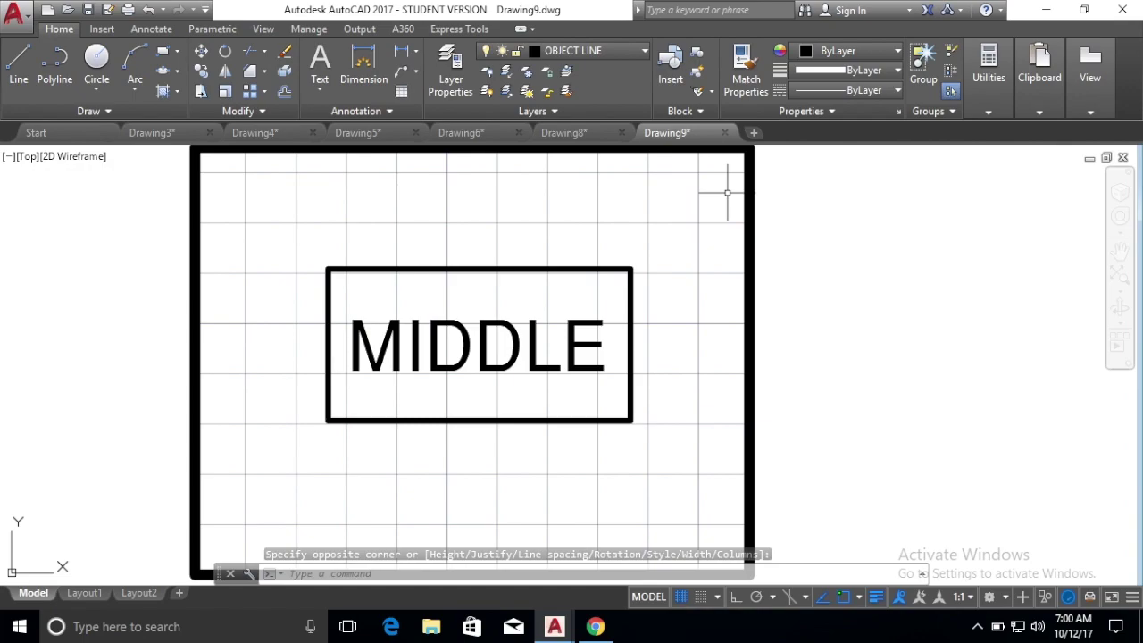
# Start a new drawing and, with Ortho on, draw a horizontal line 6 long in the upper middle of the border
pyautogui.click(754, 132)
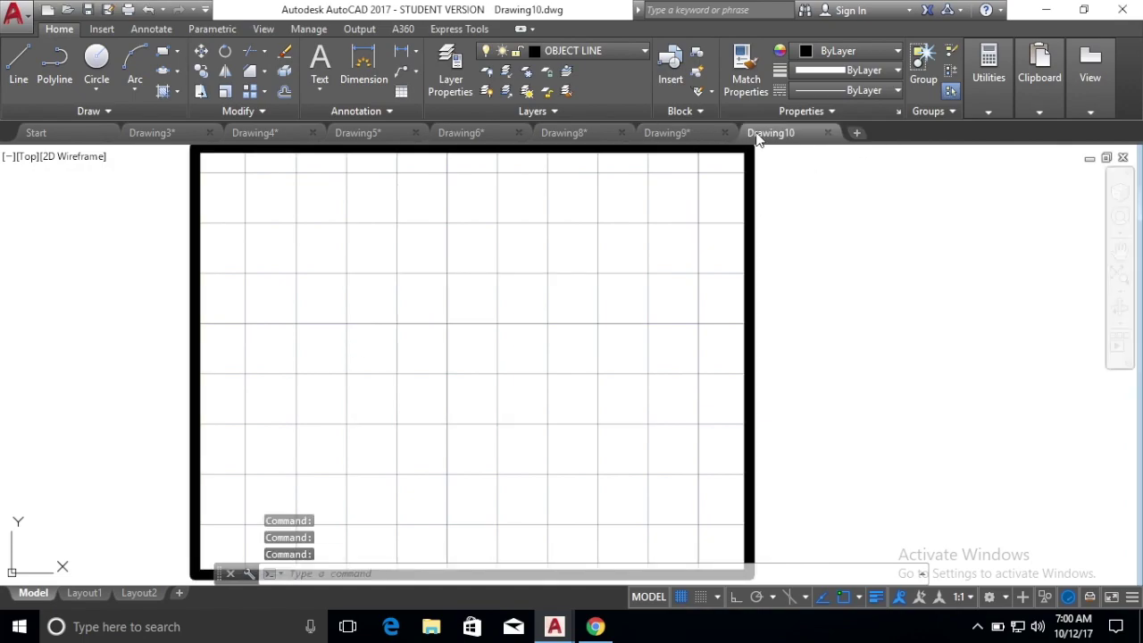
pyautogui.moveTo(757, 138)
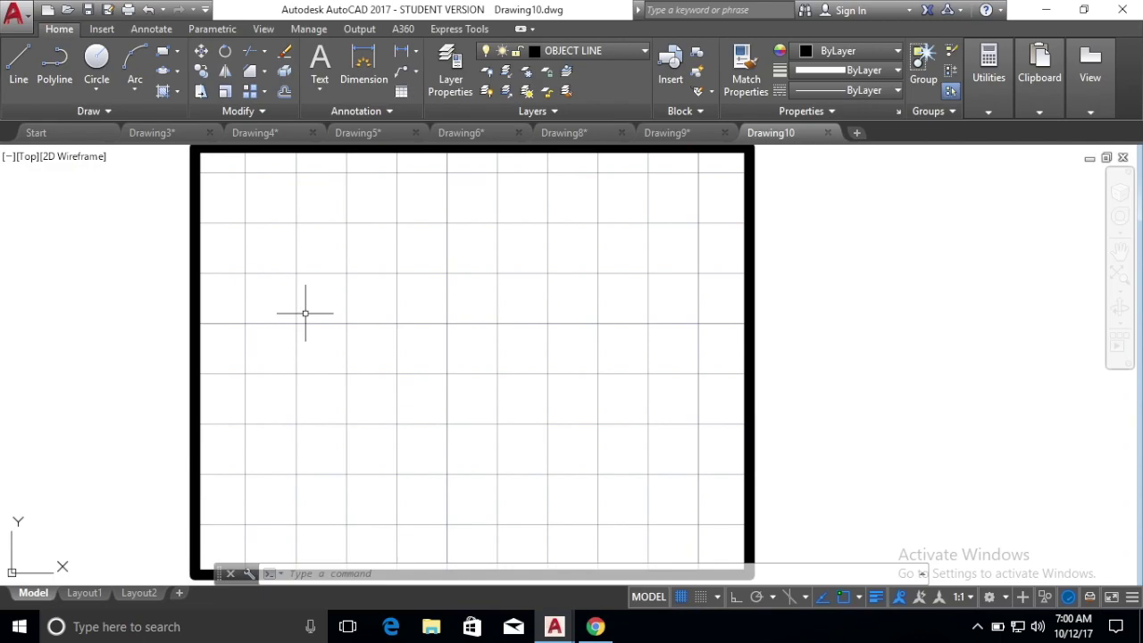
pyautogui.click(18, 64)
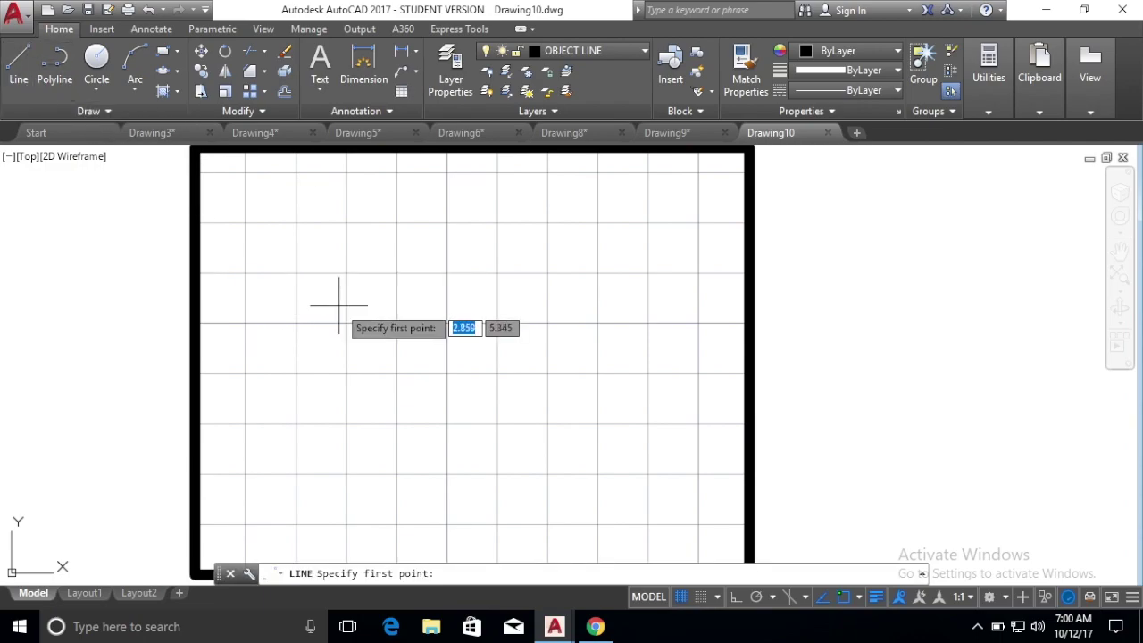
pyautogui.click(294, 302)
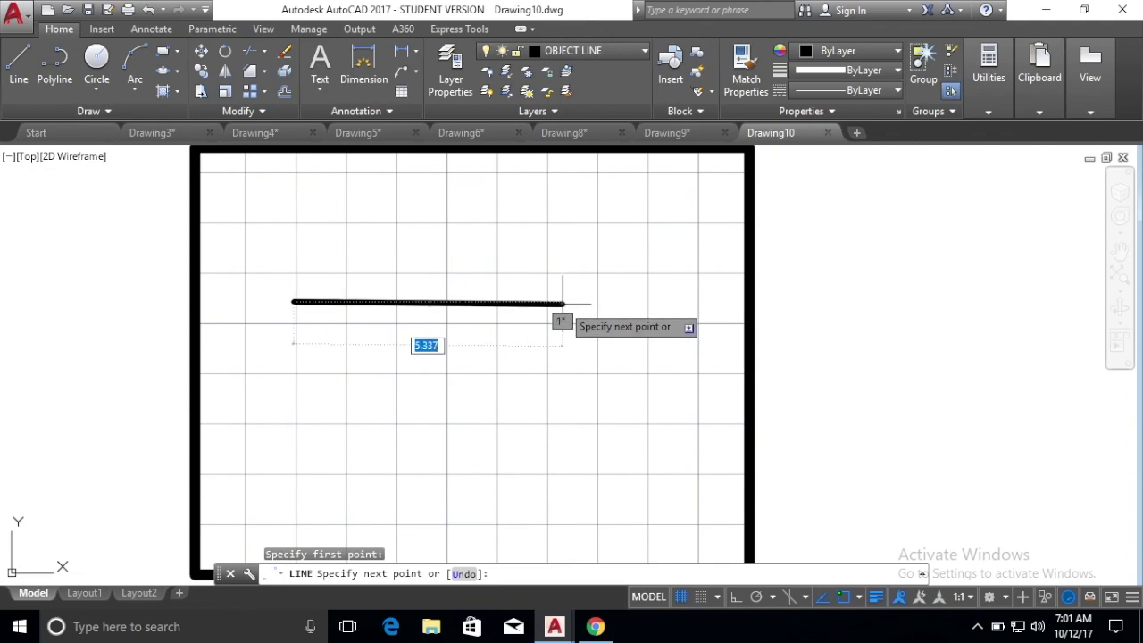
pyautogui.click(735, 597)
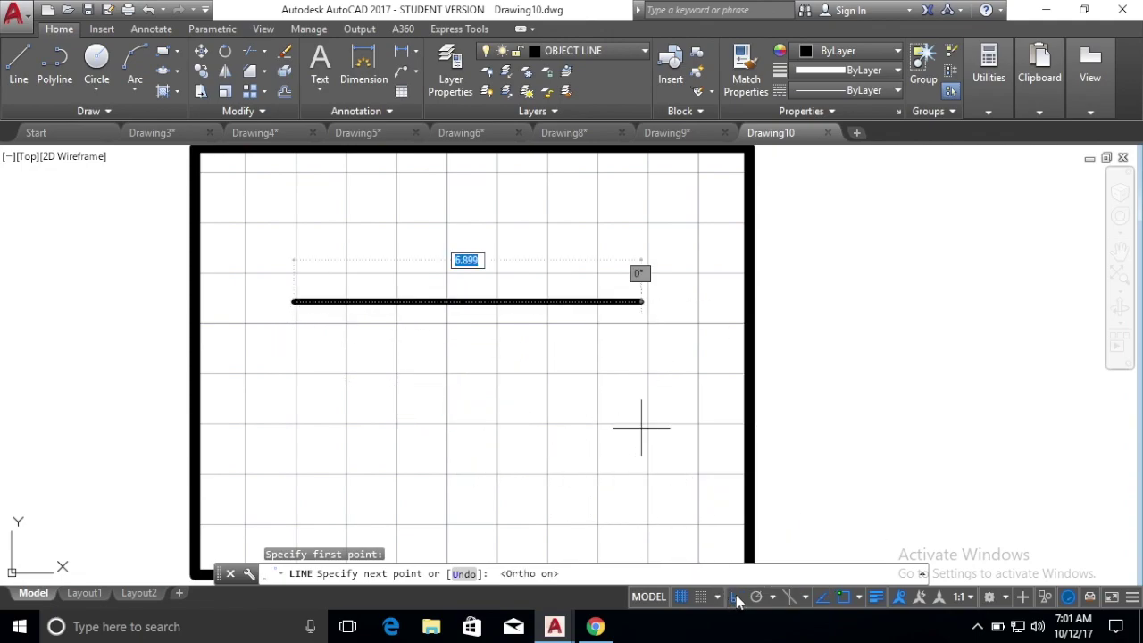
pyautogui.write('6')
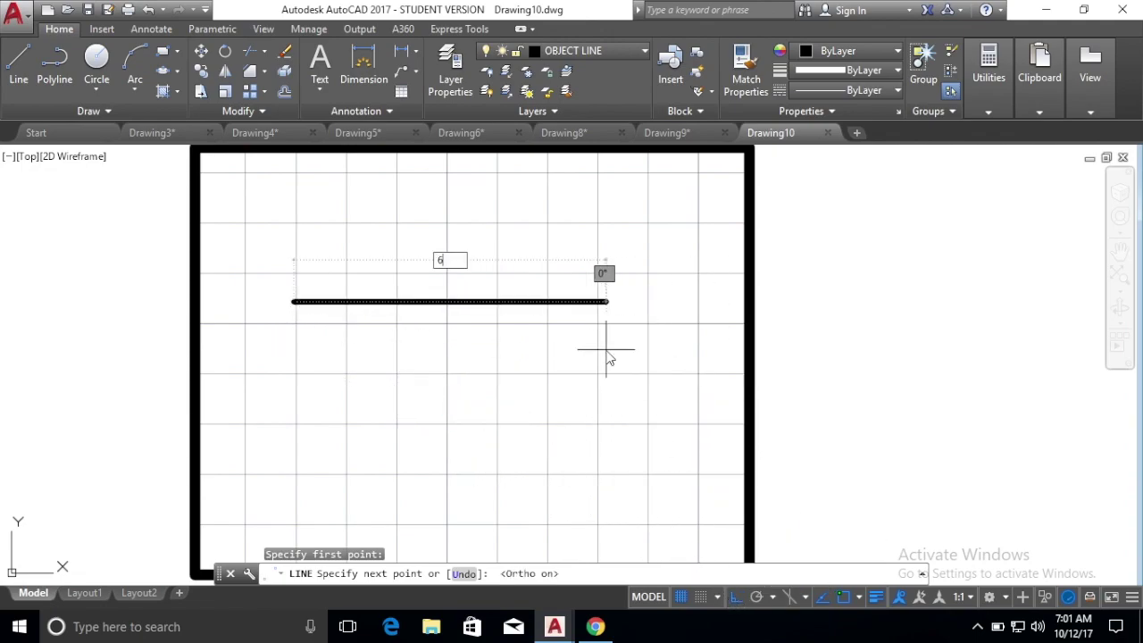
pyautogui.press('Return')
pyautogui.press('Return')
# Draw a second horizontal line 6 long below the first, with its start point aligned under the first line's left end
pyautogui.press('Return')
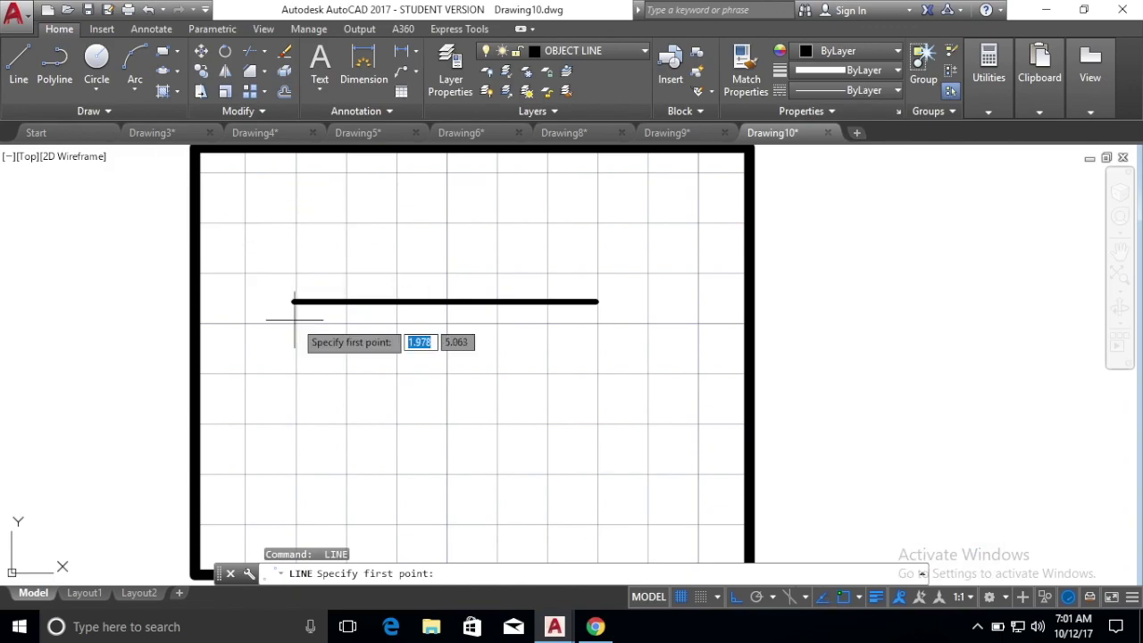
pyautogui.click(293, 396)
pyautogui.write('6')
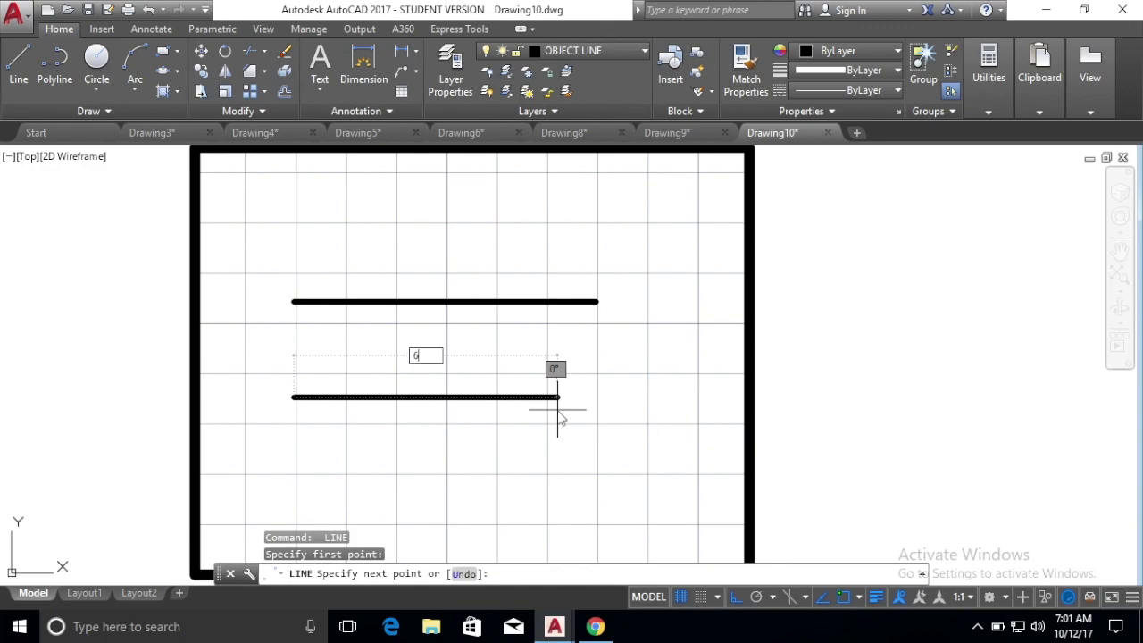
pyautogui.press('Return')
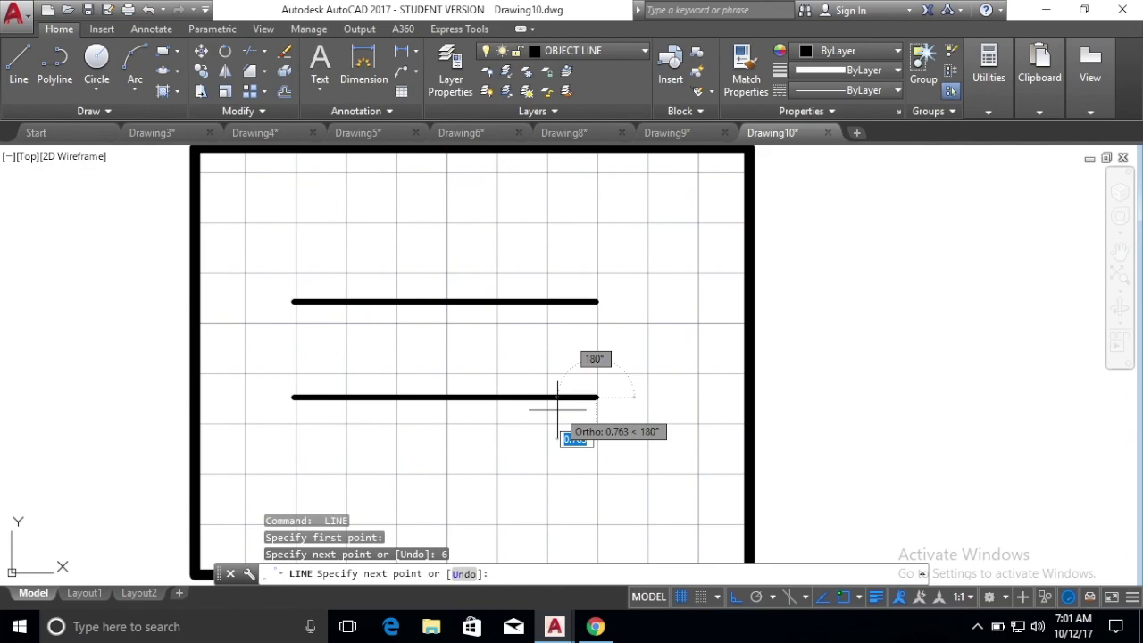
# Start single-line text with Center justification
pyautogui.click(323, 85)
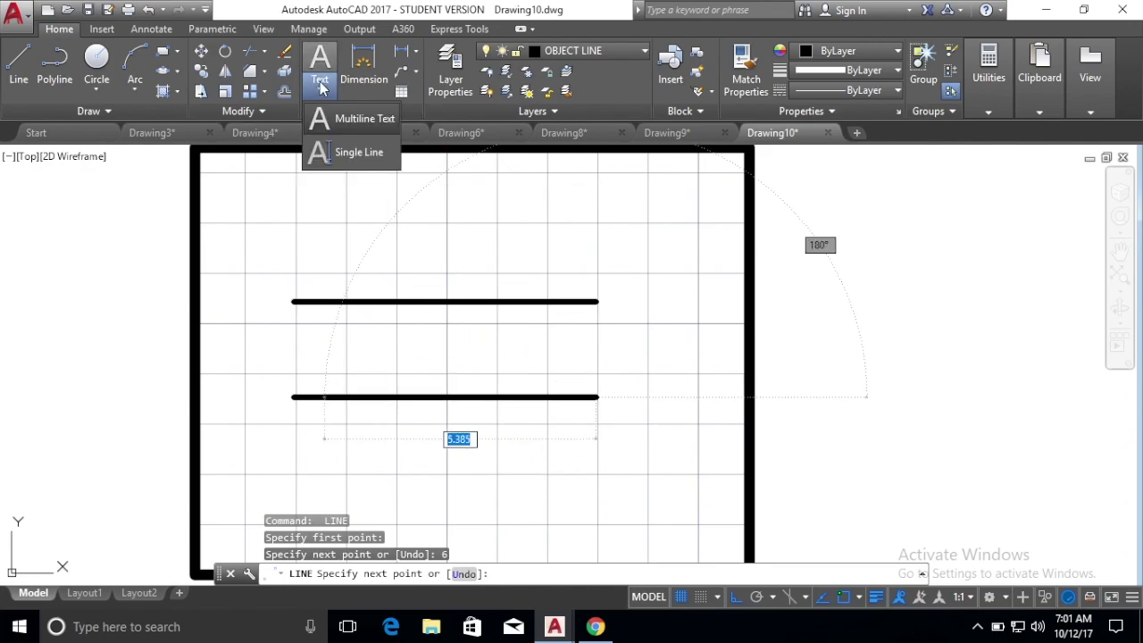
pyautogui.click(357, 151)
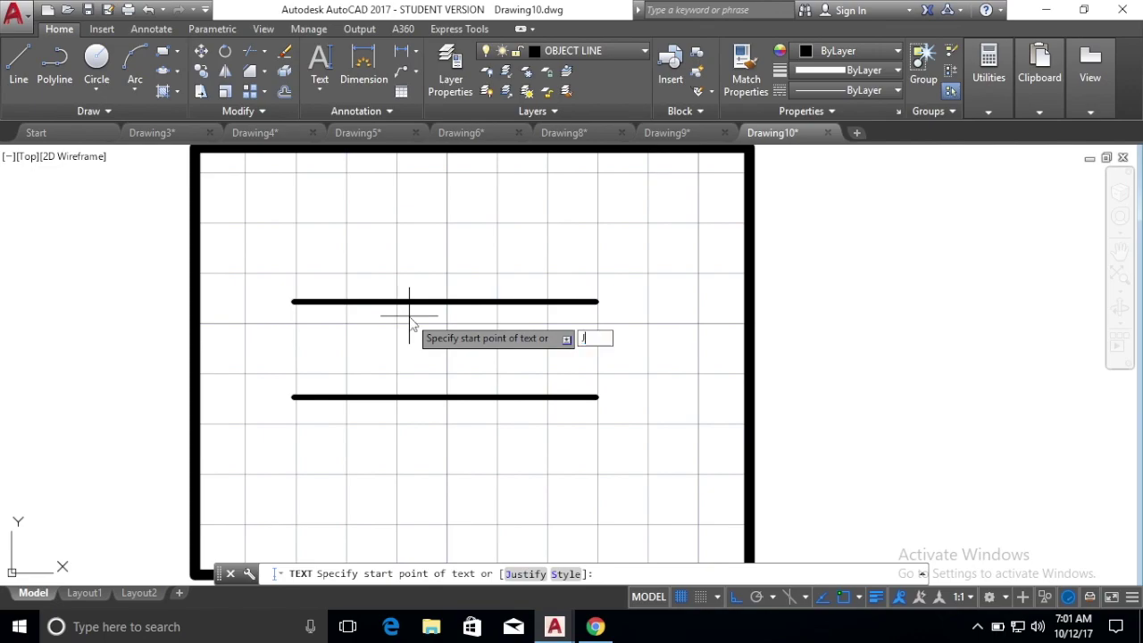
pyautogui.write('J')
pyautogui.press('Return')
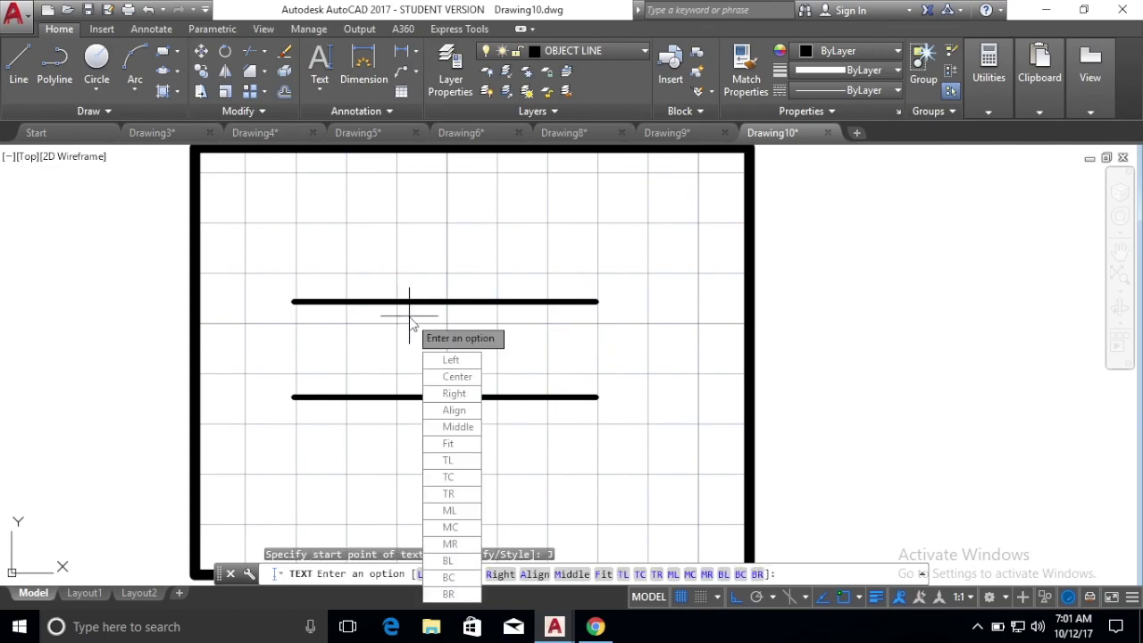
pyautogui.write('C')
pyautogui.press('Return')
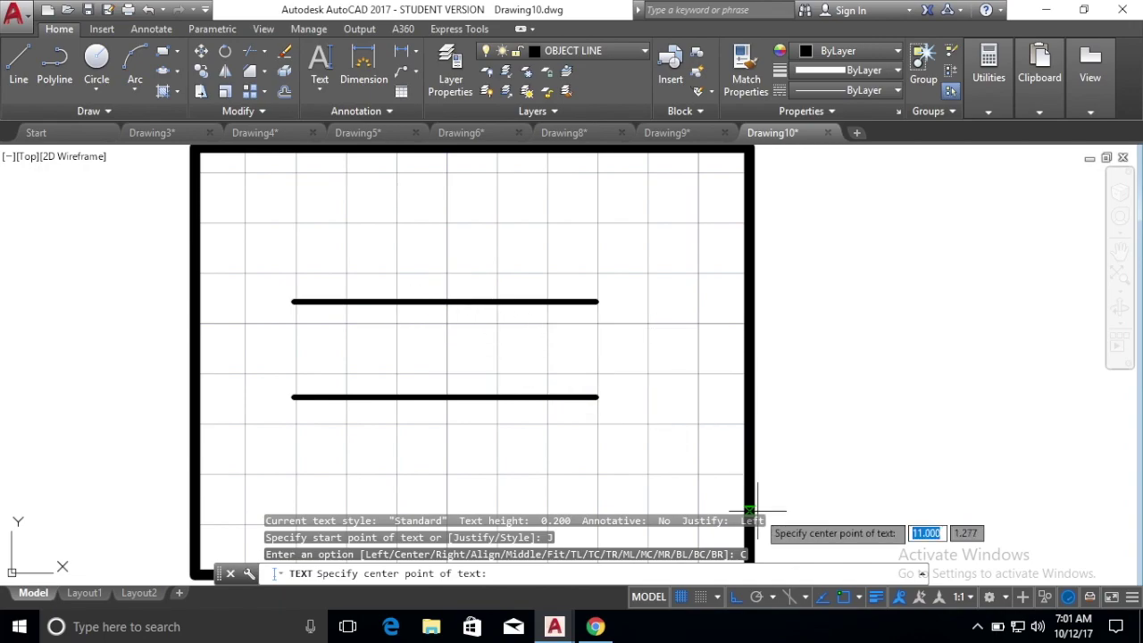
# Turn on the Midpoint object snap and place the text's center point at the upper line's midpoint
pyautogui.click(855, 596)
pyautogui.click(881, 329)
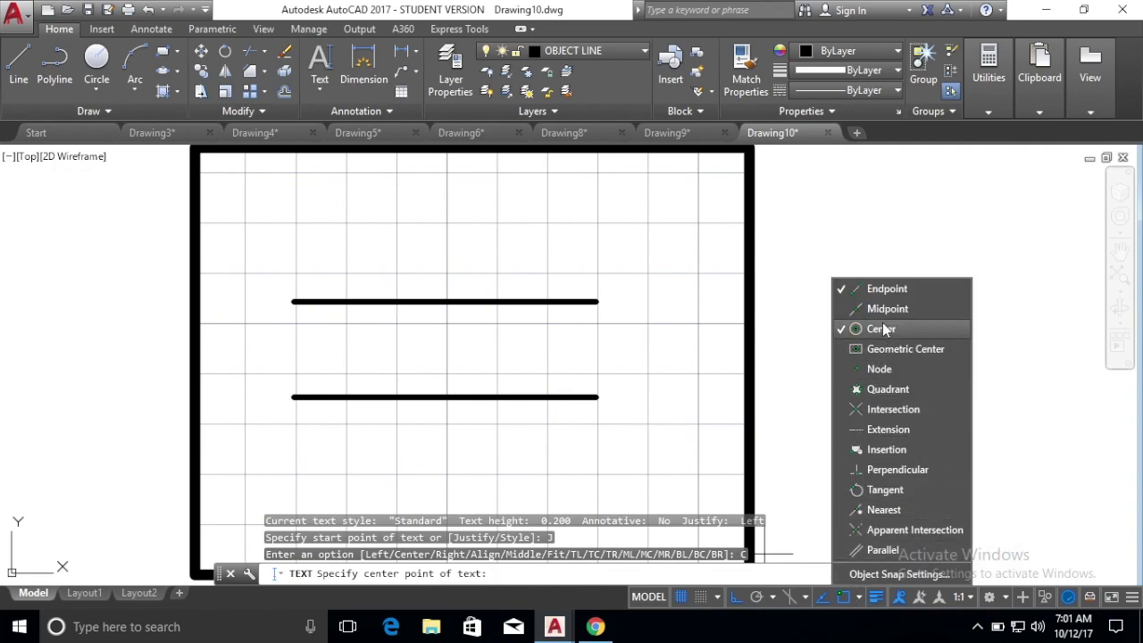
pyautogui.click(886, 288)
pyautogui.click(887, 309)
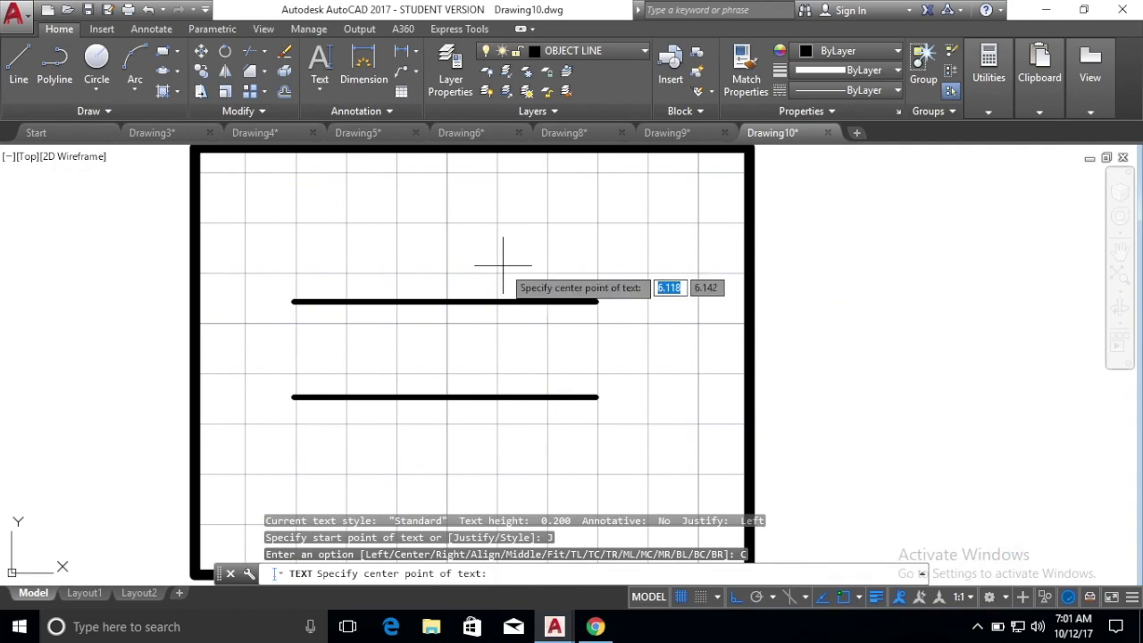
pyautogui.click(444, 302)
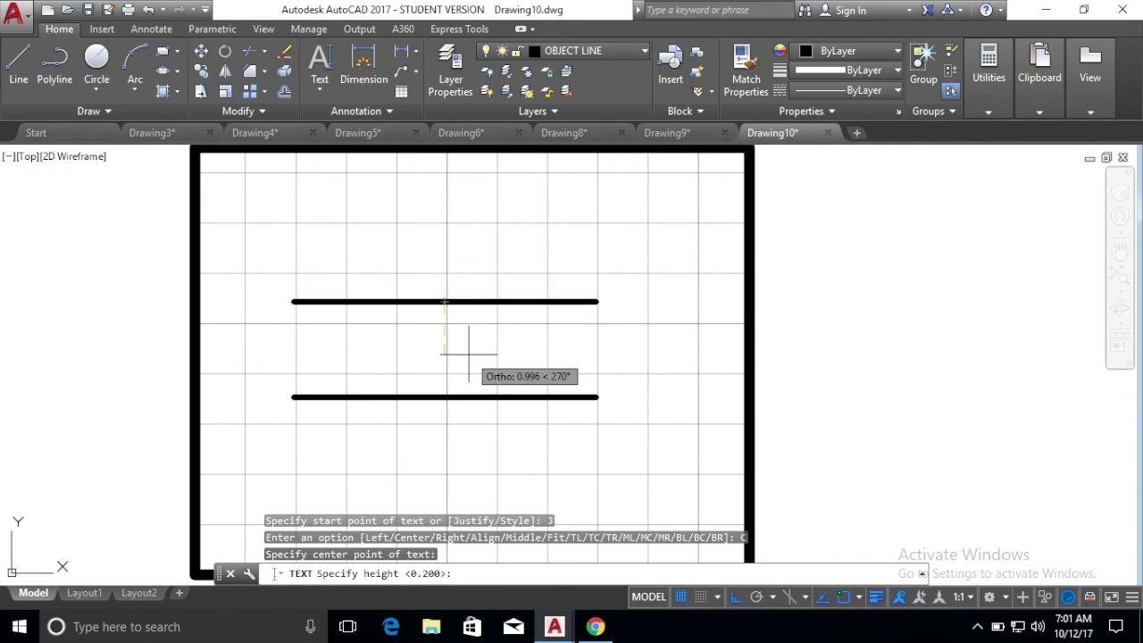
# Set the text height to 1 and rotation to 0, and enter "Happy" centered on the upper line
pyautogui.write('1')
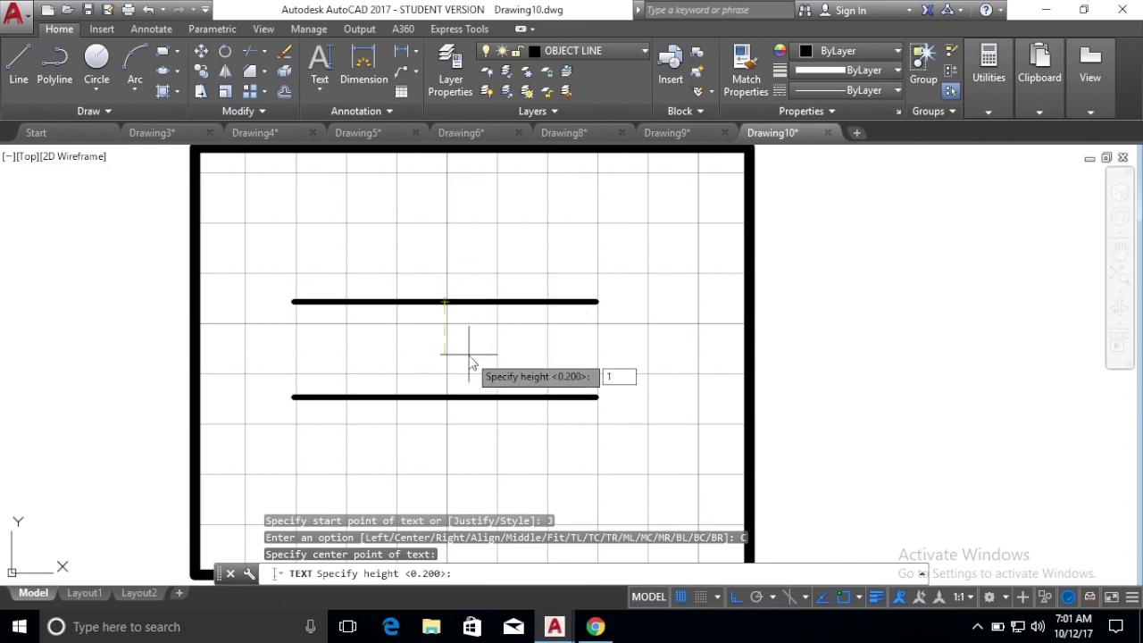
pyautogui.press('Return')
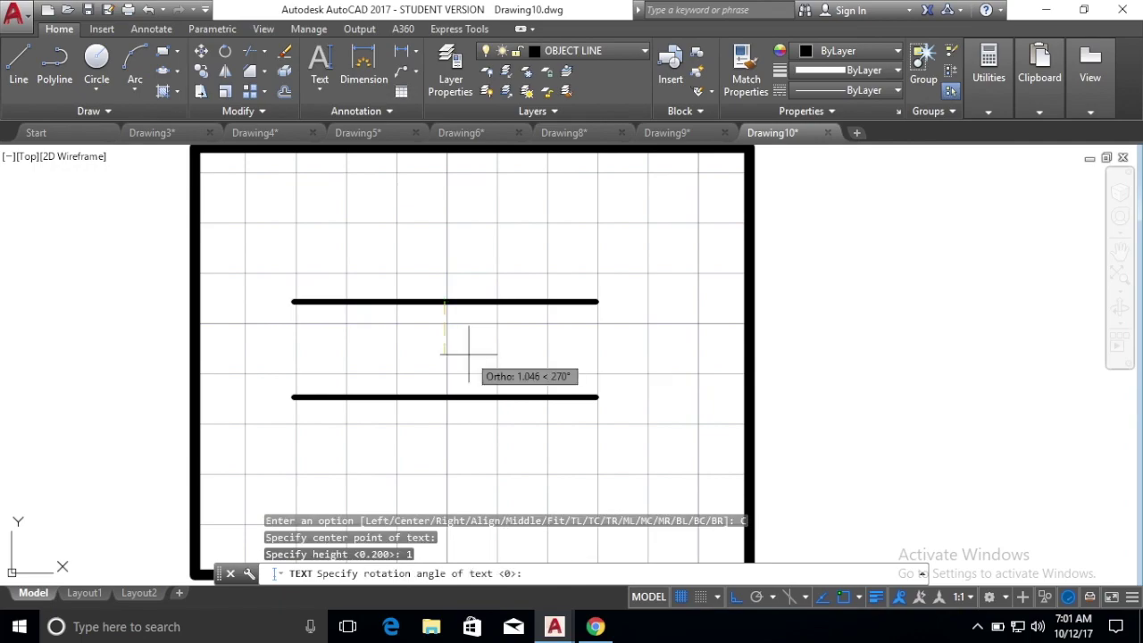
pyautogui.write('0')
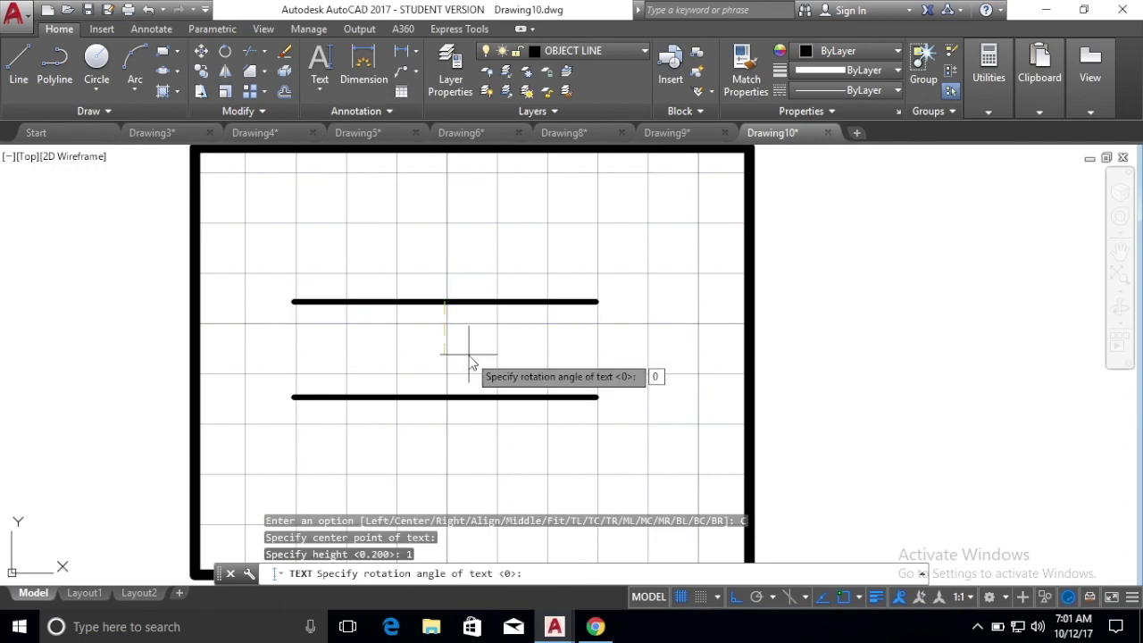
pyautogui.press('Return')
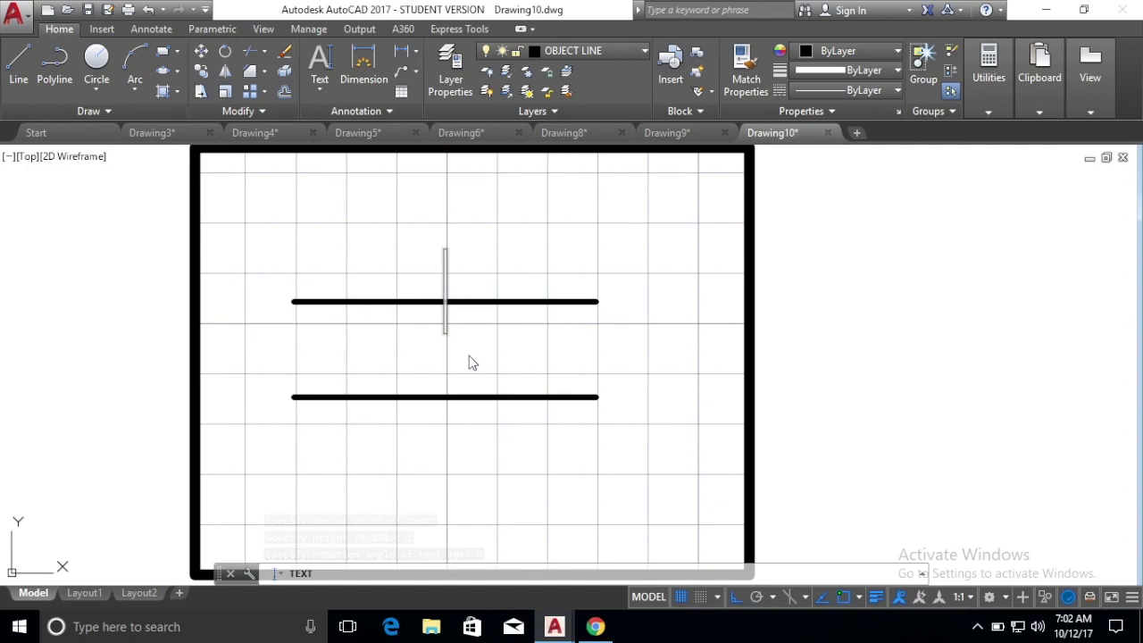
pyautogui.write('hA')
pyautogui.press('BackSpace')
pyautogui.press('BackSpace')
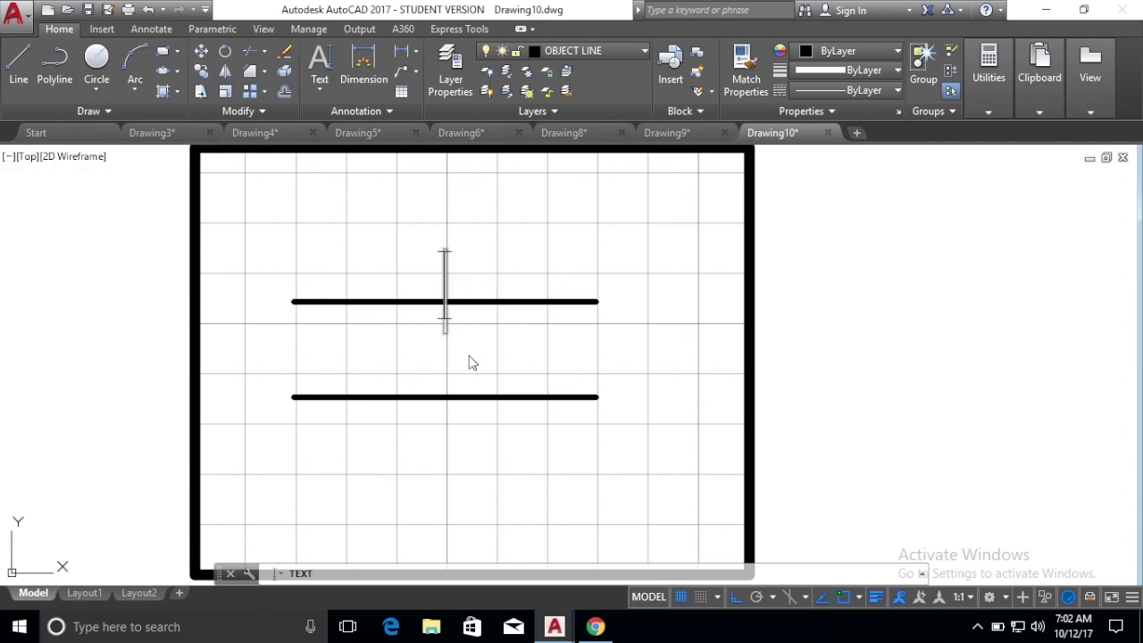
pyautogui.write('Happy')
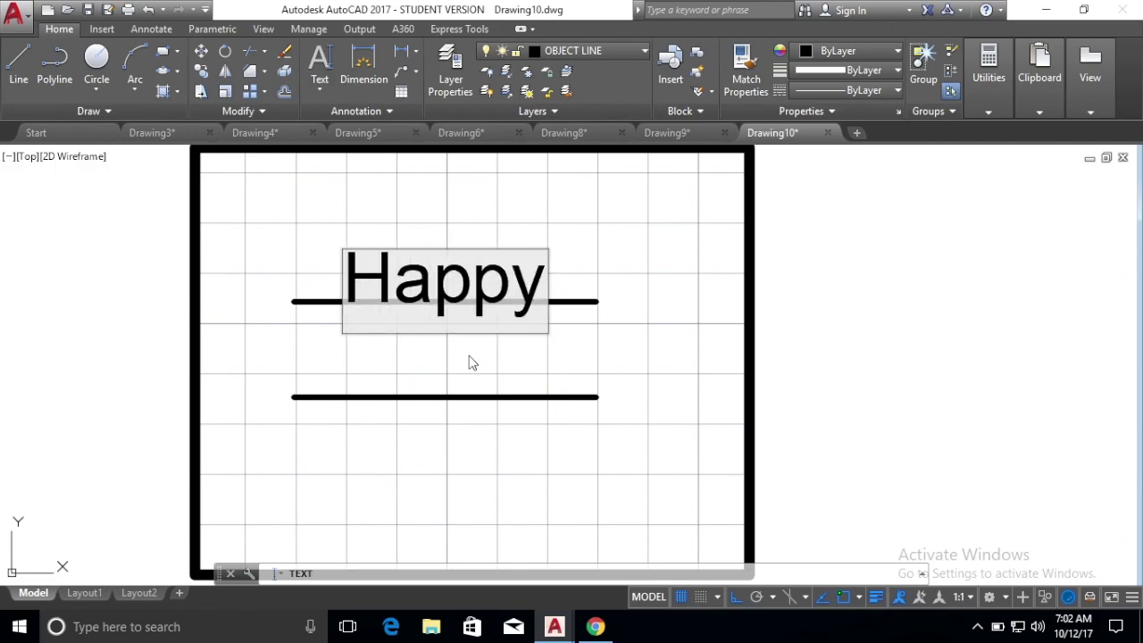
pyautogui.click(578, 493)
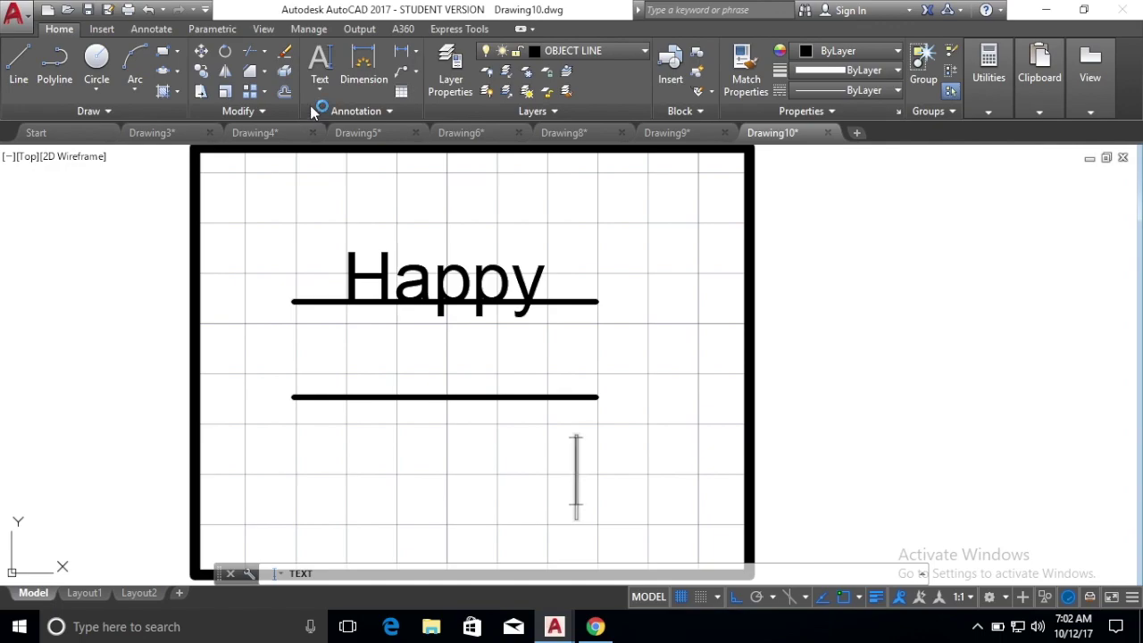
# Start another single-line text with BC (bottom-center) justification and place its point at the lower line's midpoint
pyautogui.click(320, 61)
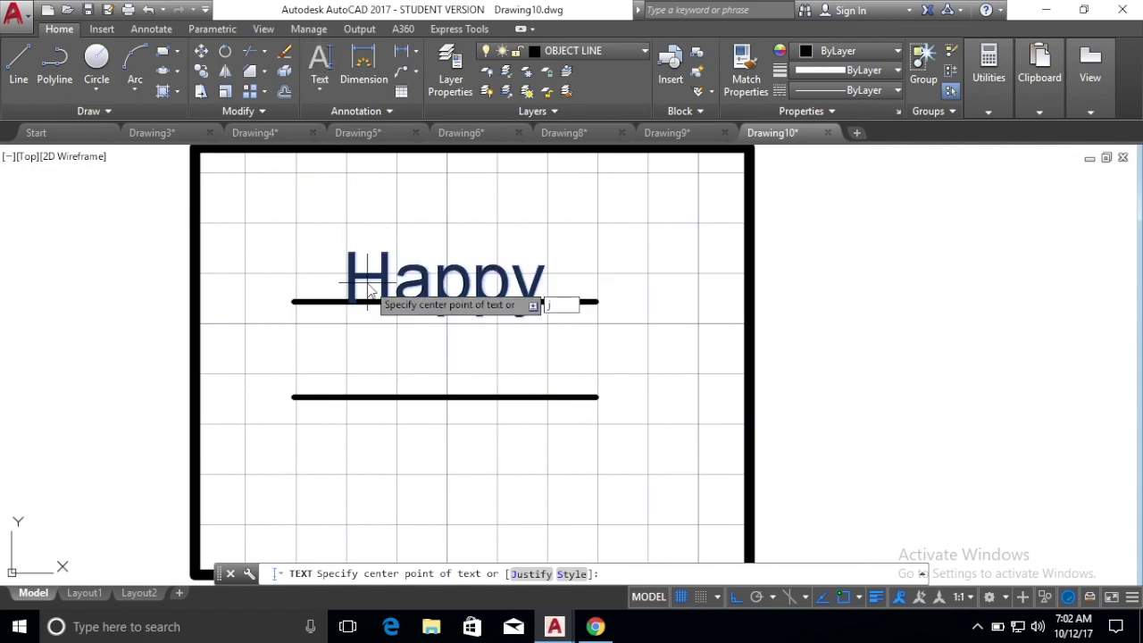
pyautogui.press('Return')
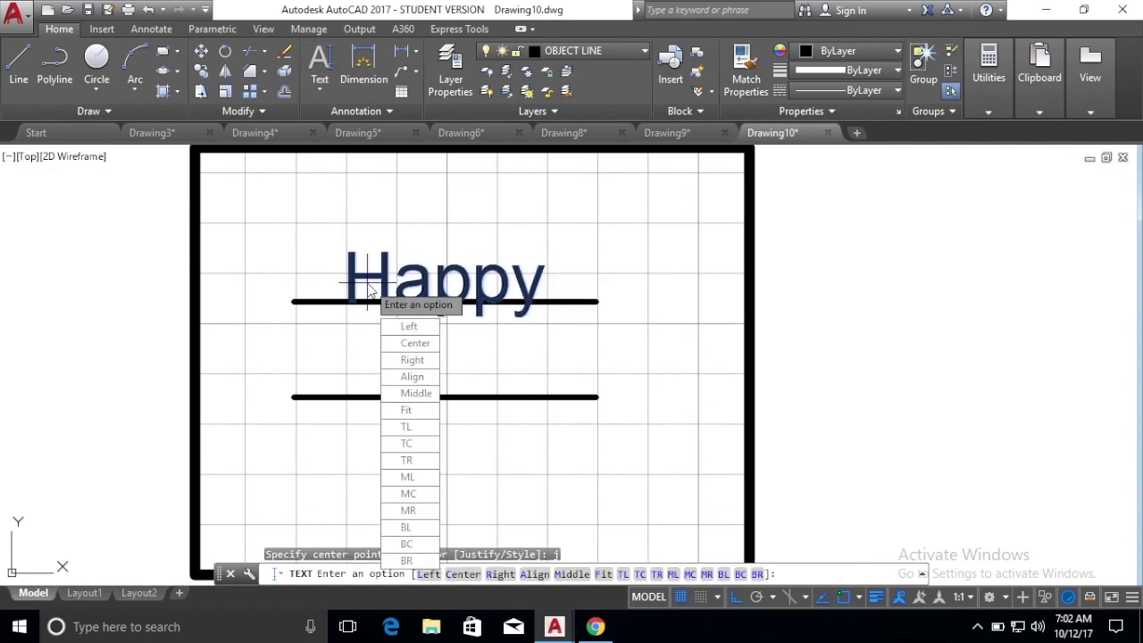
pyautogui.press('Down')
pyautogui.press('Down')
pyautogui.press('Down')
pyautogui.press('Down')
pyautogui.press('Down')
pyautogui.press('Down')
pyautogui.press('Down')
pyautogui.press('Down')
pyautogui.press('Down')
pyautogui.press('Down')
pyautogui.press('Down')
pyautogui.press('Down')
pyautogui.press('Down')
pyautogui.press('Down')
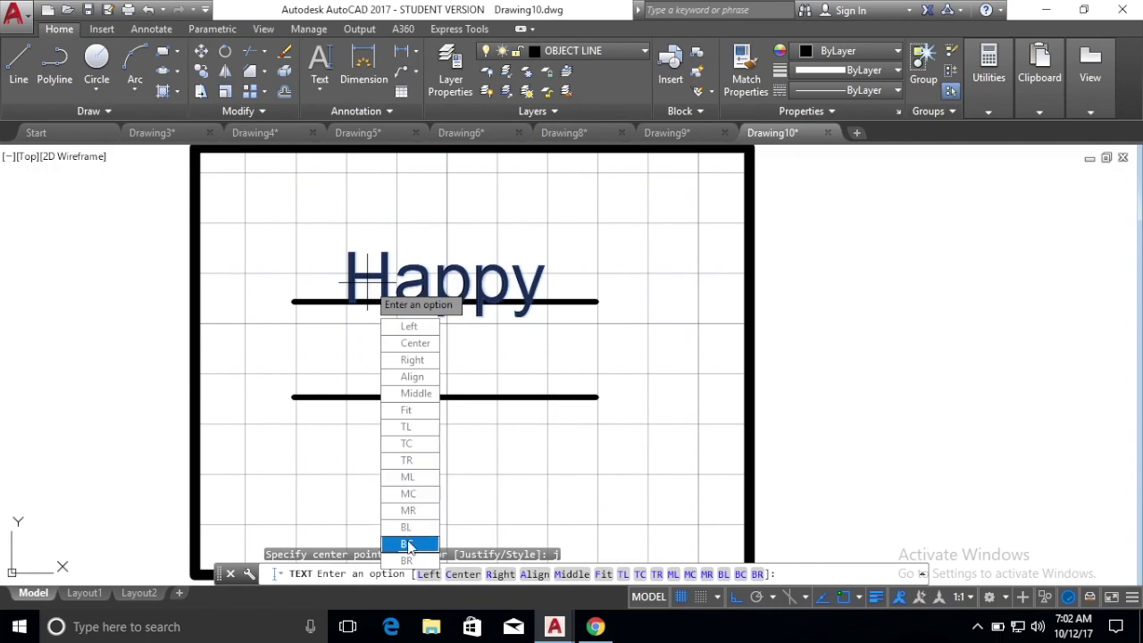
pyautogui.press('Return')
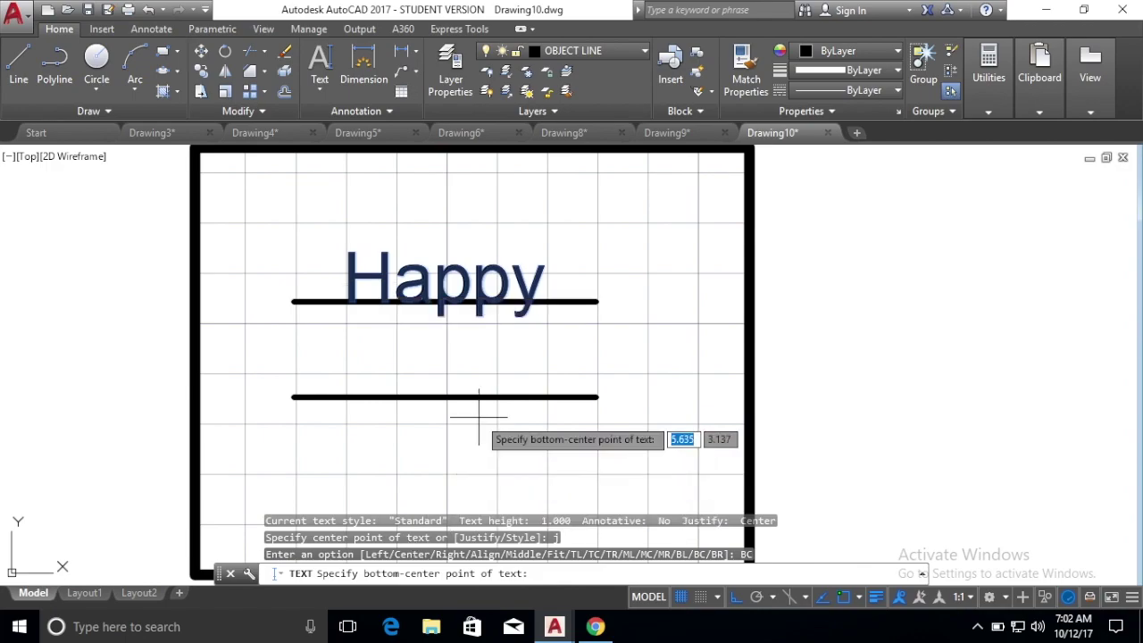
pyautogui.click(444, 397)
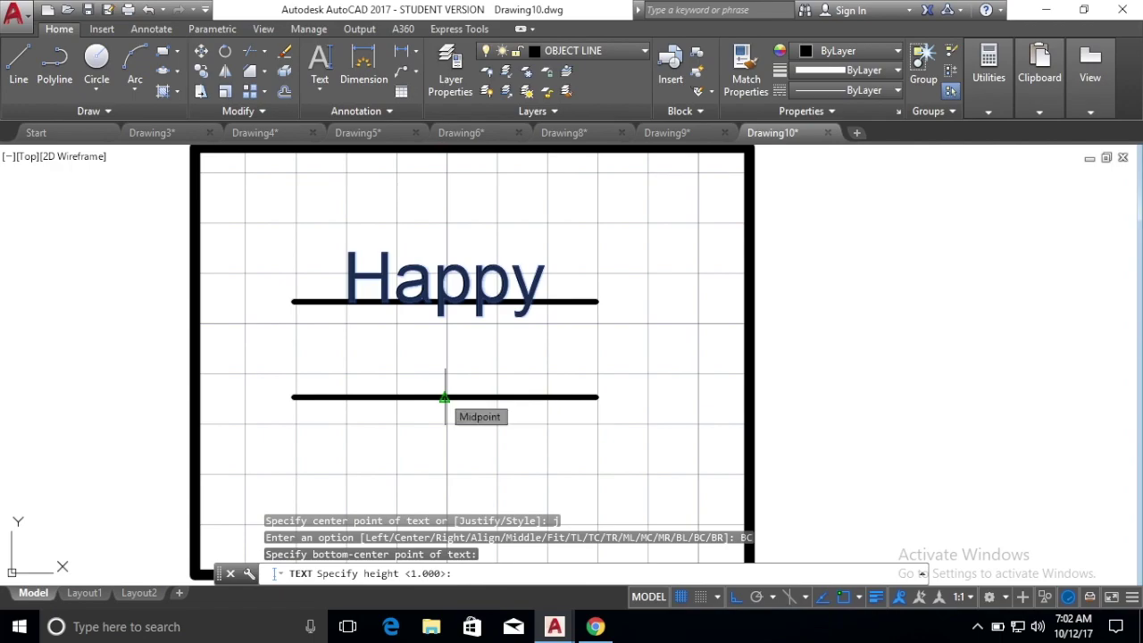
# Set the text height to 1 and rotation to 0, enter "Happy" above the lower line and finish the text
pyautogui.write('1')
pyautogui.press('Return')
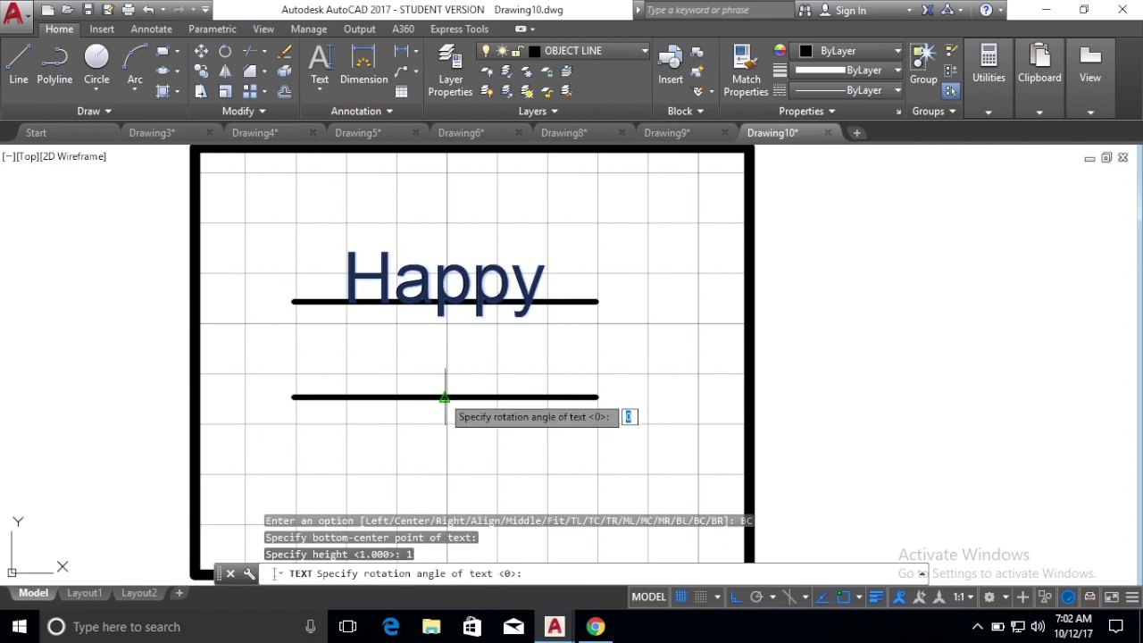
pyautogui.press('Return')
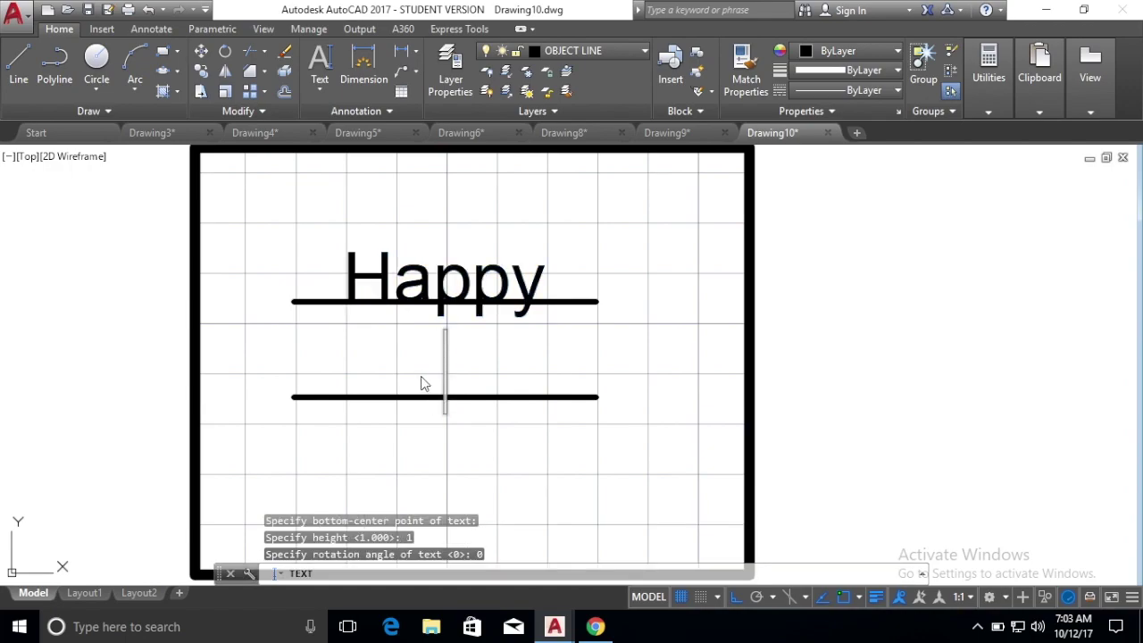
pyautogui.write('Happy')
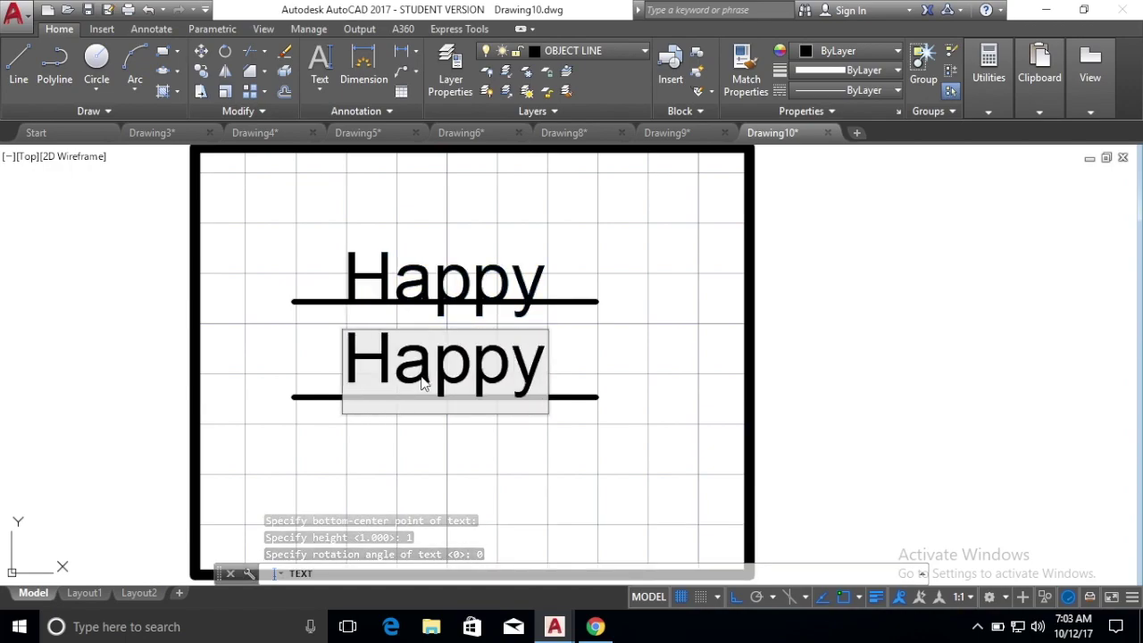
pyautogui.click(626, 386)
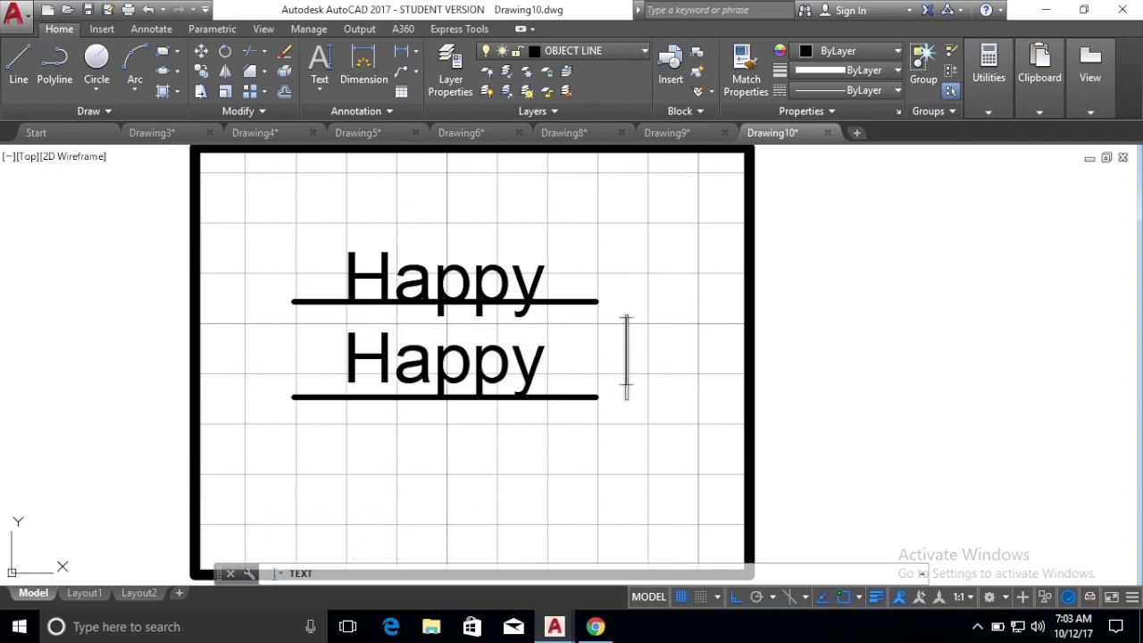
pyautogui.press('Return')
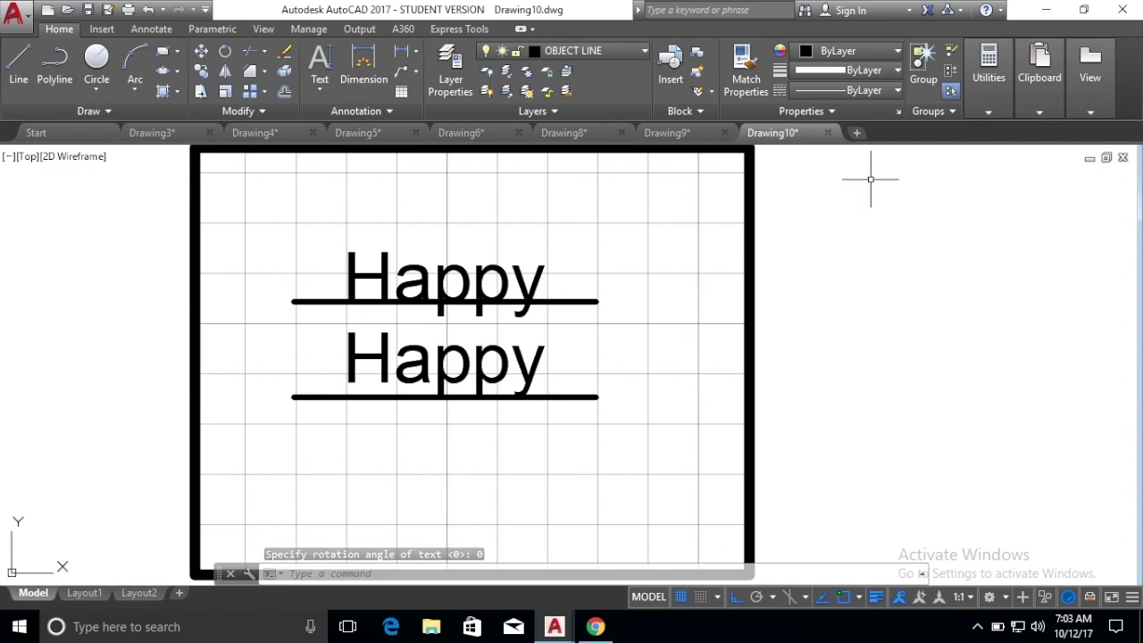
# Start a new drawing and turn Ortho off
pyautogui.click(855, 134)
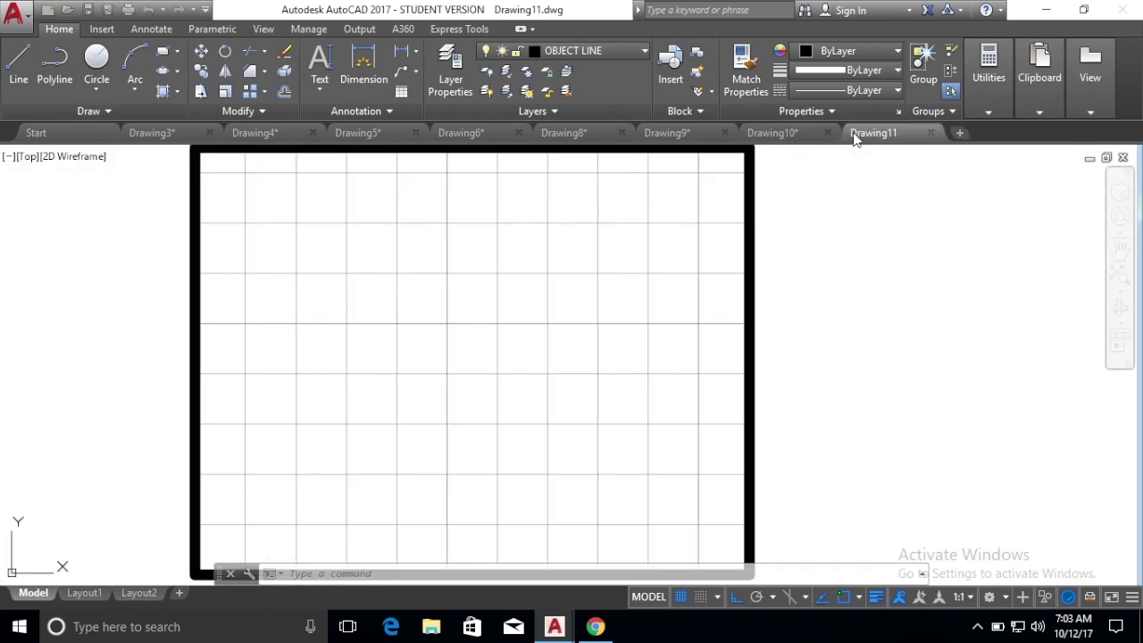
pyautogui.moveTo(853, 133)
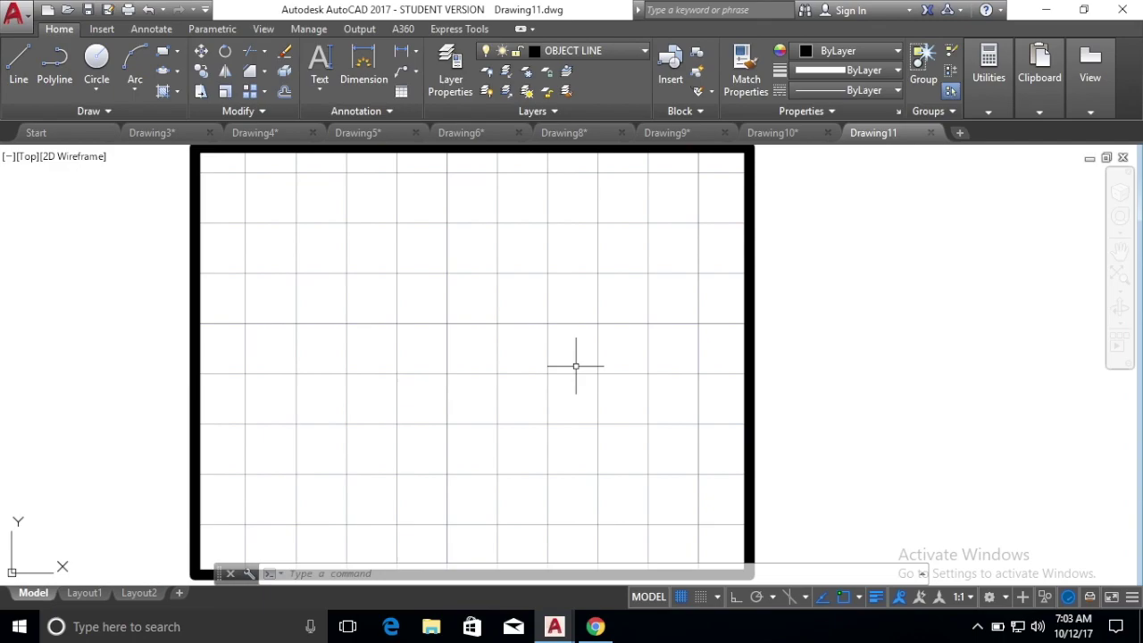
pyautogui.click(323, 90)
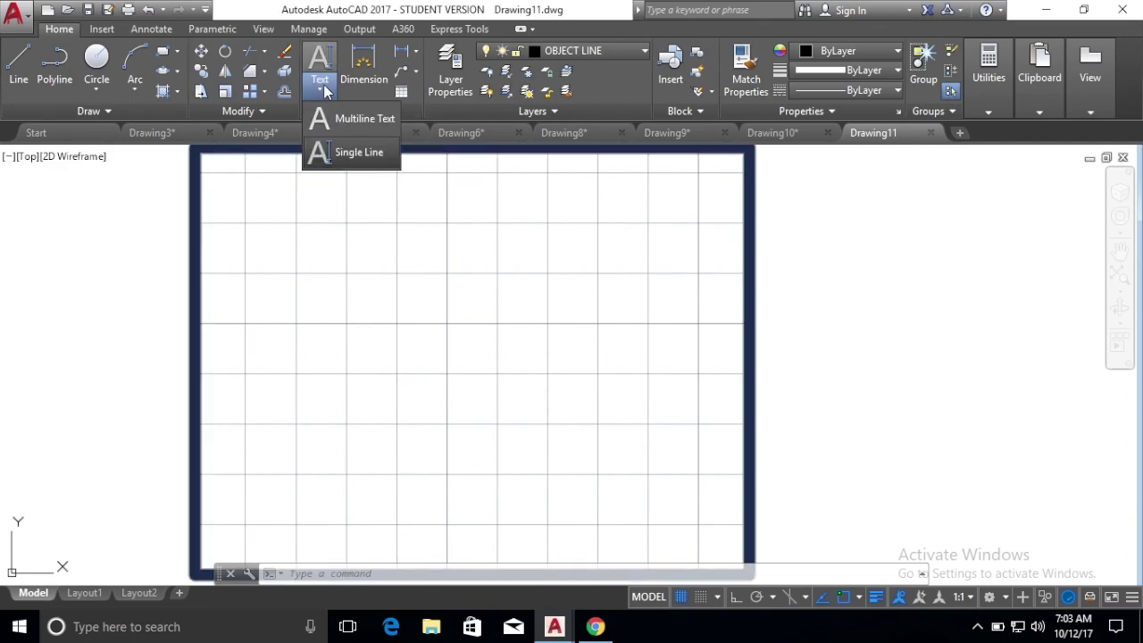
pyautogui.click(336, 153)
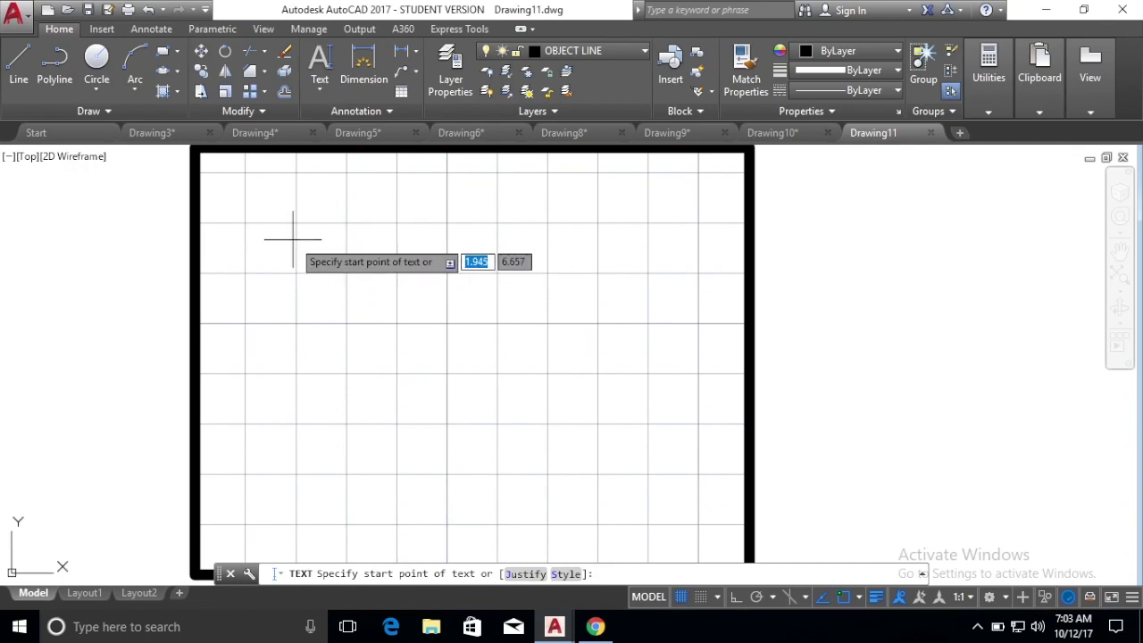
pyautogui.click(263, 232)
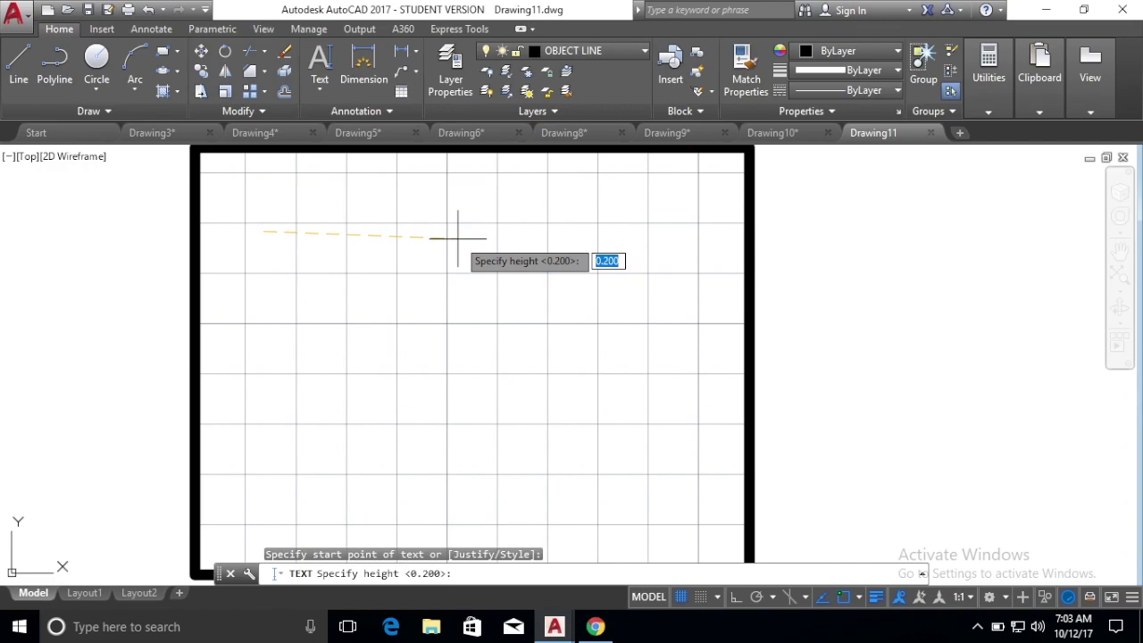
pyautogui.press('Escape')
# Add single-line text "Mirror Text setting 1" with height .5 and rotation 0 in the upper part of the border
pyautogui.click(328, 81)
pyautogui.click(337, 155)
pyautogui.click(262, 251)
pyautogui.write('.5')
pyautogui.press('Return')
pyautogui.press('Return')
pyautogui.write('Mirr')
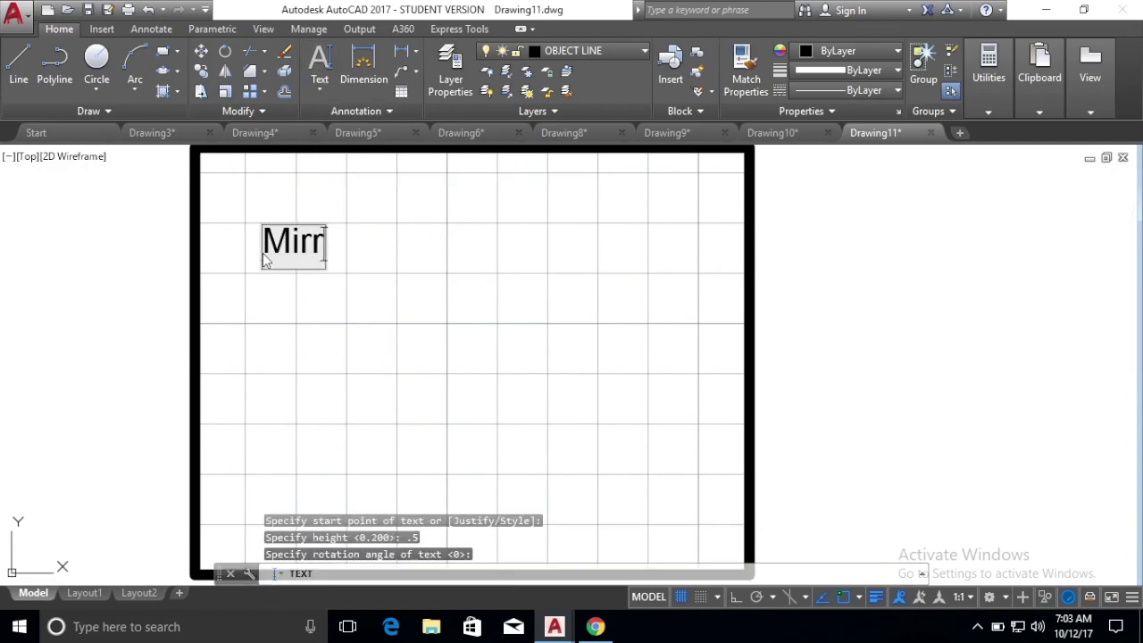
pyautogui.write('or Text setting 1')
# Add a second text "Mirror Text setting 0" below the first one and finish the text command
pyautogui.click(284, 339)
pyautogui.write('Mirror Text setting 0')
pyautogui.click(363, 446)
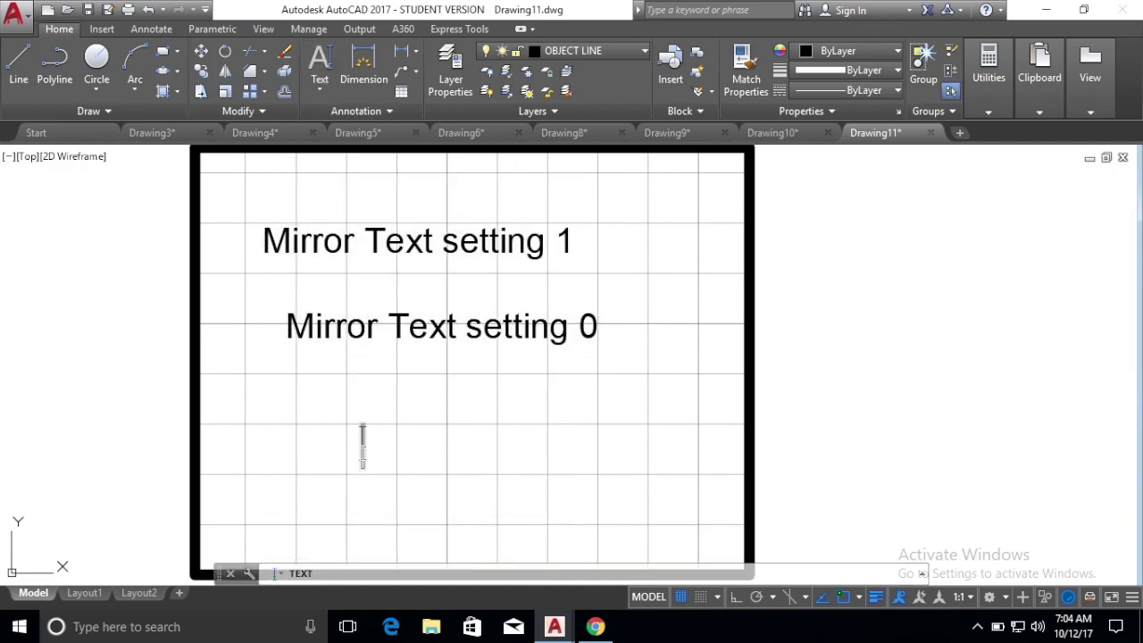
pyautogui.press('Return')
# Move the "Mirror Text setting 0" text down and left so it starts just inside the border's left edge
pyautogui.click(362, 332)
pyautogui.click(284, 339)
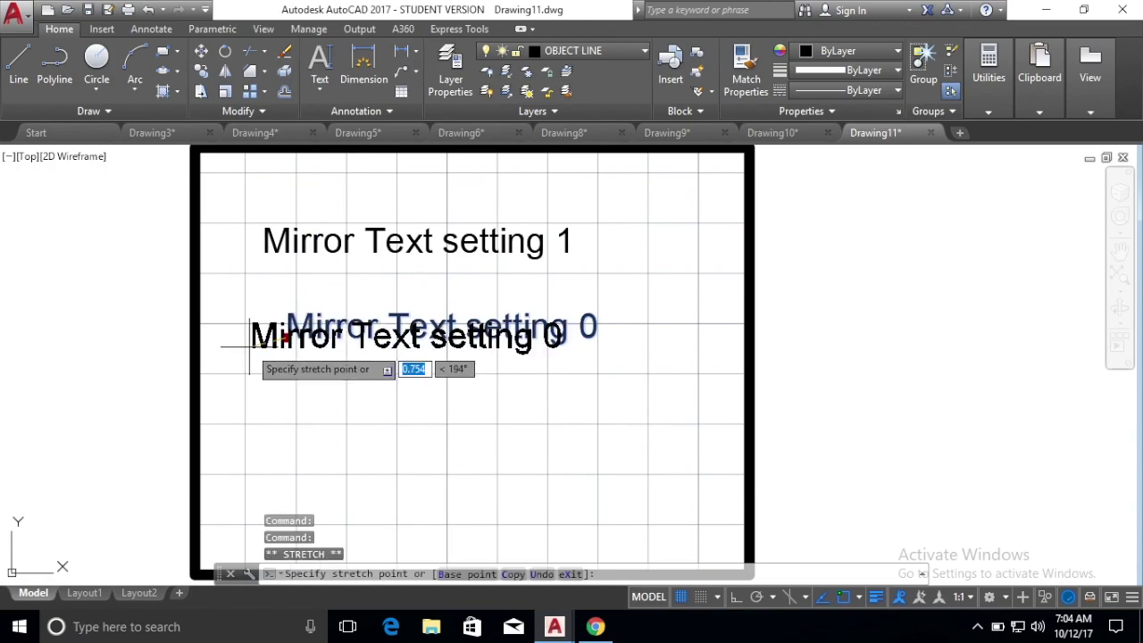
pyautogui.click(209, 402)
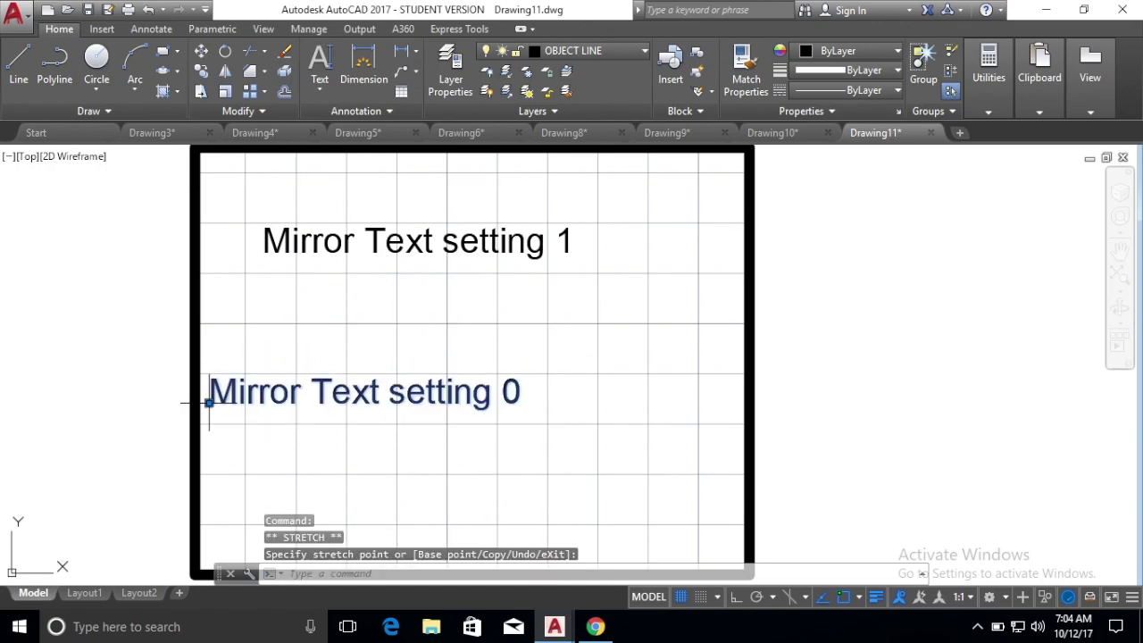
# Move the "Mirror Text setting 1" text down to the border's left edge, above the other text, and clear the selection
pyautogui.click(304, 225)
pyautogui.click(262, 252)
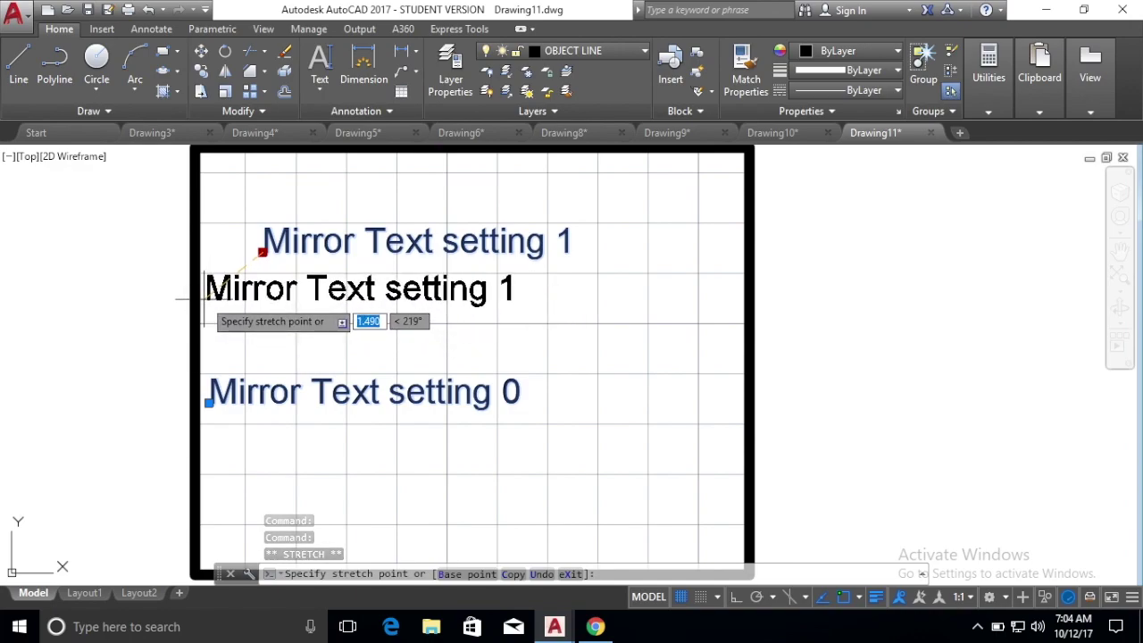
pyautogui.click(205, 300)
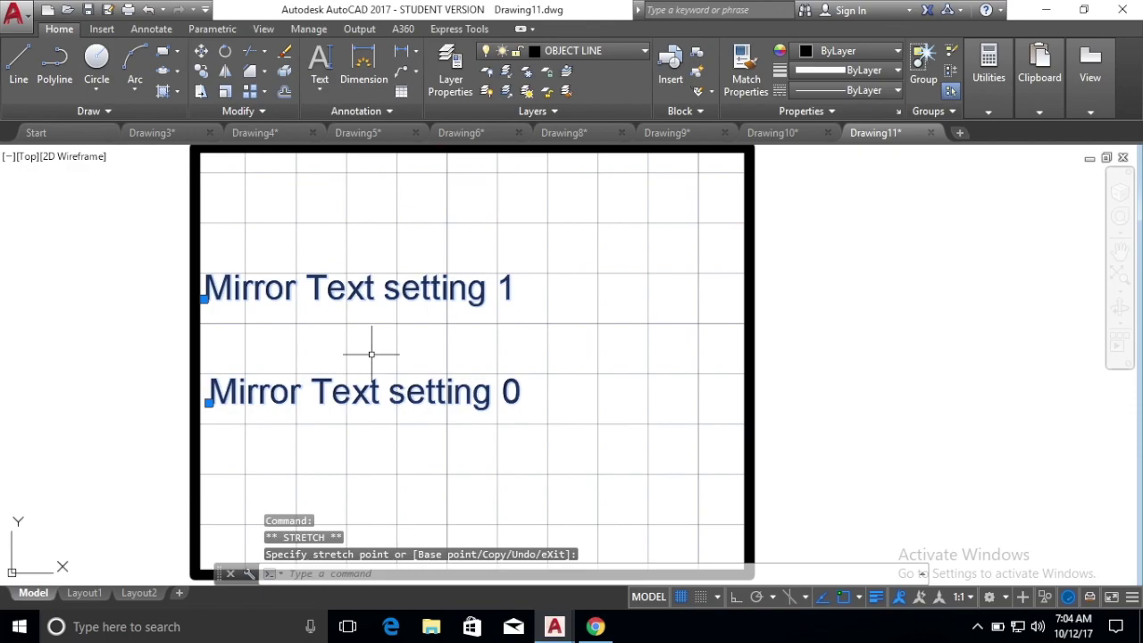
pyautogui.press('Escape')
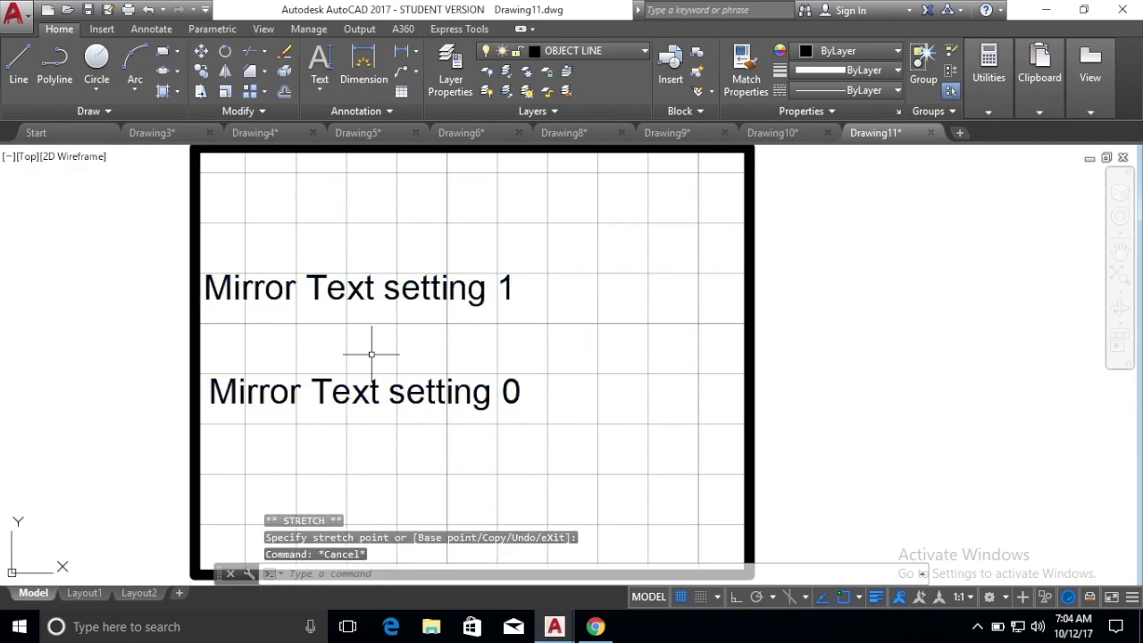
# Set the MIRRTEXT system variable to 1
pyautogui.write('mirrtex')
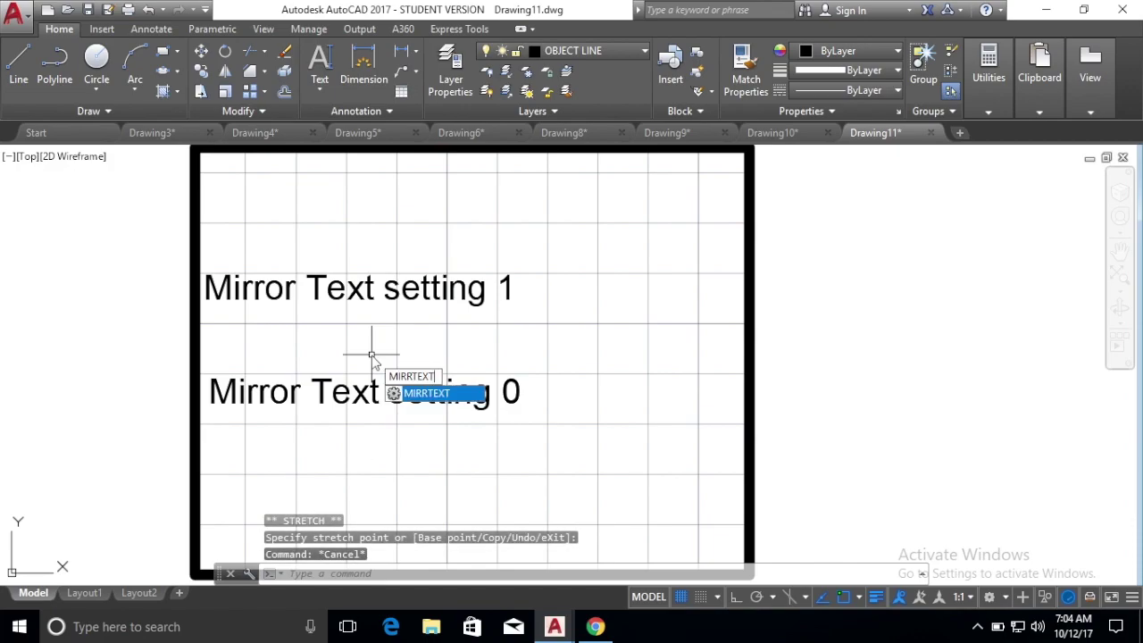
pyautogui.press('Return')
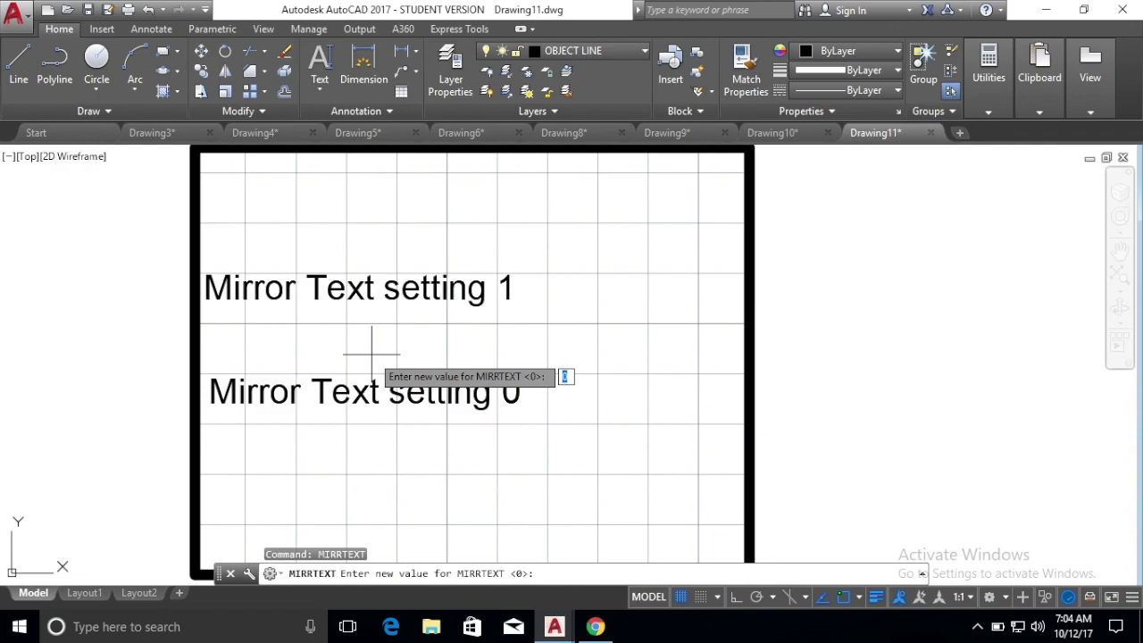
pyautogui.write('1')
pyautogui.press('Return')
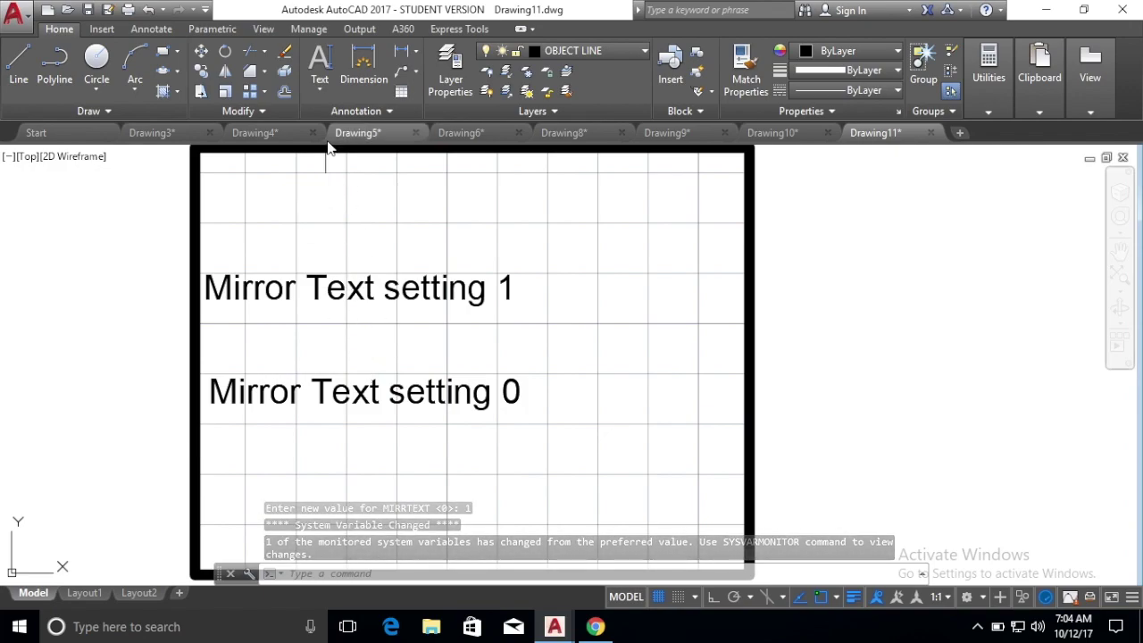
# Mirror the "Mirror Text setting 1" text about a vertical line just past its right end, keeping the source text
pyautogui.click(229, 73)
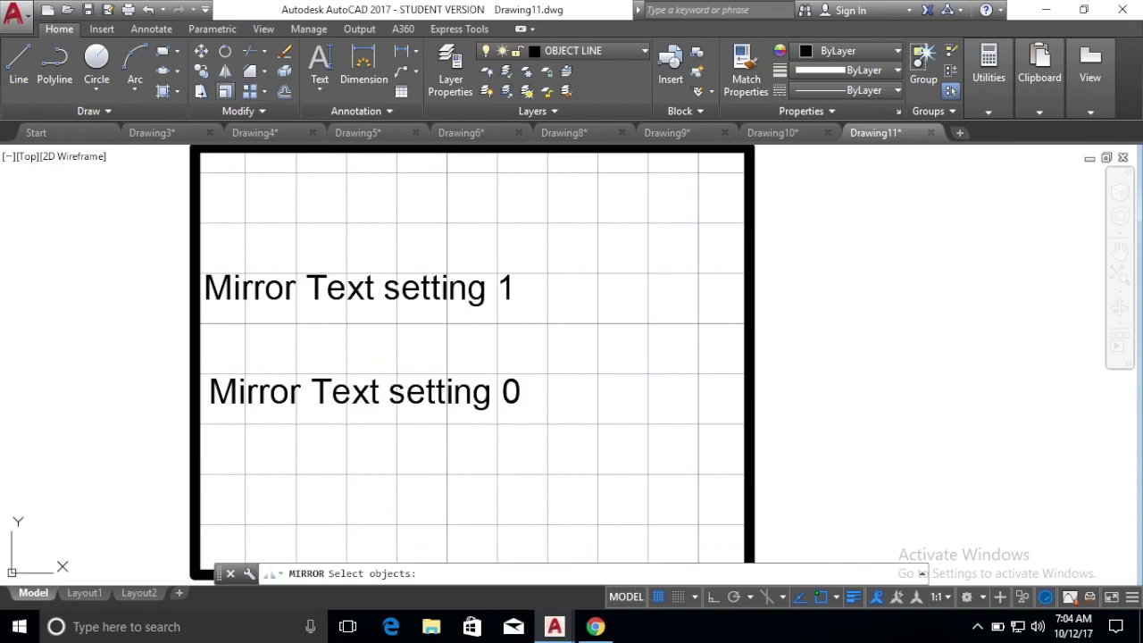
pyautogui.click(318, 300)
pyautogui.press('Return')
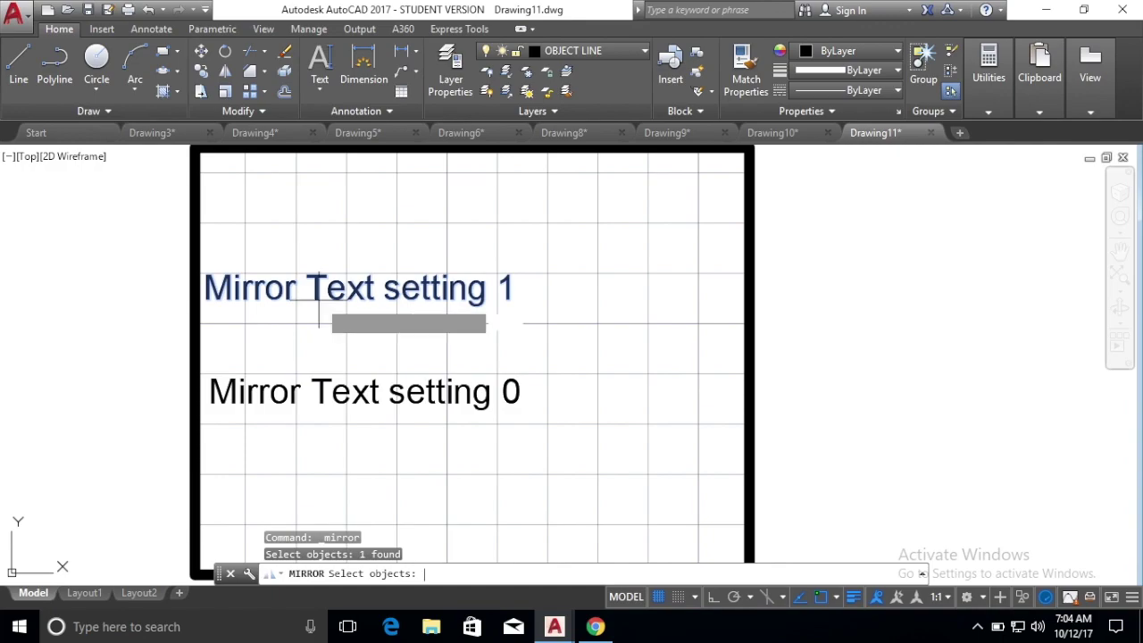
pyautogui.click(545, 251)
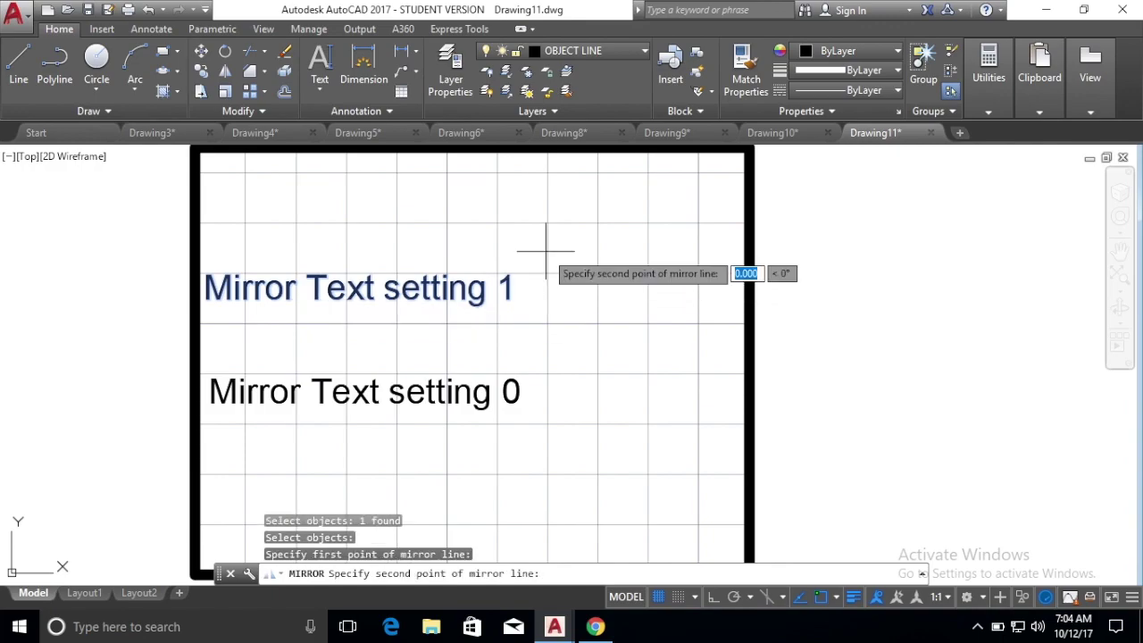
pyautogui.click(545, 316)
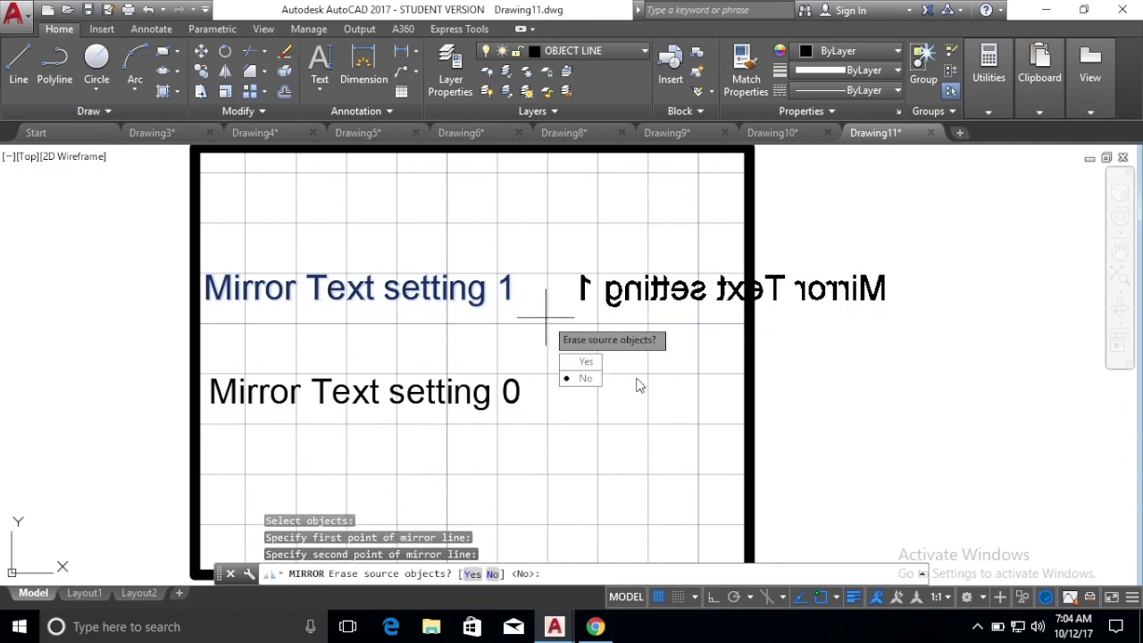
pyautogui.click(585, 377)
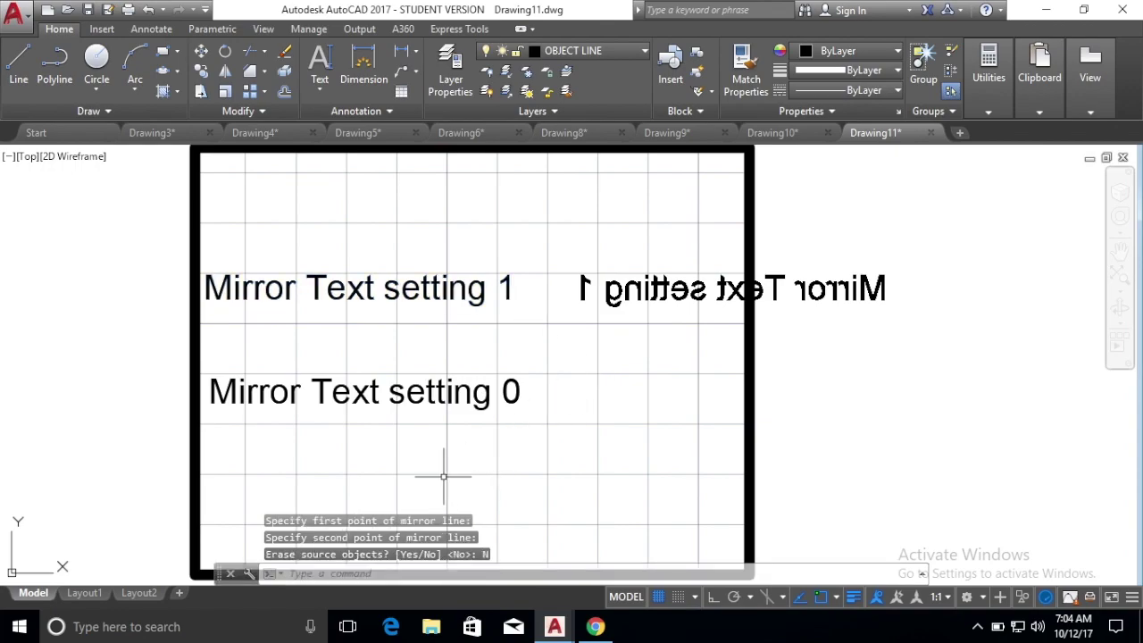
# Set the MIRRTEXT system variable to 0
pyautogui.write('mi')
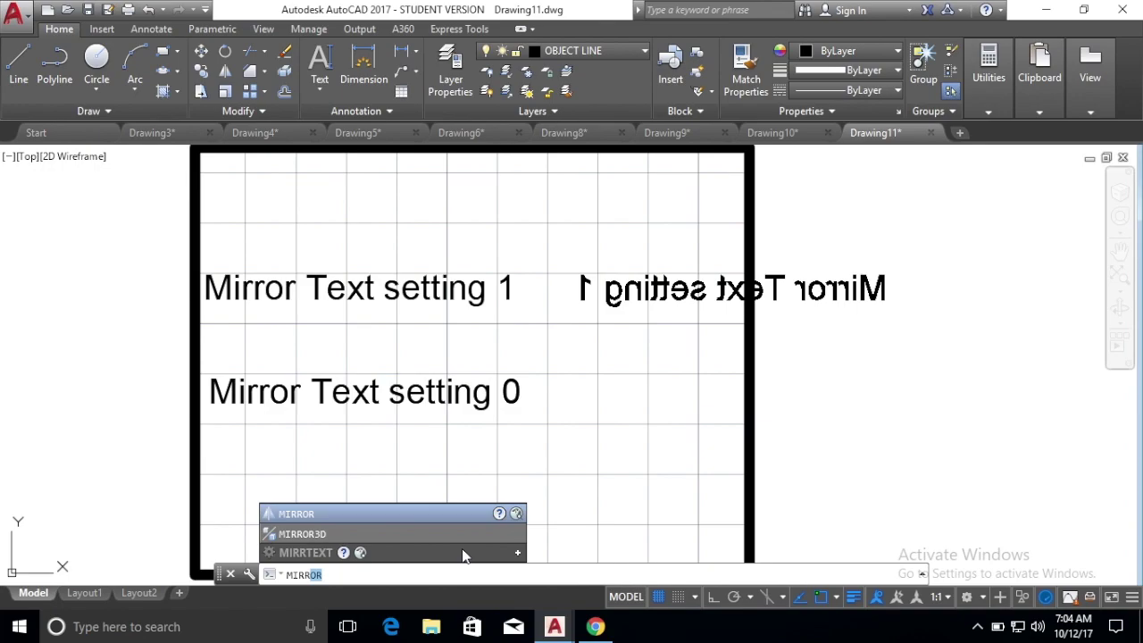
pyautogui.write('rrt')
pyautogui.click(462, 552)
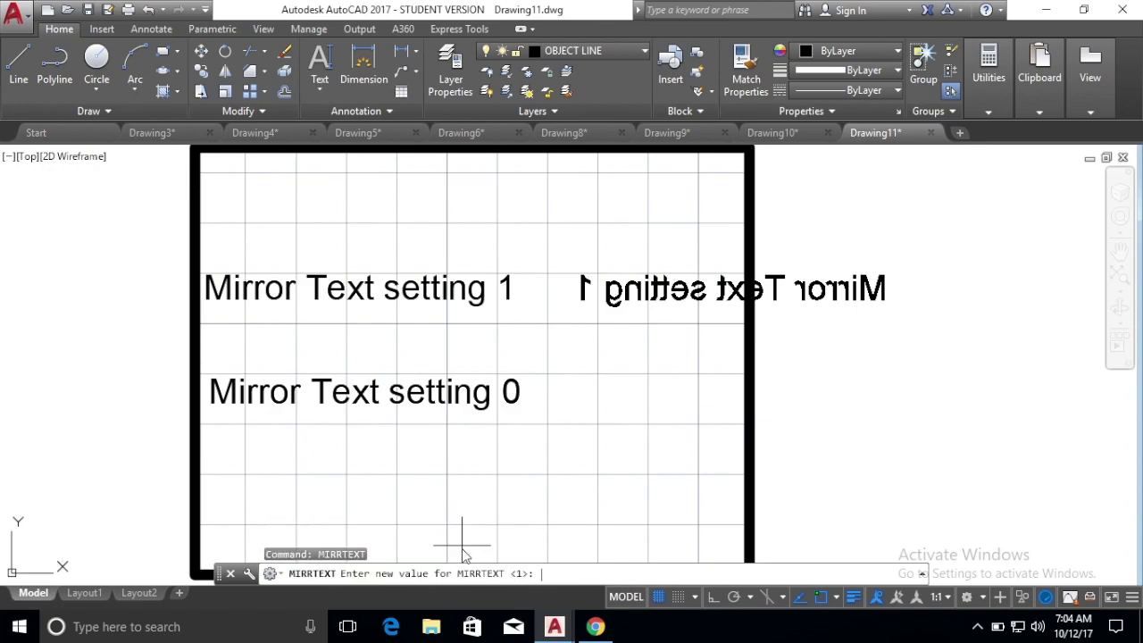
pyautogui.write('0')
pyautogui.press('Return')
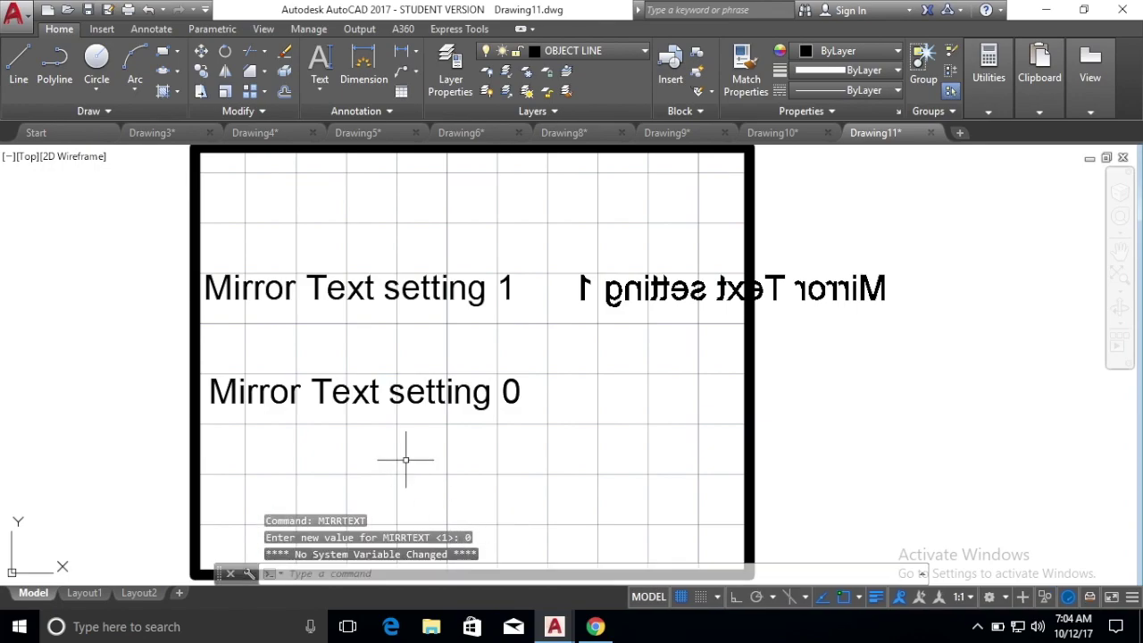
# Mirror the "Mirror Text setting 0" text about a vertical line just past its right end with Ortho on, keeping the source text
pyautogui.click(225, 71)
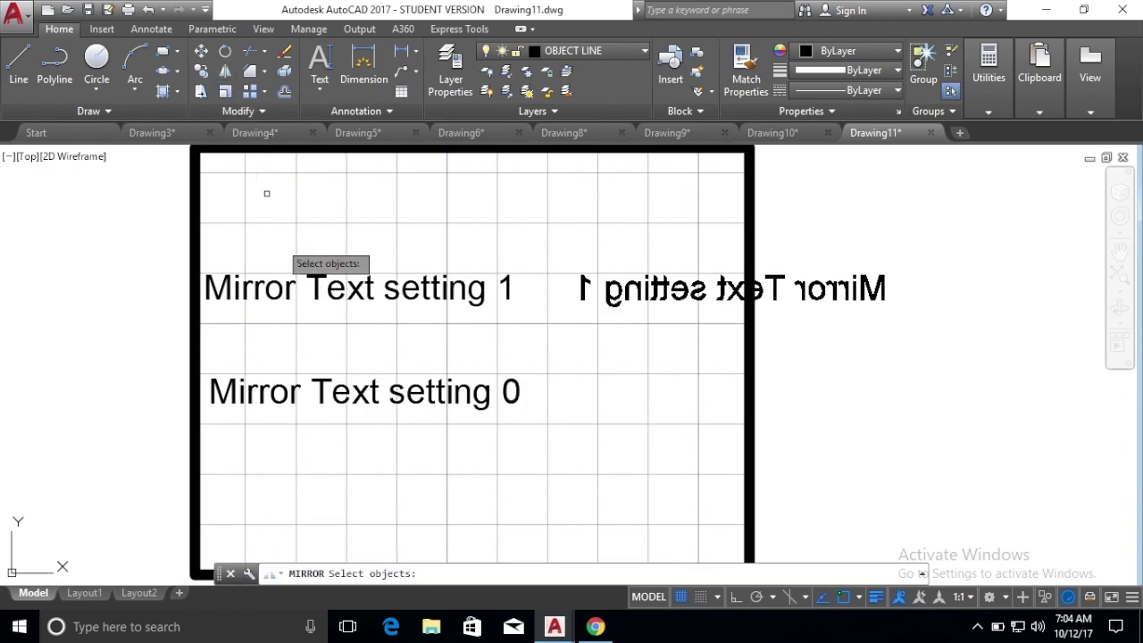
pyautogui.click(323, 386)
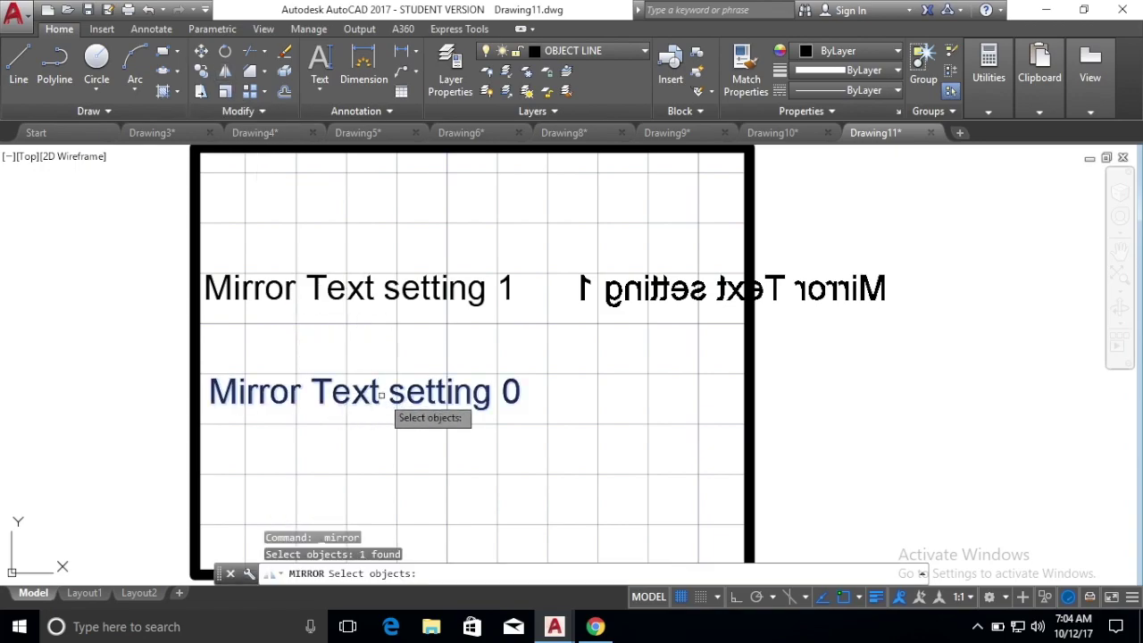
pyautogui.press('Return')
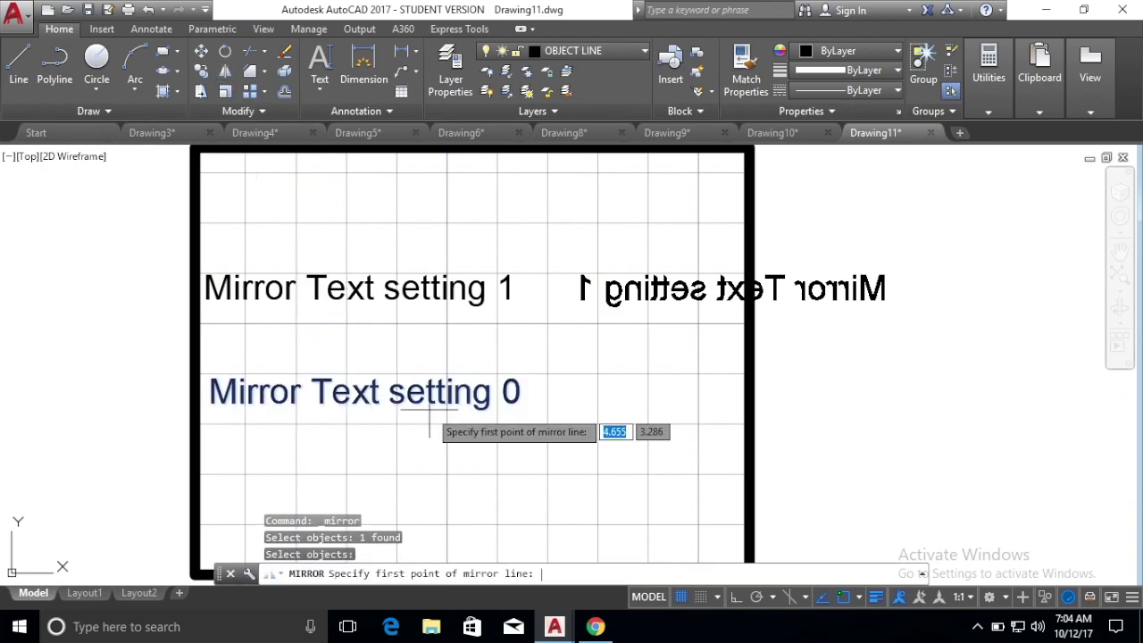
pyautogui.click(549, 357)
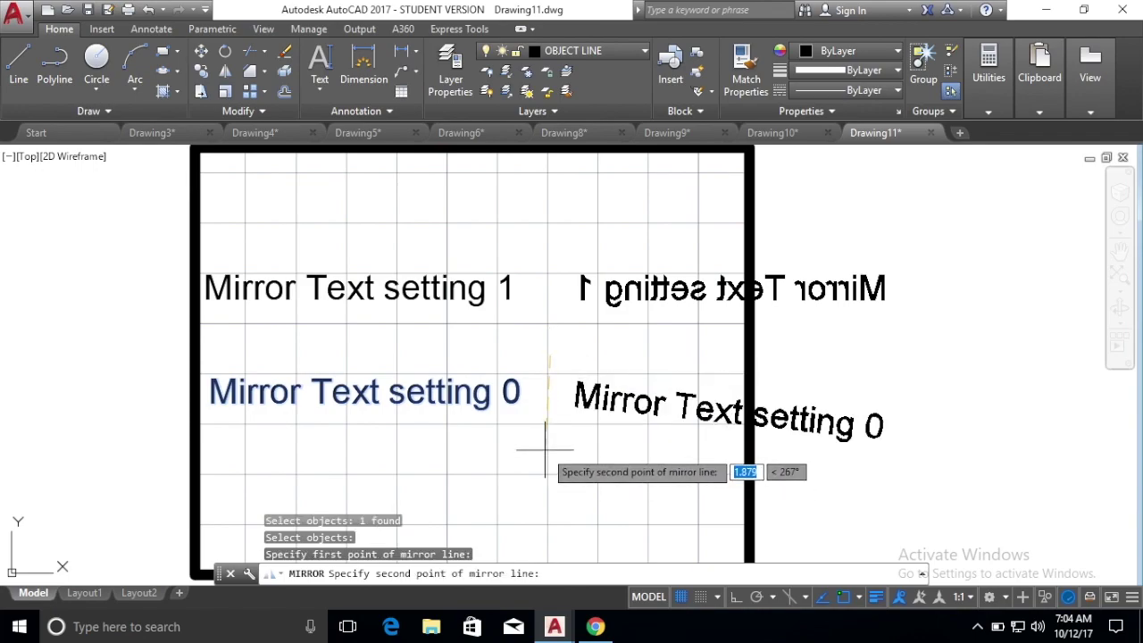
pyautogui.click(736, 598)
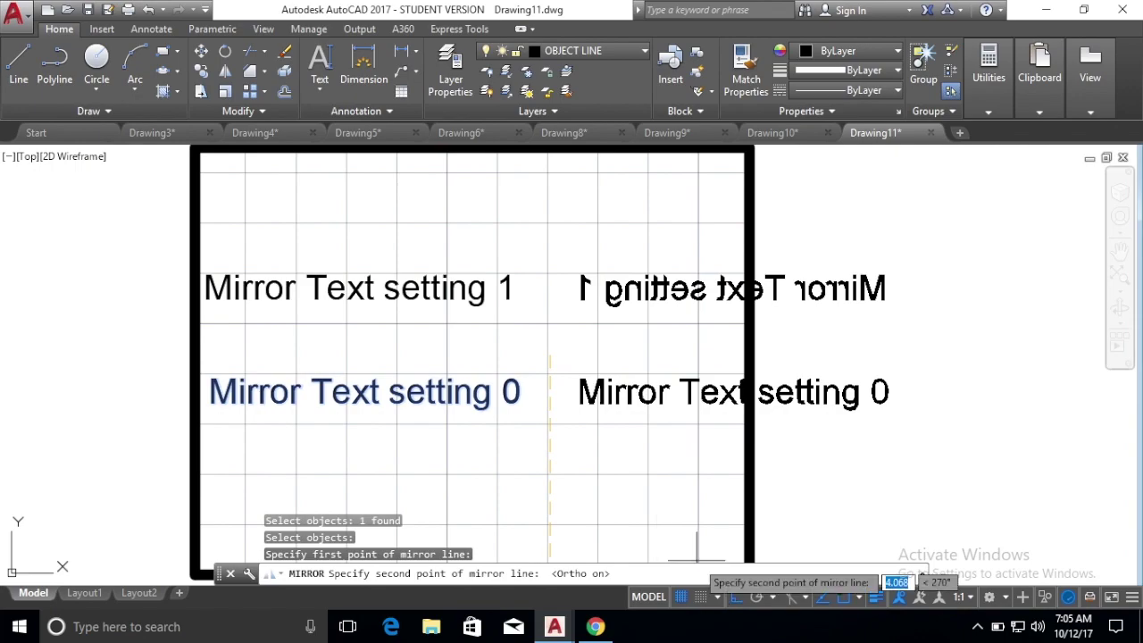
pyautogui.click(545, 431)
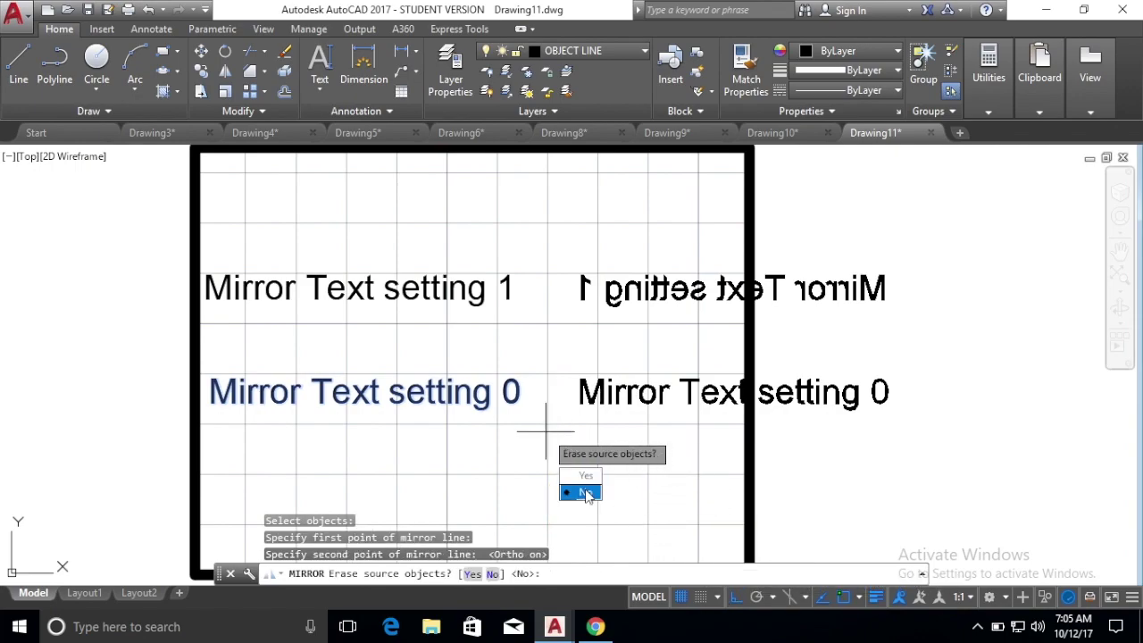
pyautogui.click(581, 492)
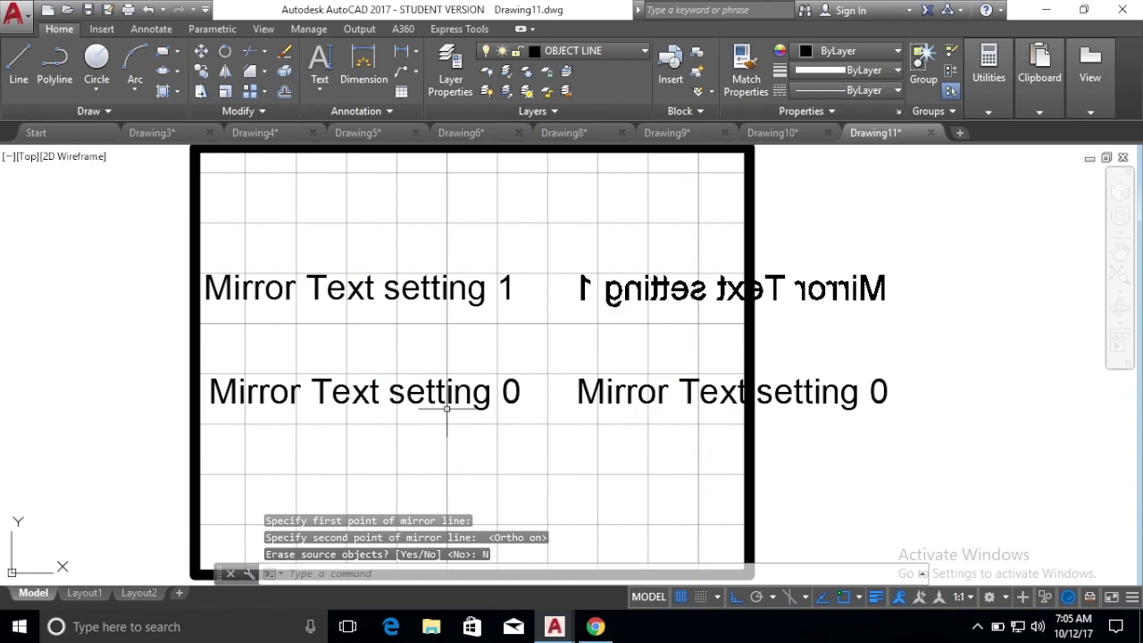
# Reset the model space limits, accepting 0.000,0.000 as the lower left corner
pyautogui.write('limits')
pyautogui.press('Return')
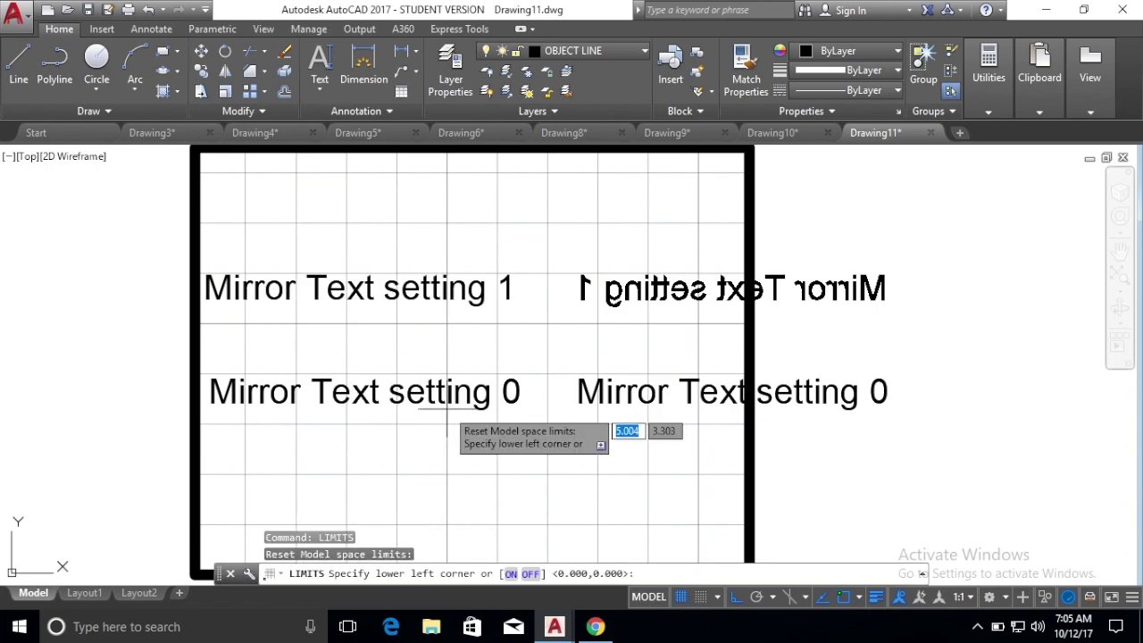
pyautogui.press('Return')
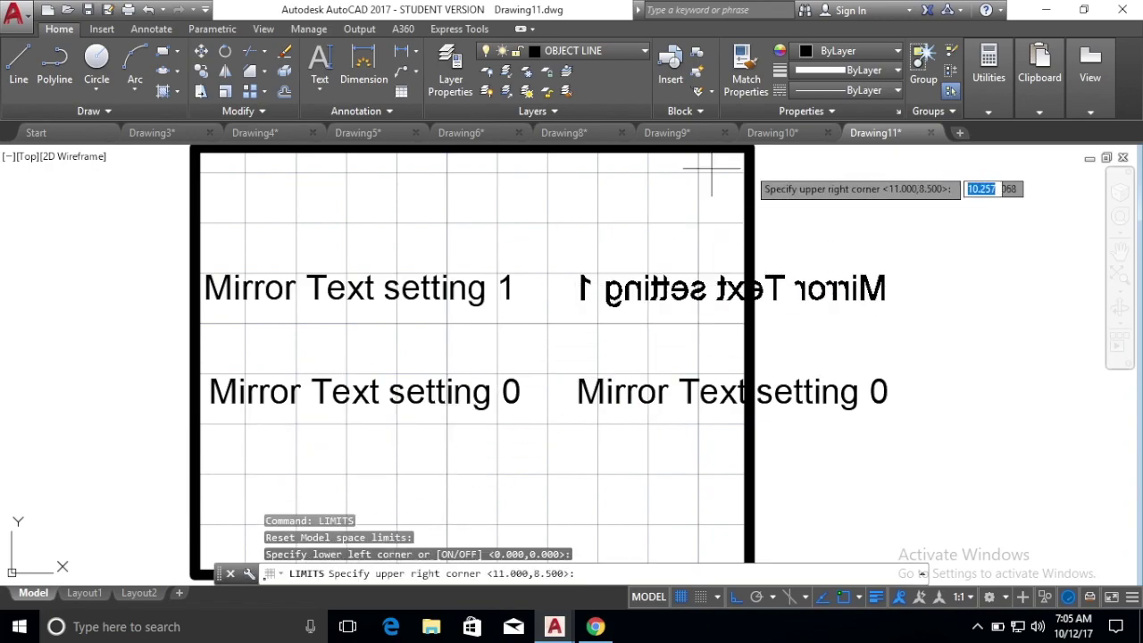